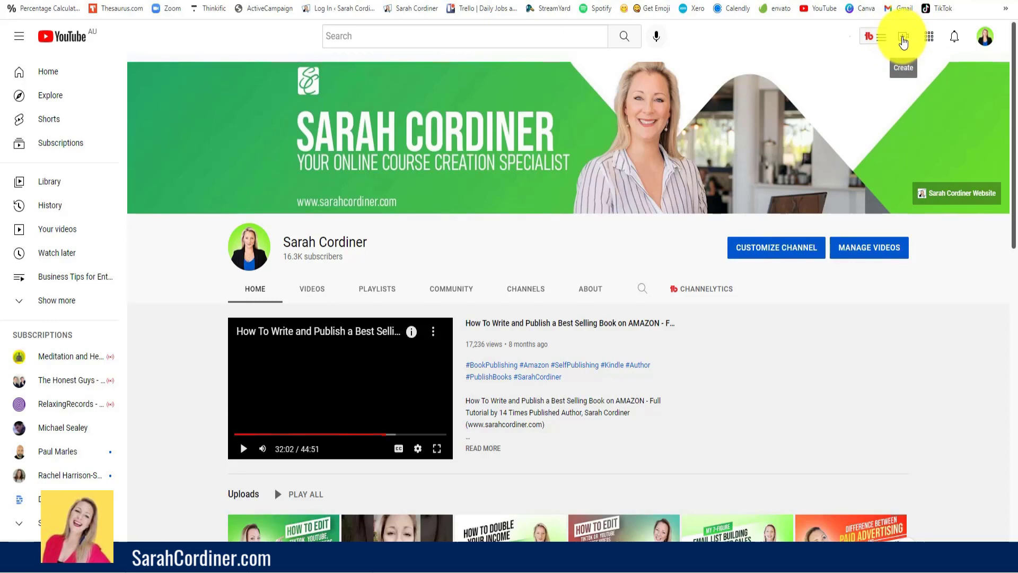
- Start a new video upload from the channel page
left_click(903, 40)
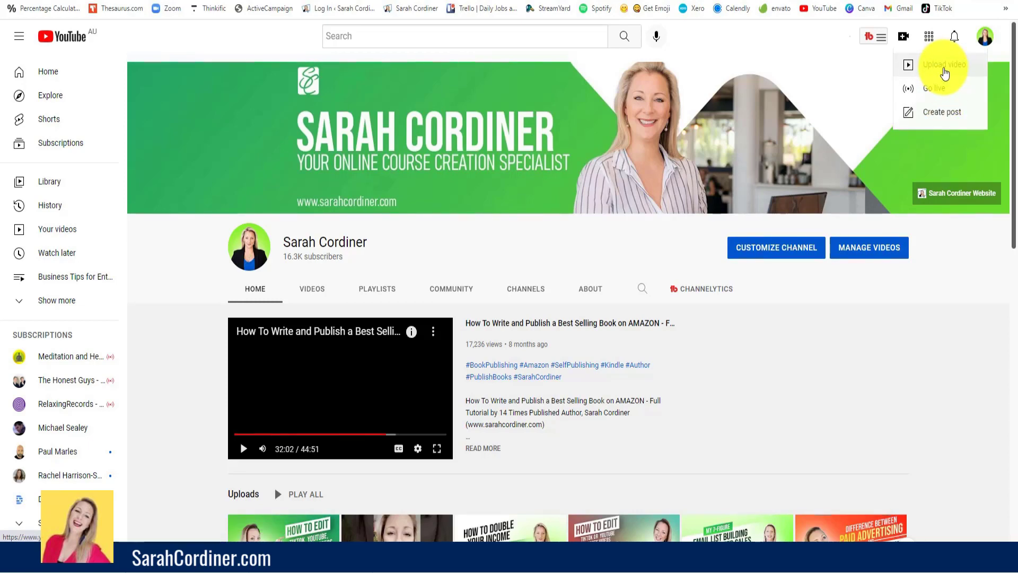
left_click(945, 73)
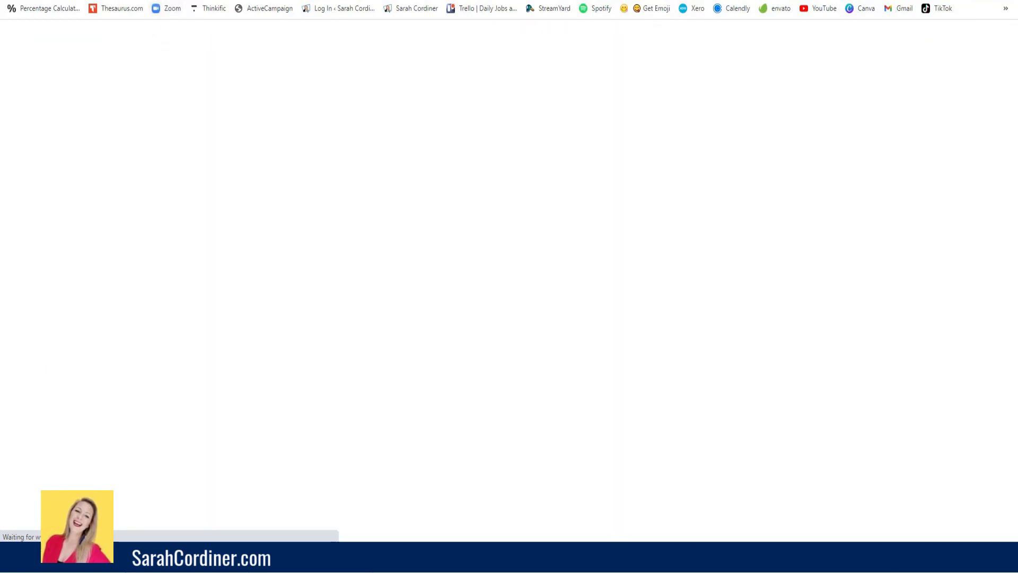
- Bring up the mirrored phone window beside the upload dialog and browse the YouTube mobile app's home feed and create option
left_click_drag(305, 55, 402, 14)
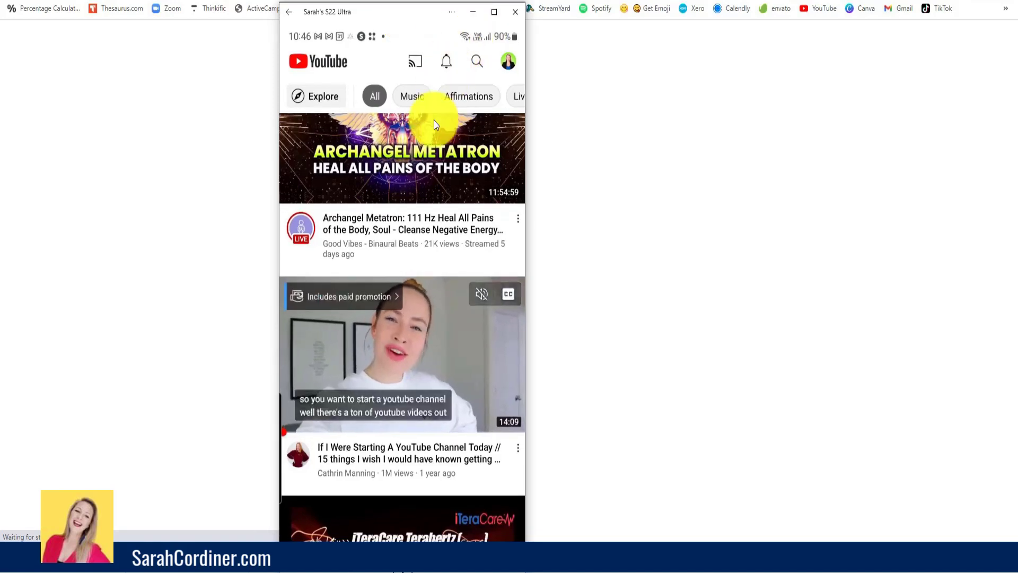
scroll(434, 120, "up", 2)
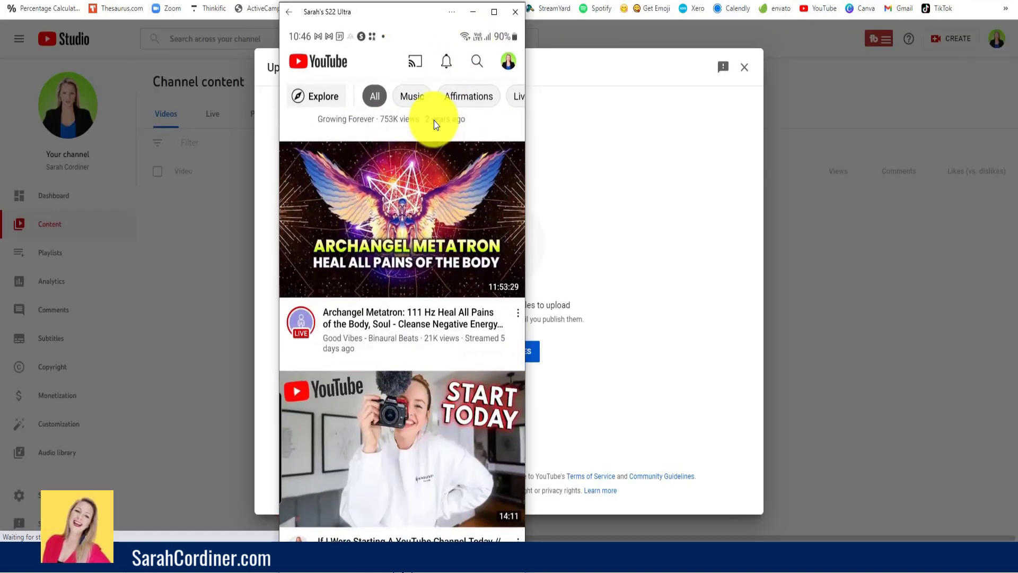
scroll(434, 120, "down", 2)
scroll(434, 120, "up", 2)
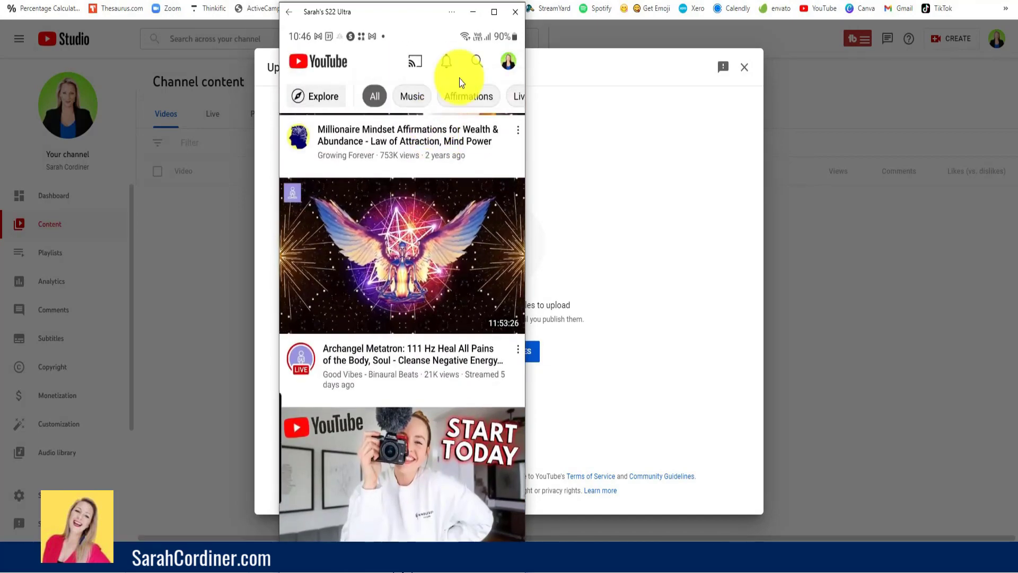
left_click(489, 12)
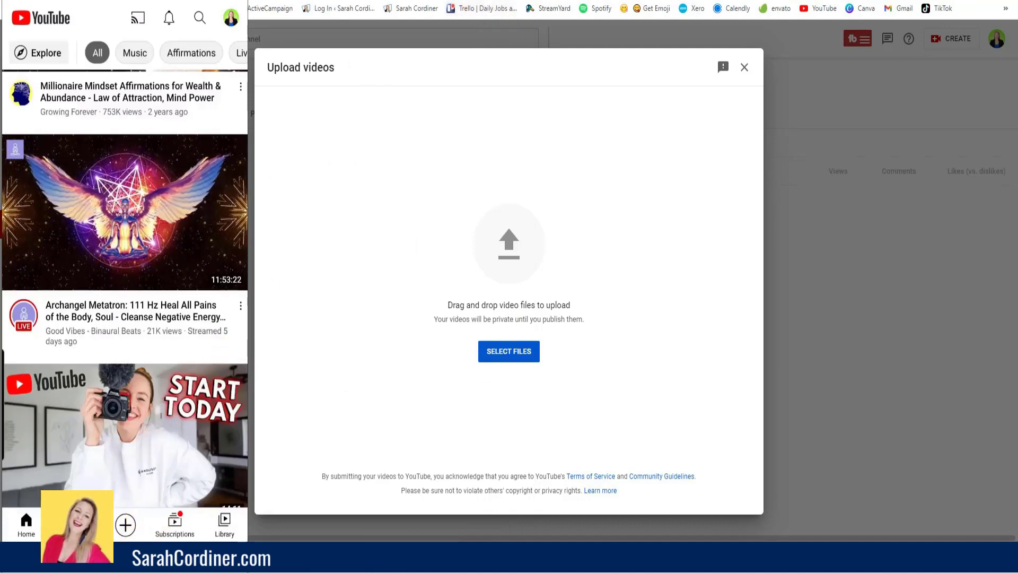
left_click(140, 504)
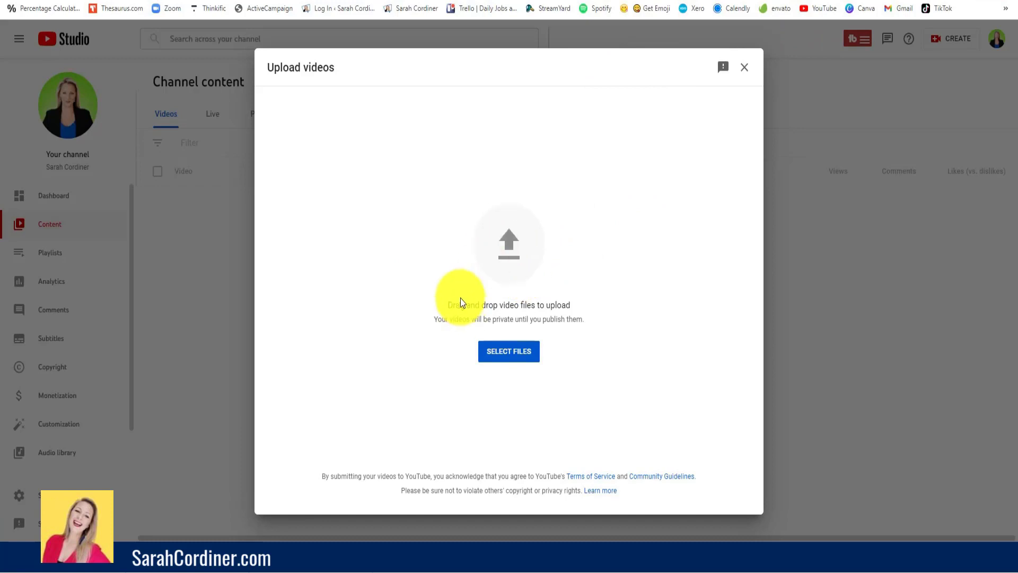
- Close the upload dialog and start a new video upload from the Studio channel content page
left_click(744, 66)
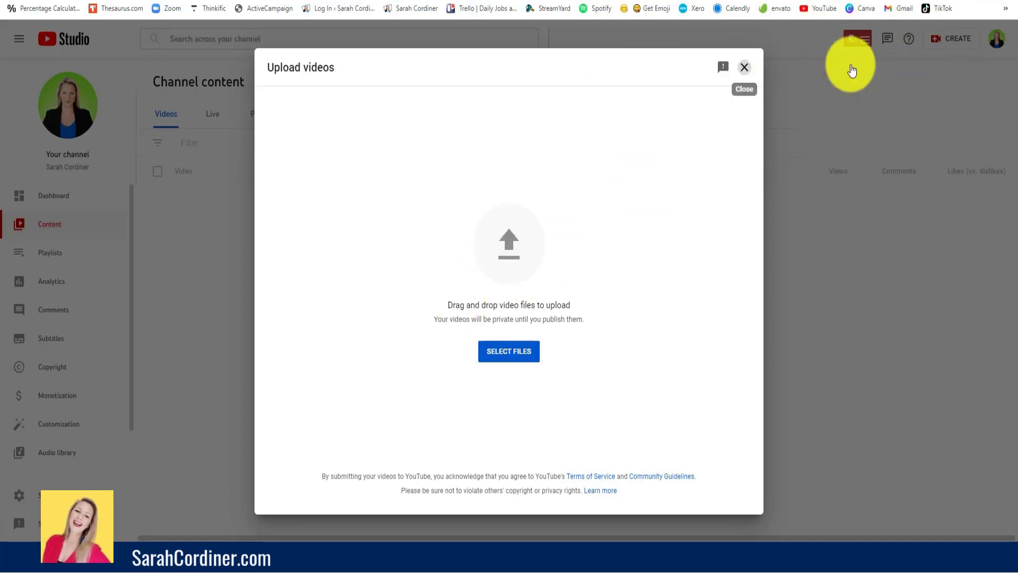
left_click(955, 42)
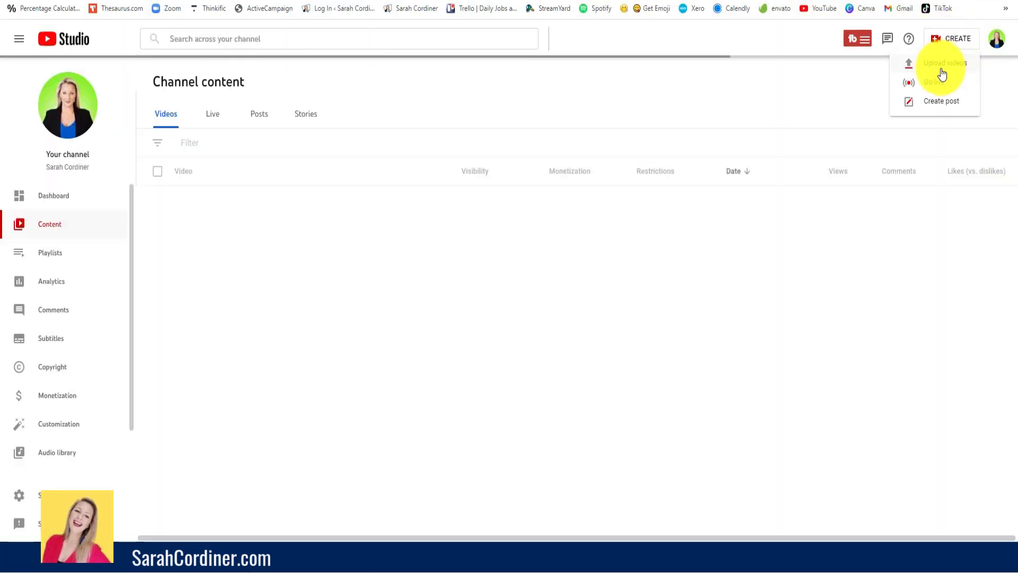
left_click(952, 69)
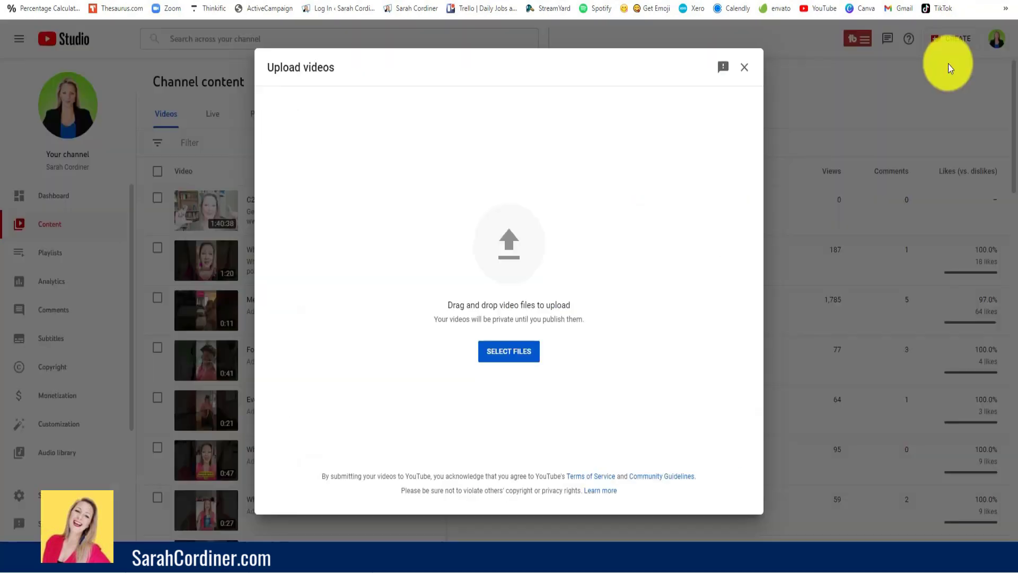
- Upload the video file from the Videos subfolder "tt105 - skit my online course isnt selling or making any money"
left_click(496, 355)
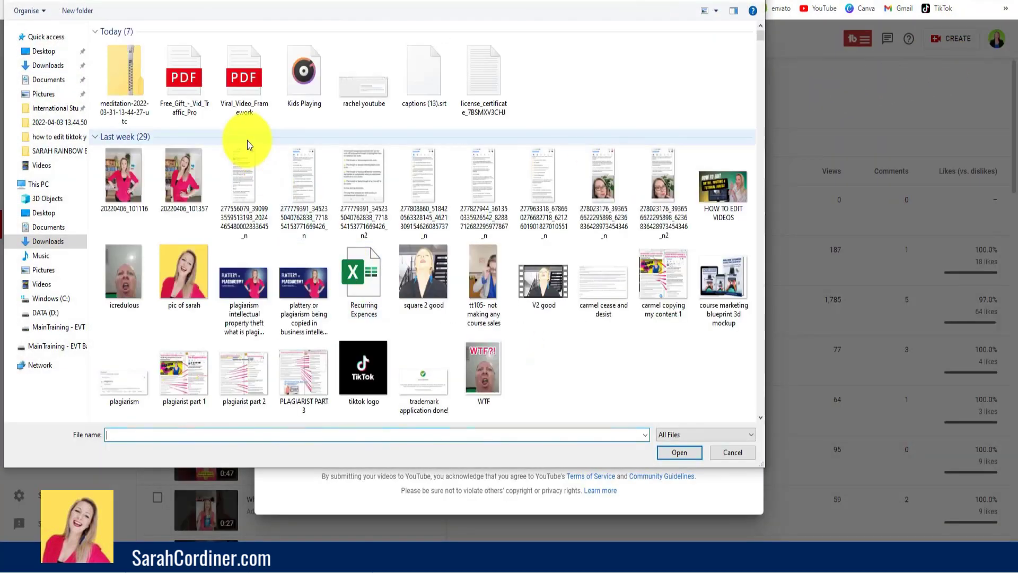
left_click(47, 166)
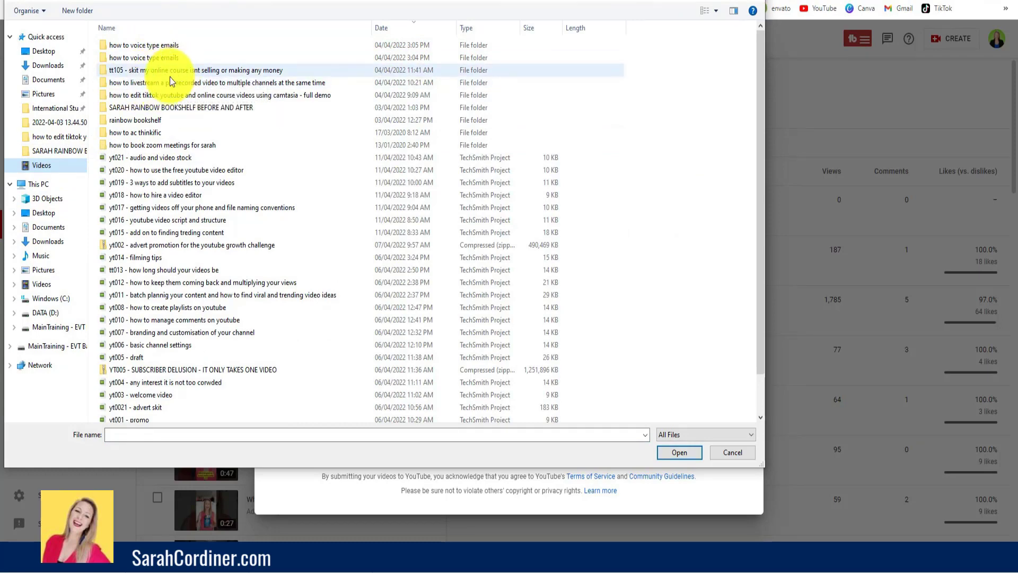
double_click(160, 70)
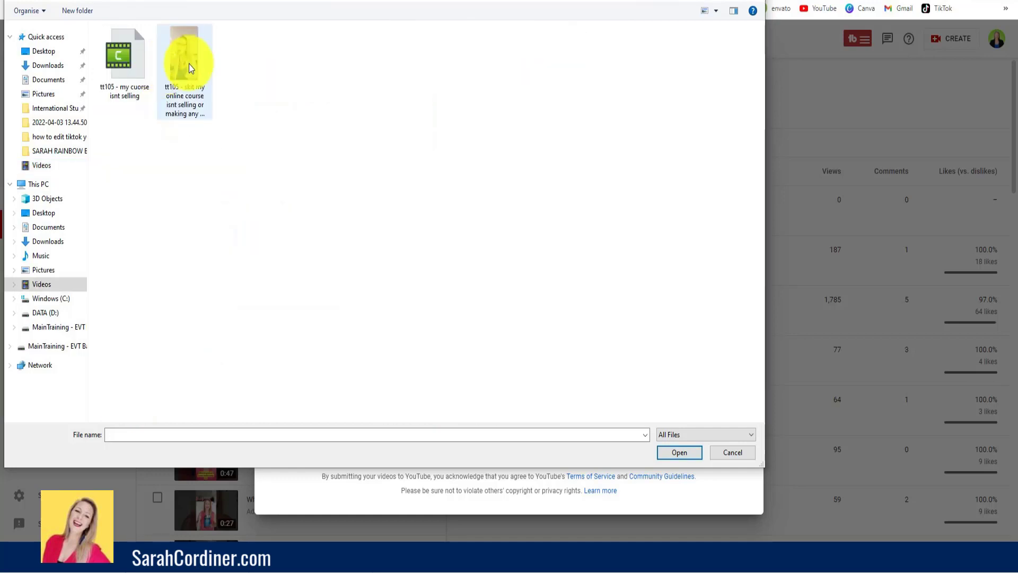
left_click(185, 63)
left_click(679, 453)
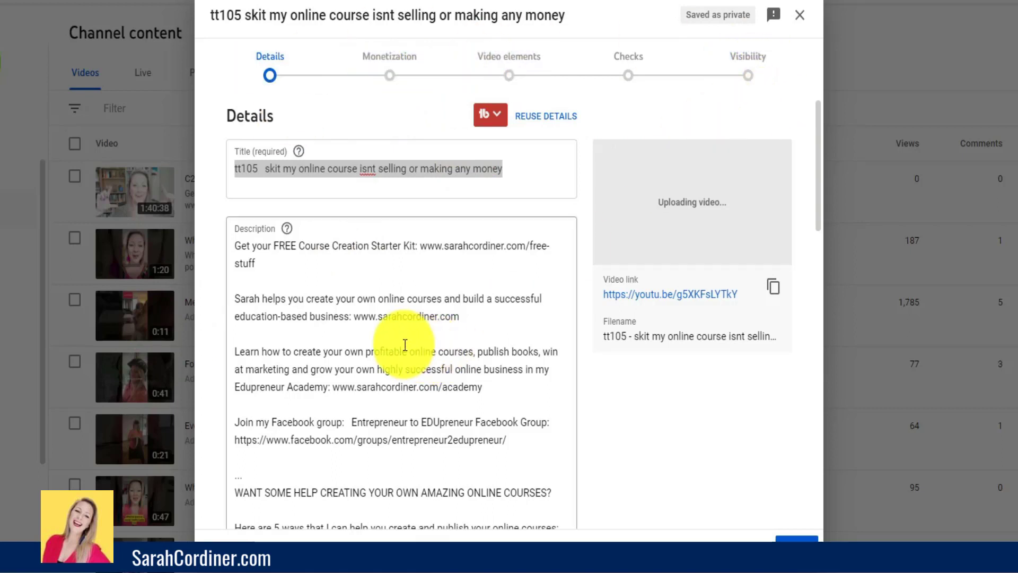
- Replace the file-name-based video title with "What to do if your online course isnt selling"
left_click(244, 164)
left_click_drag(504, 170, 270, 167)
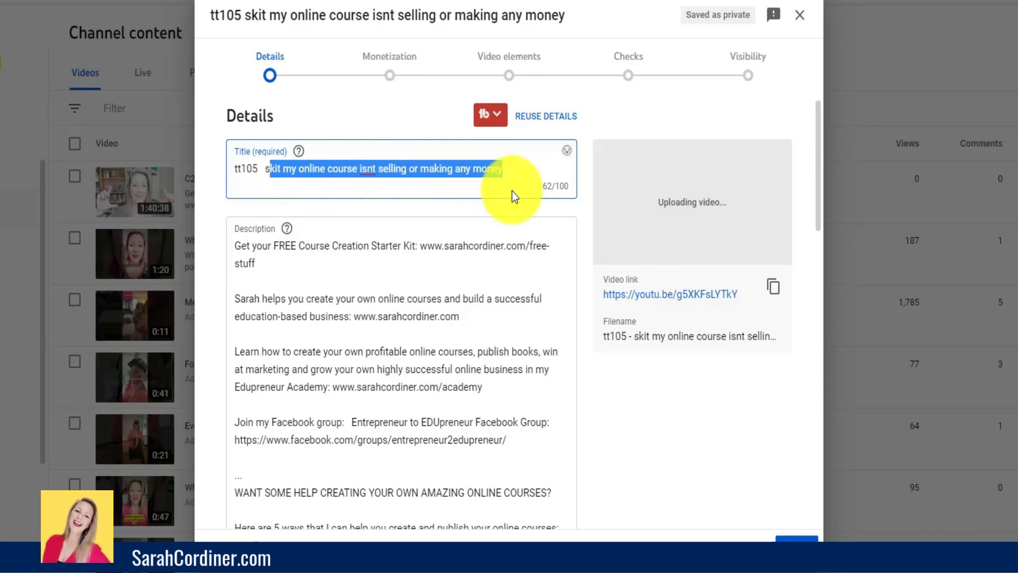
left_click(272, 170)
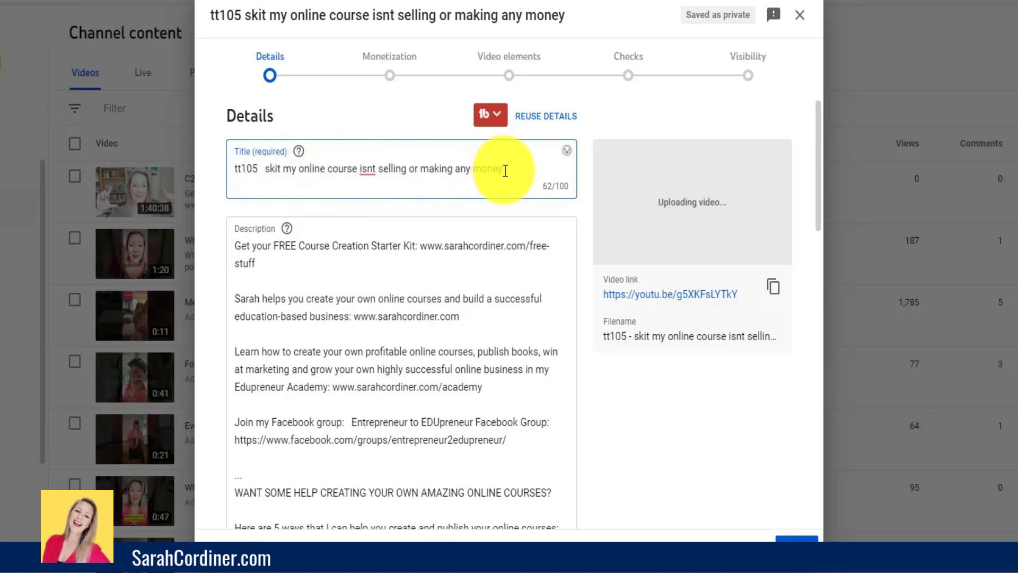
left_click_drag(506, 169, 235, 167)
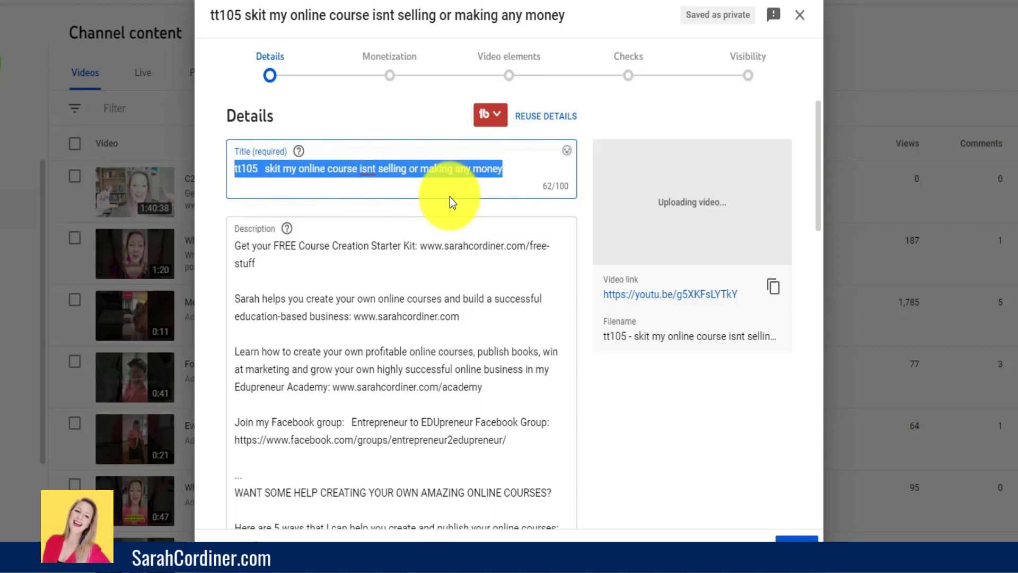
key("BackSpace")
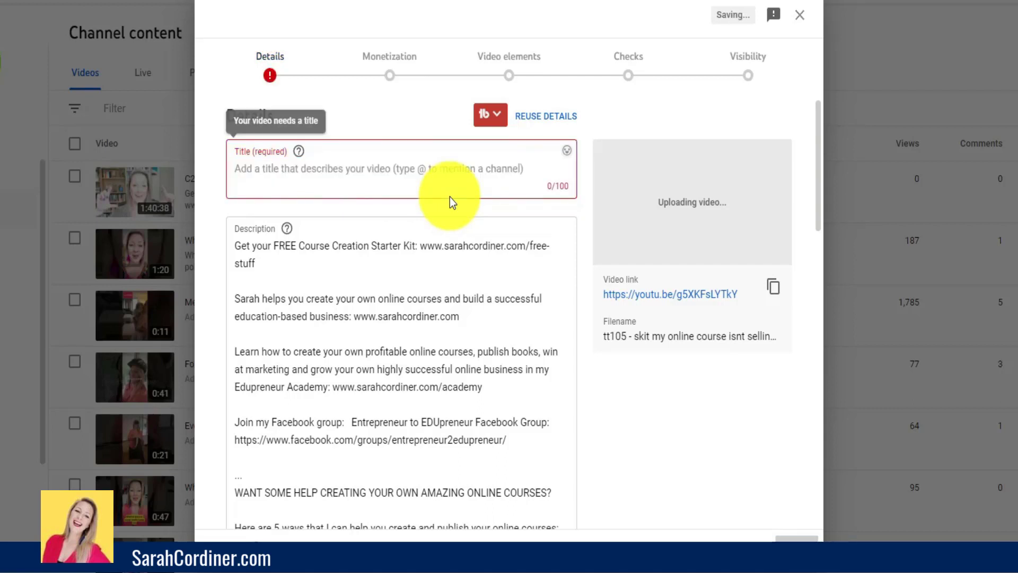
type("What to")
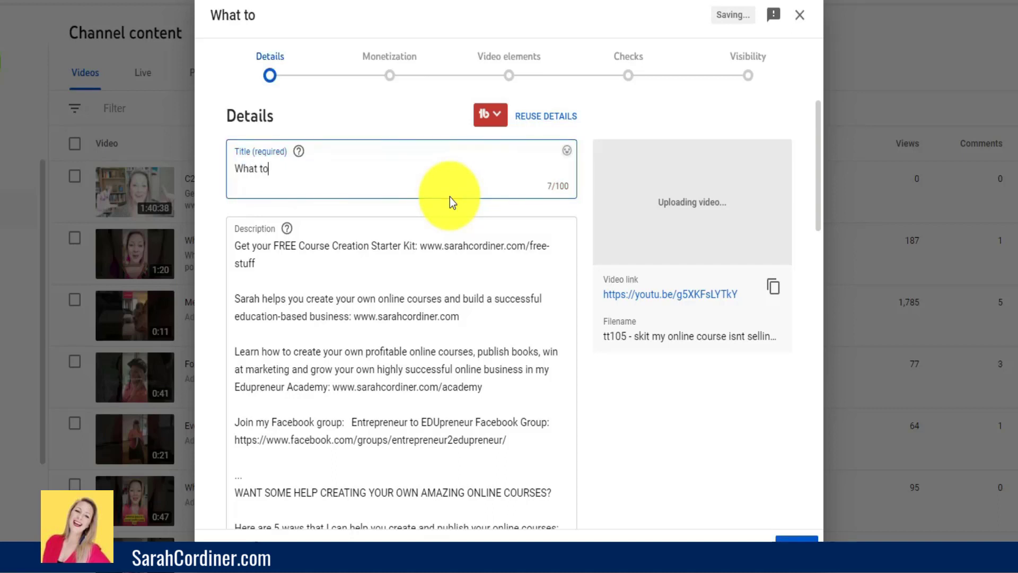
type(" do if your onli")
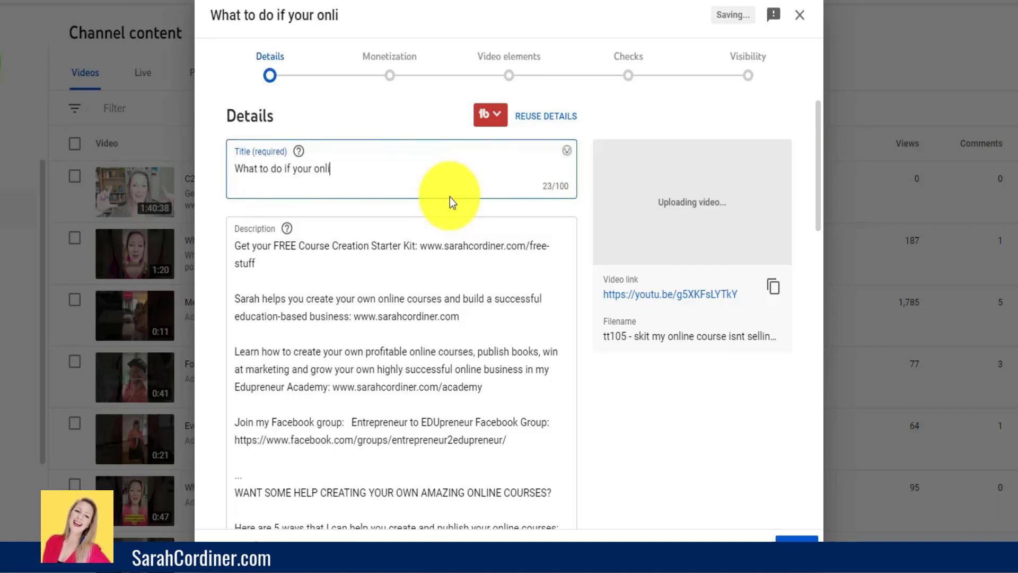
type("ne course isnt s")
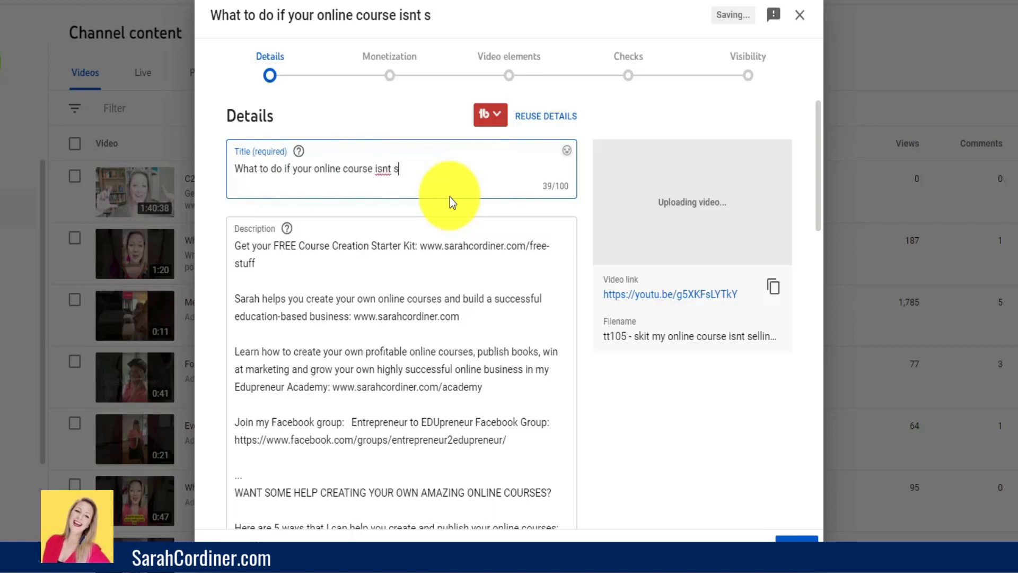
type("elling")
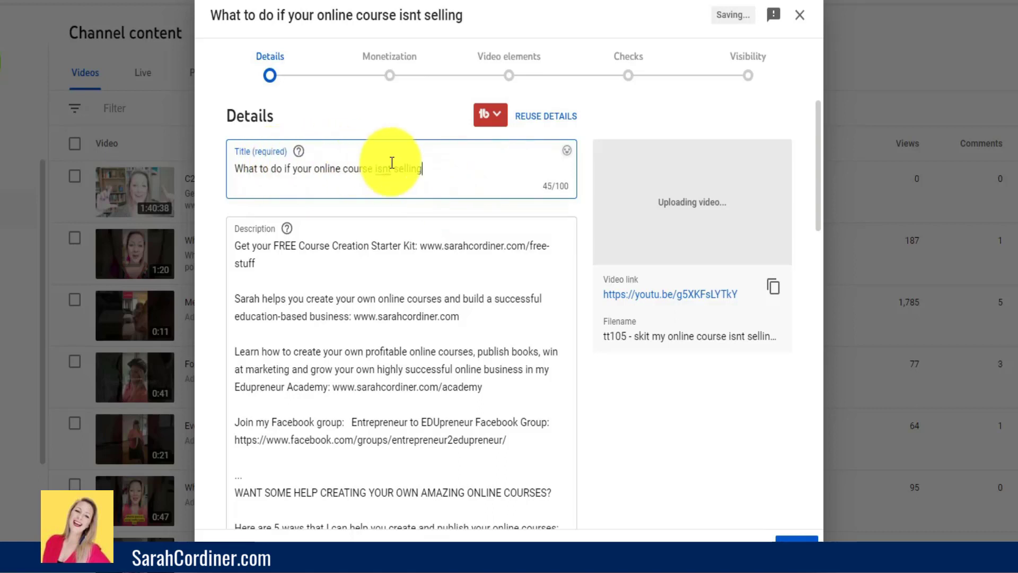
- Replace the video title with "6 secrets to making your online course sell like crazy - 7 figure course creation", correcting any misspelled words
left_click_drag(432, 172, 172, 171)
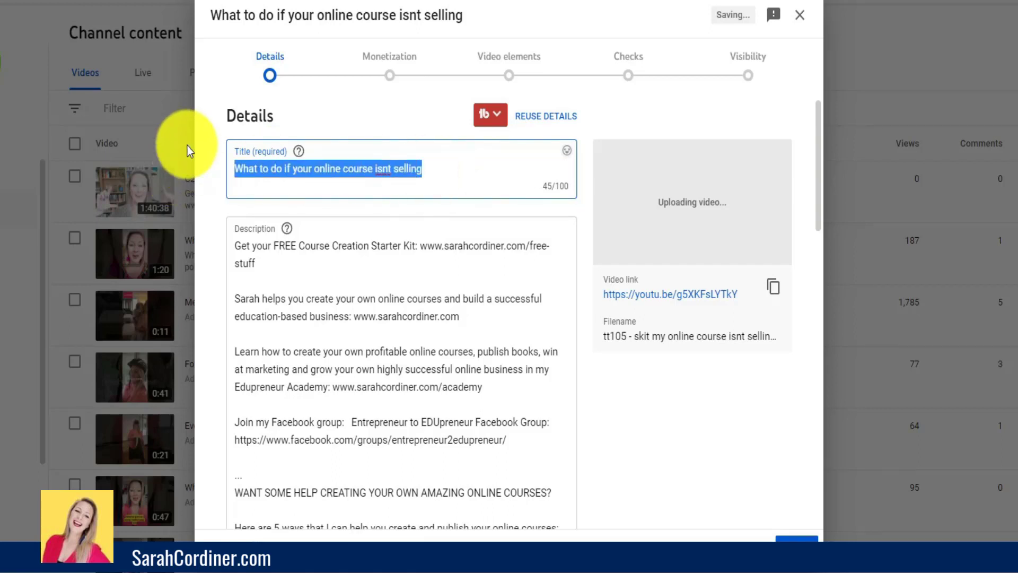
type("6 ")
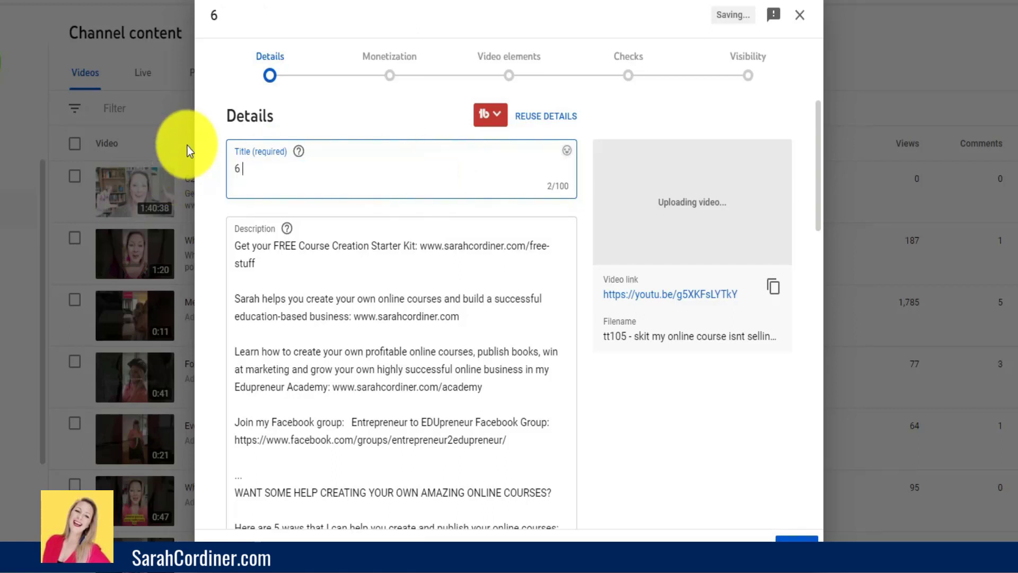
type("secrets to ")
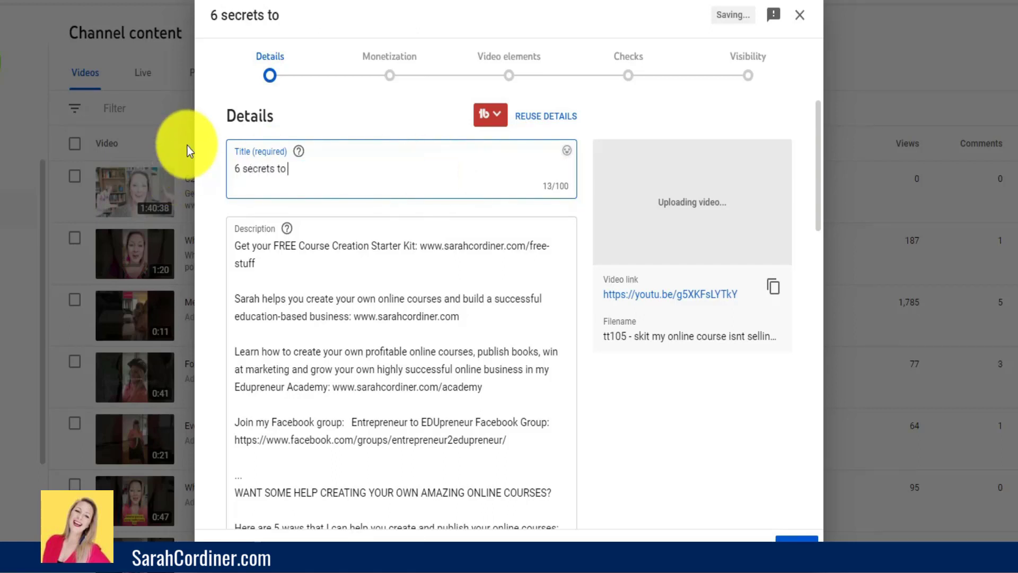
type("making your o")
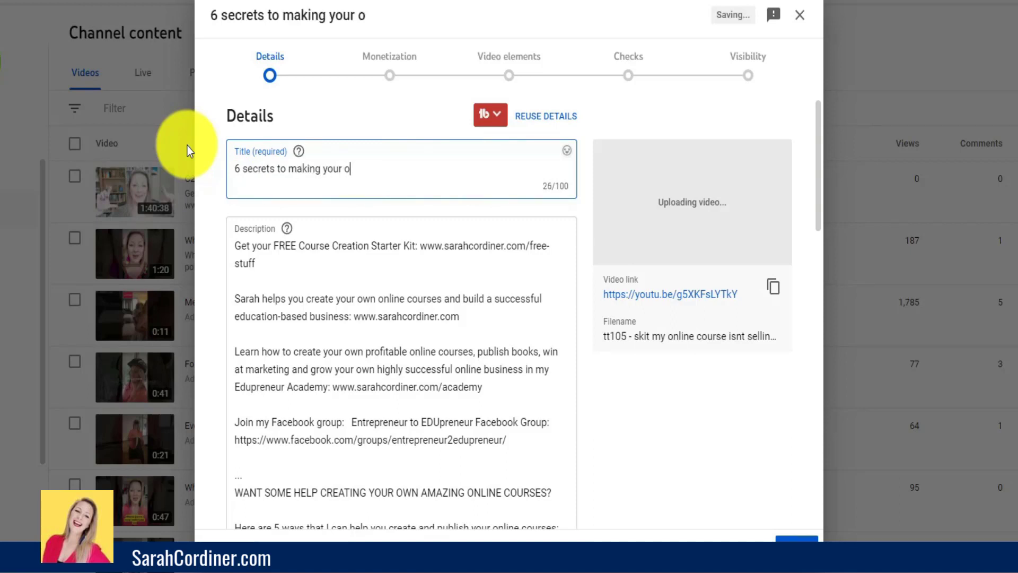
type("nline course sell ")
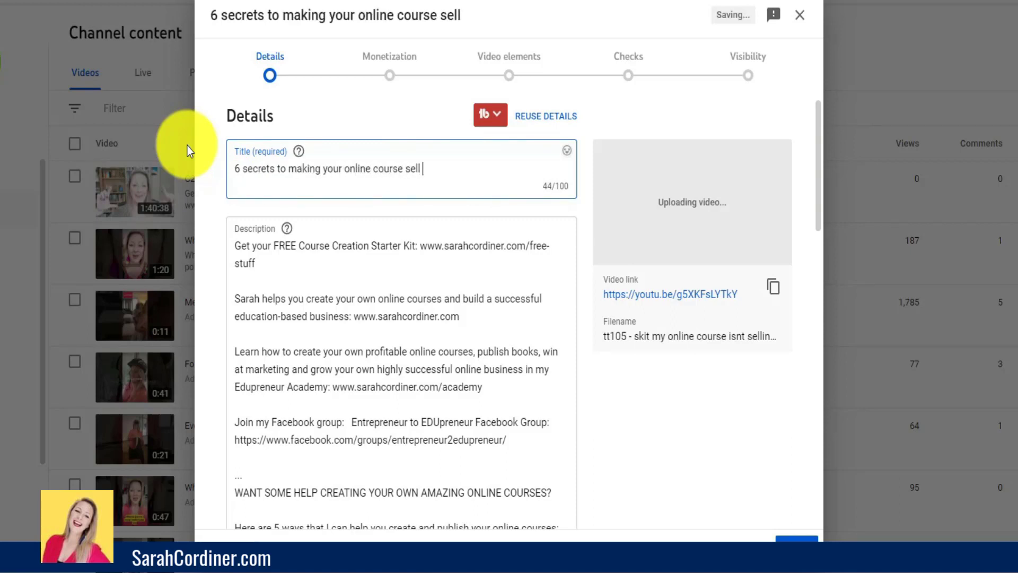
type("lke razy")
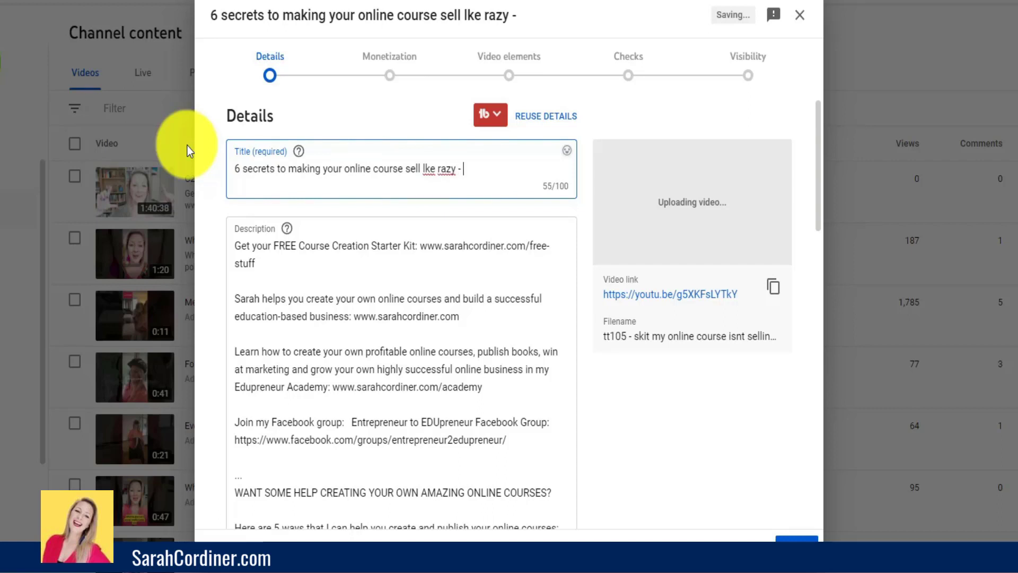
type(" - 7 figur")
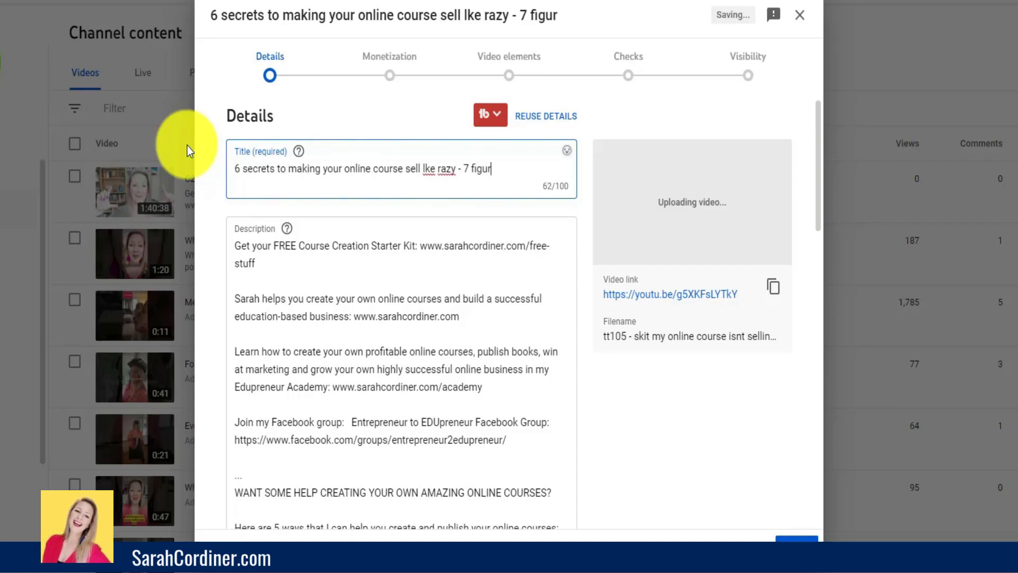
type("e course creation")
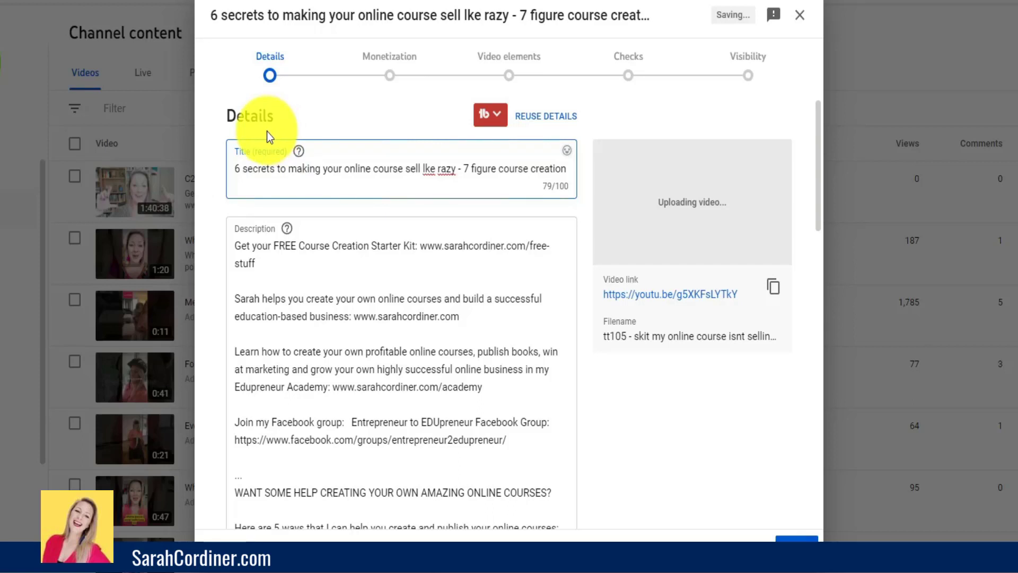
left_click(425, 169)
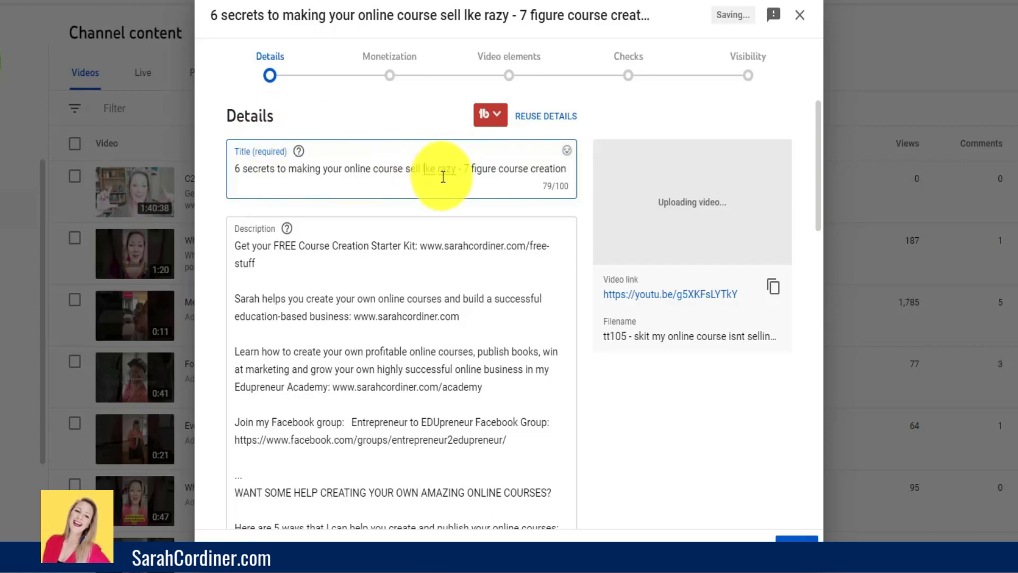
type("i")
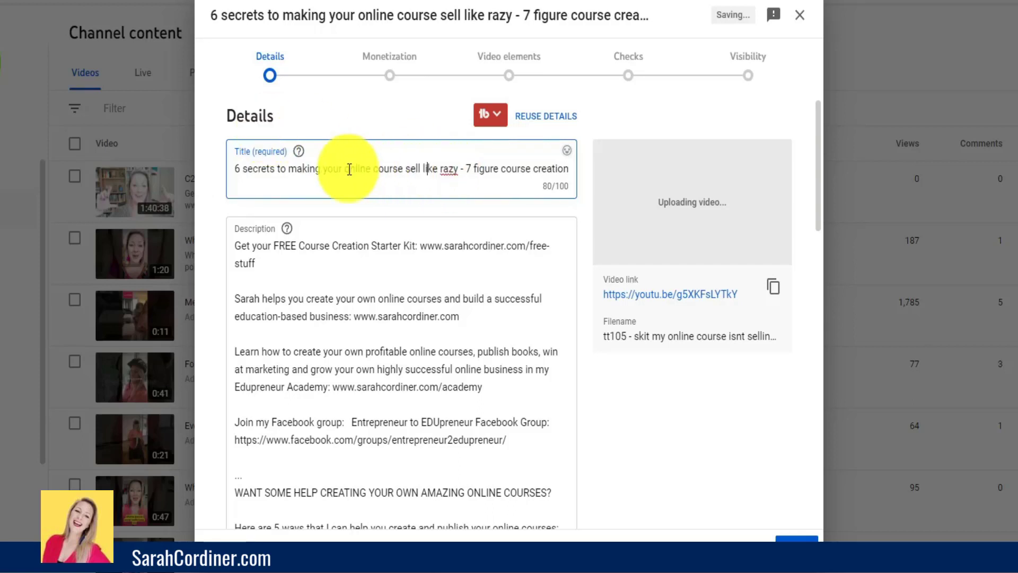
left_click(441, 169)
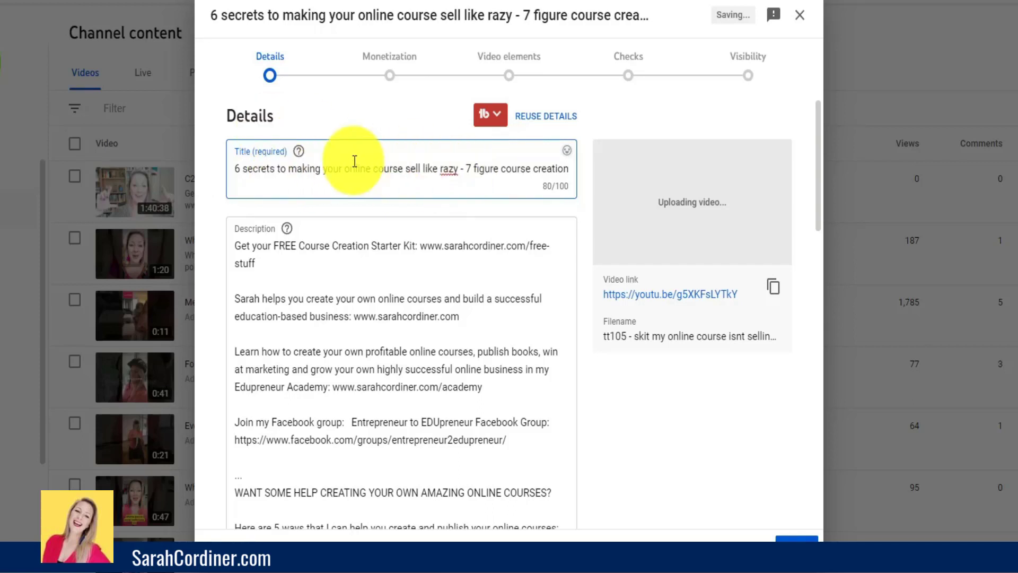
type("c")
left_click_drag(423, 168, 366, 168)
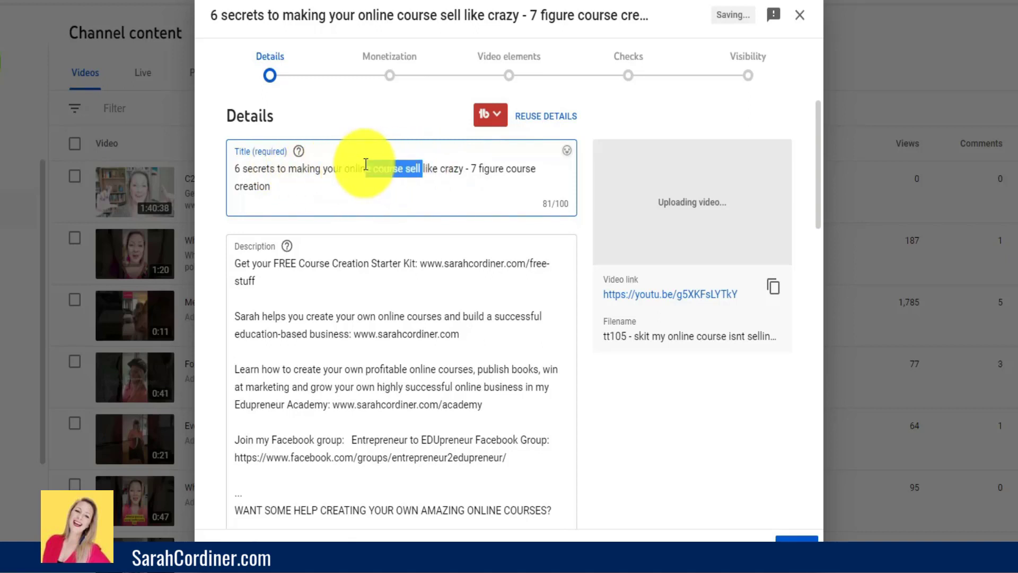
left_click(434, 168)
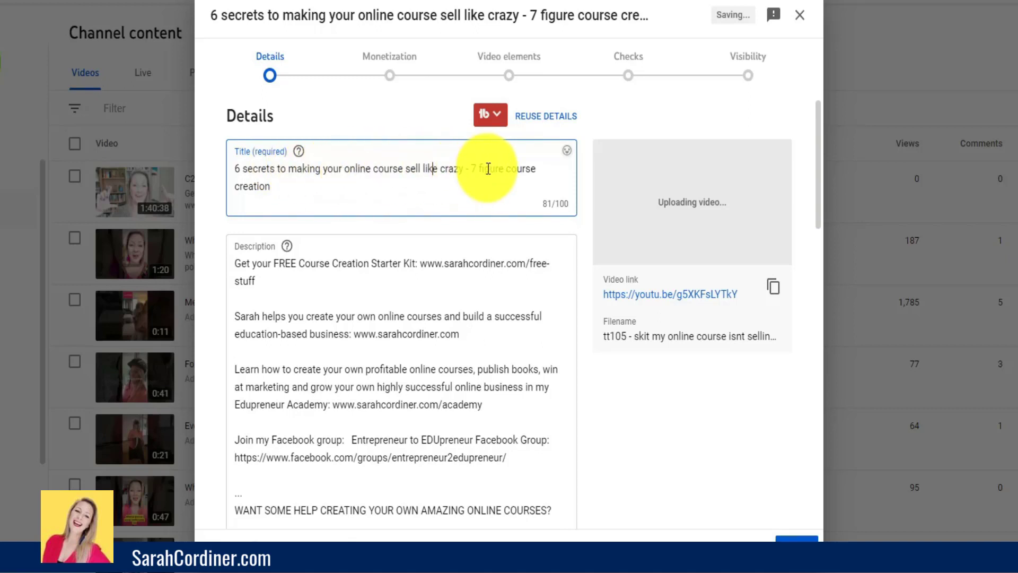
left_click(273, 184)
left_click_drag(466, 187, 505, 168)
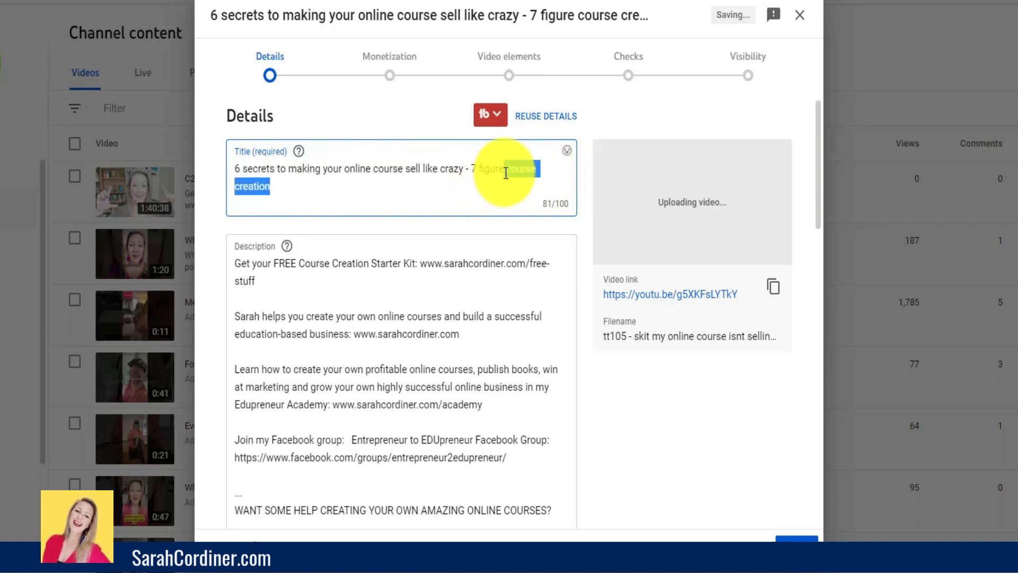
left_click(342, 182)
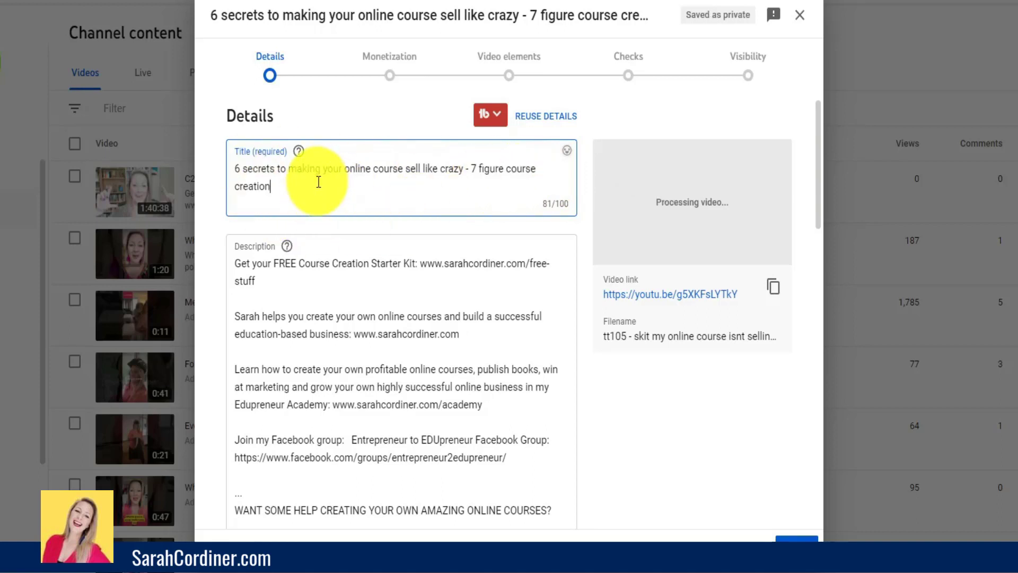
left_click_drag(317, 181, 243, 272)
- Add the hashtag line "#coursecrceation #coursesales #coursemarketing #onlinecoursecreator" above the existing description, separated by a blank line
left_click(244, 262)
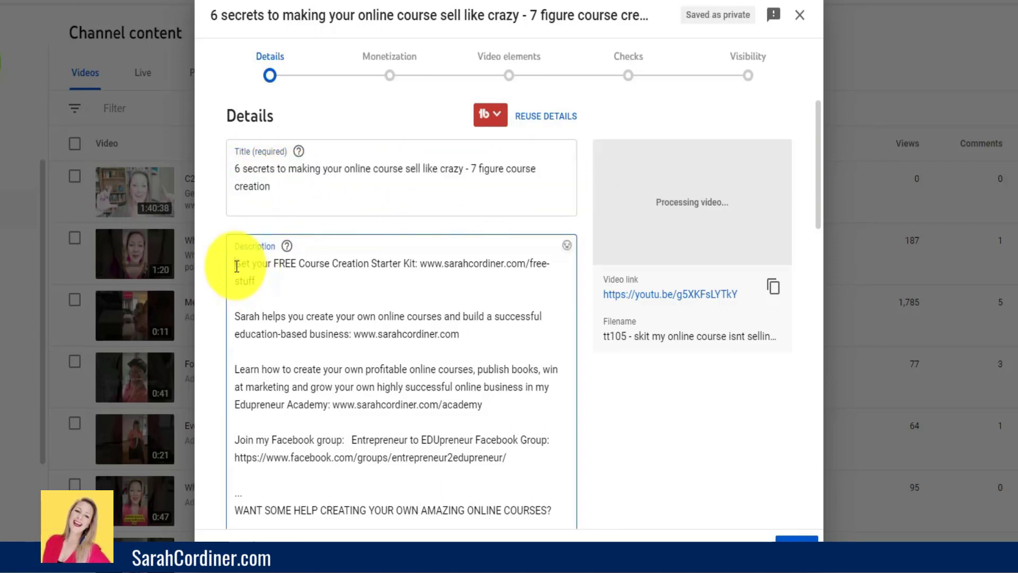
key("Return")
key("Return")
key("Up")
key("Up")
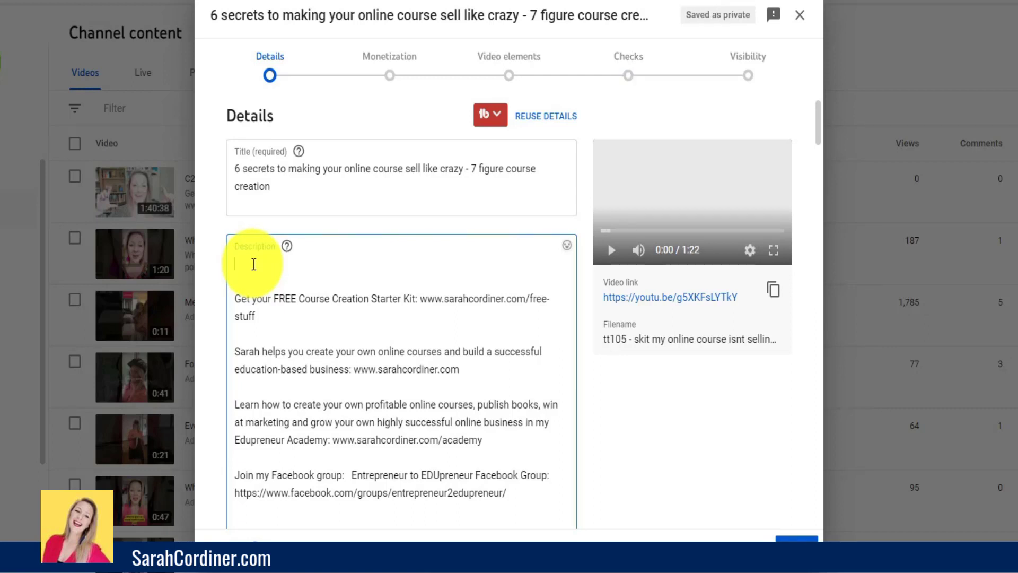
type("#coursecrea")
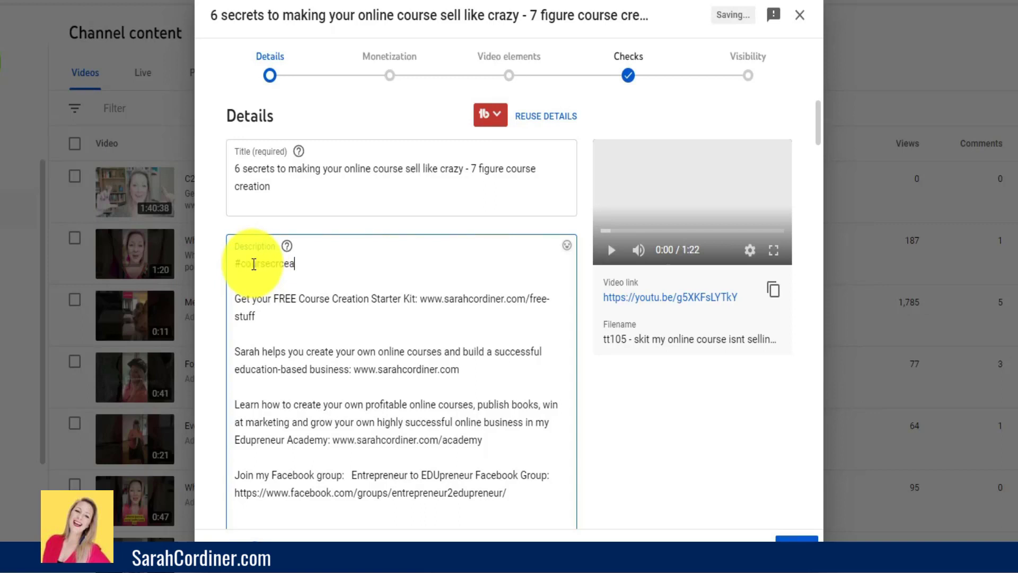
type("tion #coursesales #")
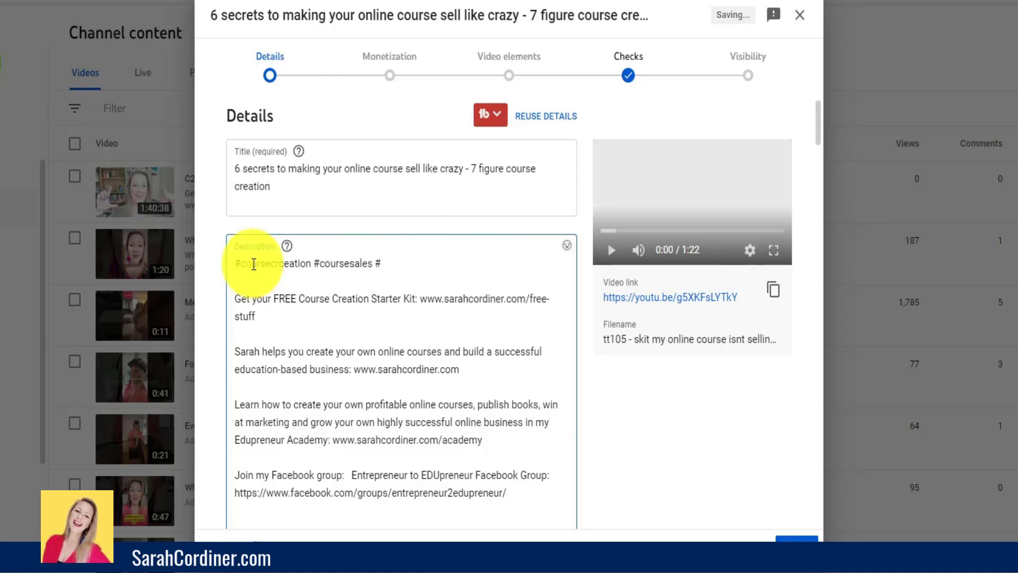
type("coursemarketing #onlinecoursecreator")
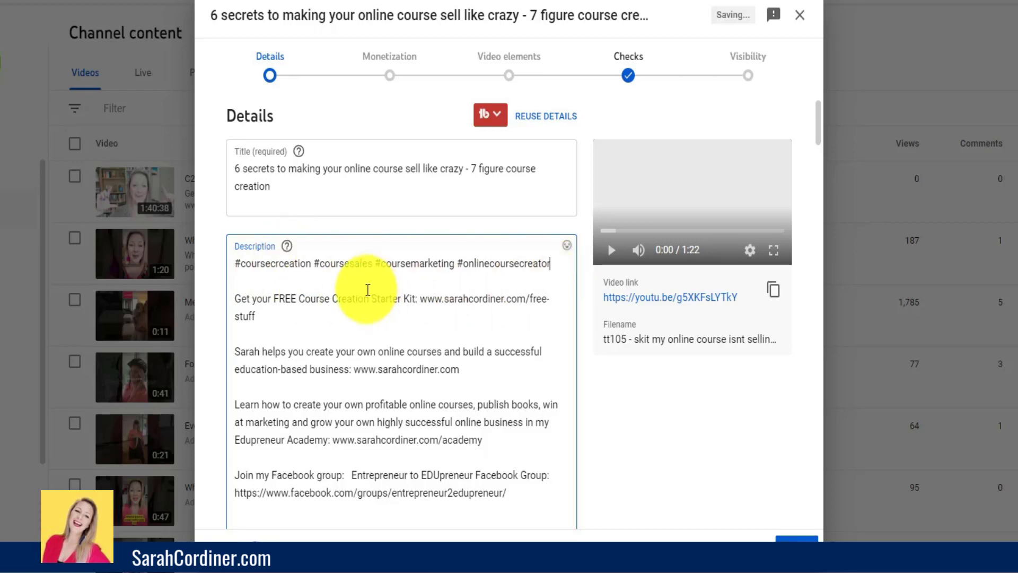
- Below the hashtags, add an intro line starting "In this video, course creation expert", followed by the presenter's name and "will tell s about...."
left_click(252, 284)
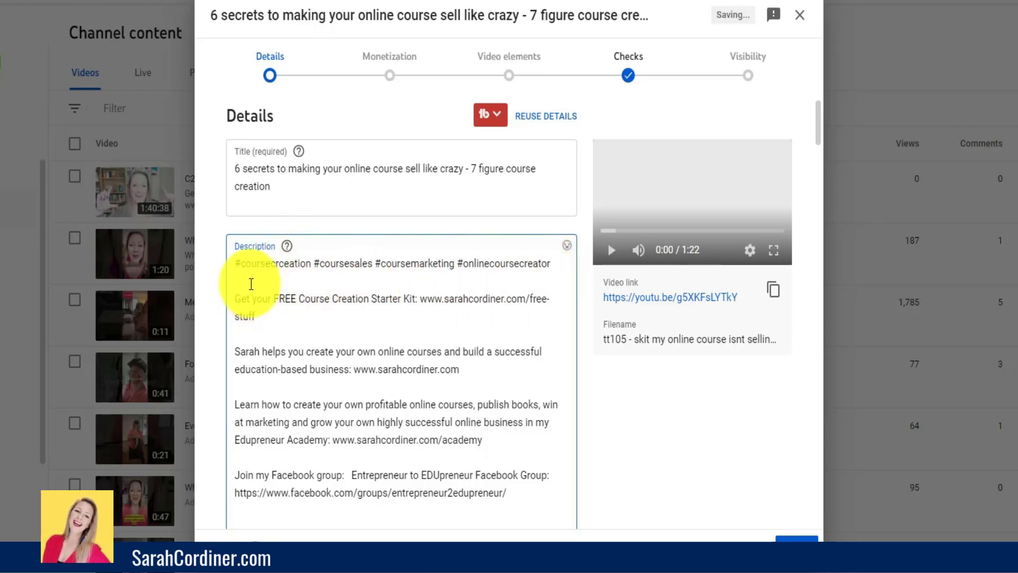
key("Return")
key("Return")
key("Return")
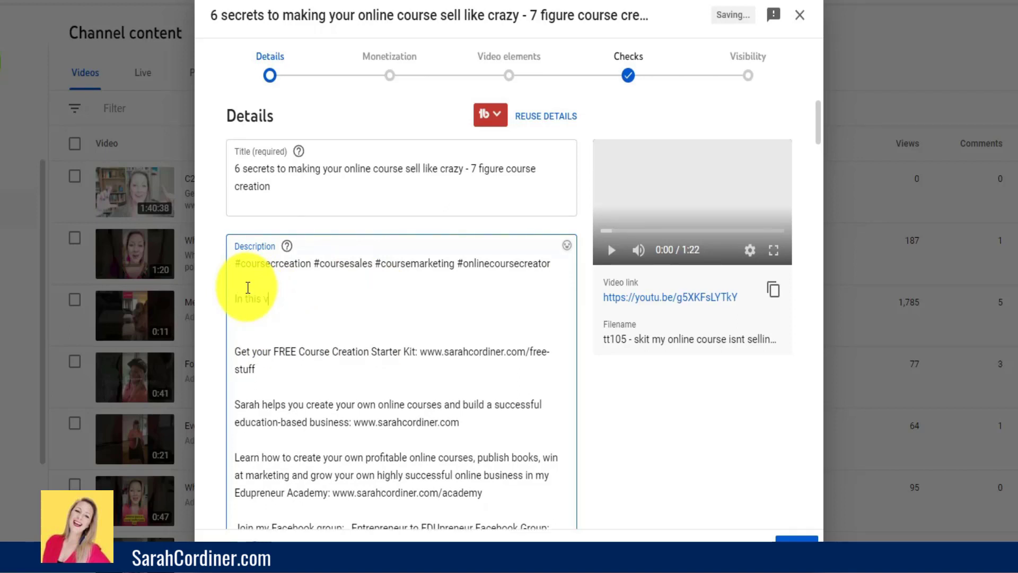
type("In this video, course  creation expert sarah cordiner")
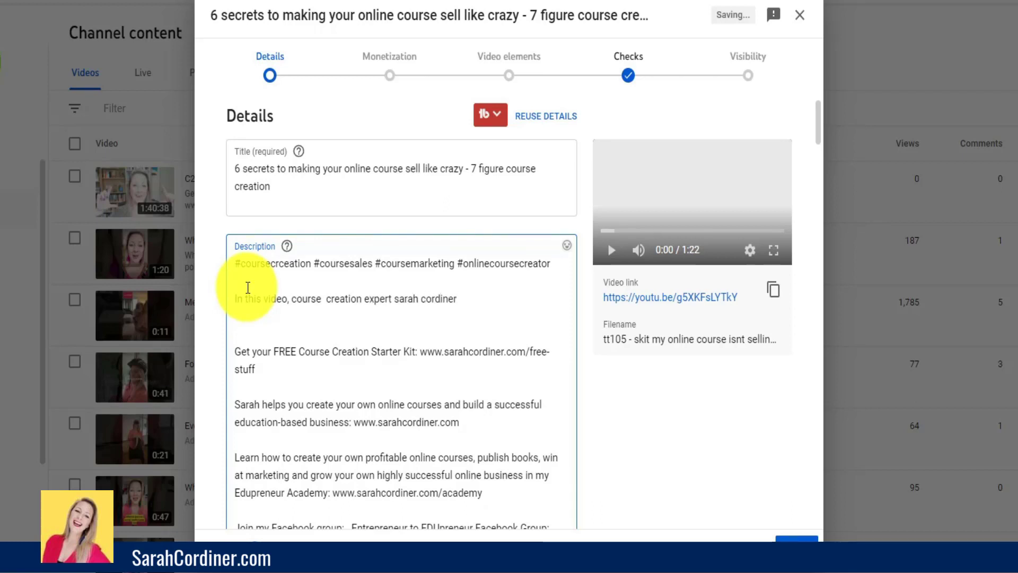
type(" will tell s about")
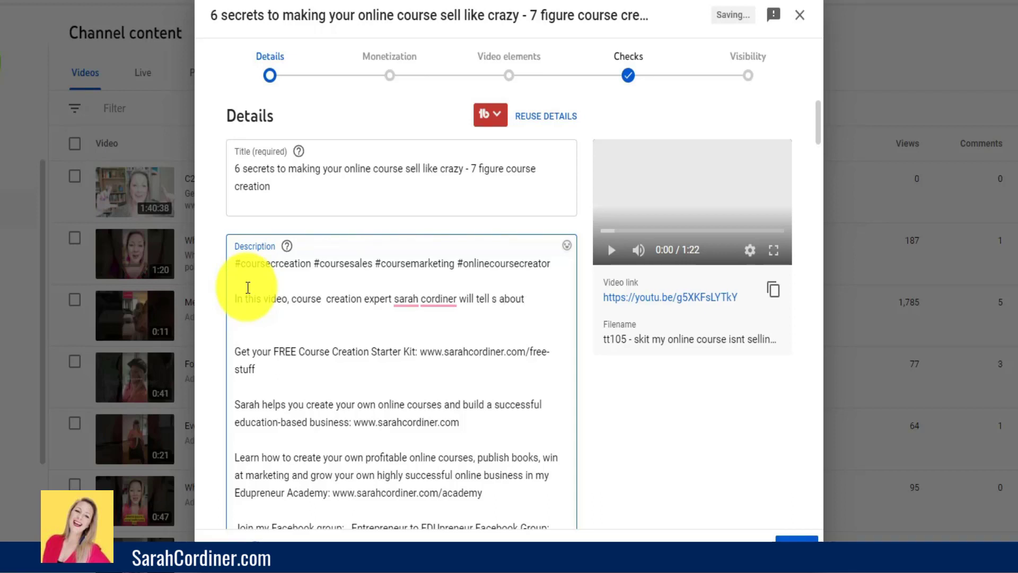
type("....")
key("Return")
key("Return")
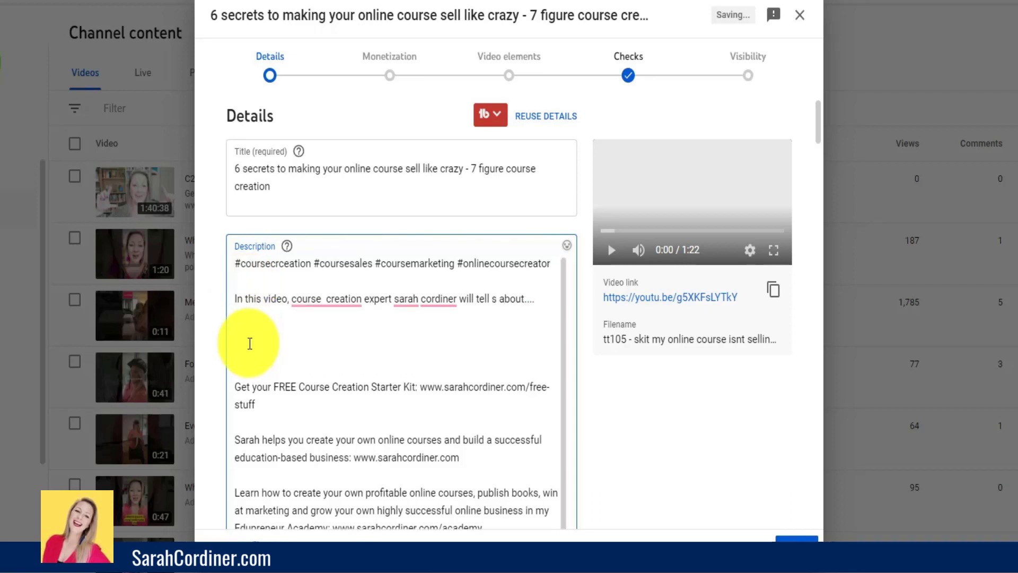
- Examine the rest of the description and the thumbnail, playlist and audience sections of the video details
scroll(248, 344, "down", 5)
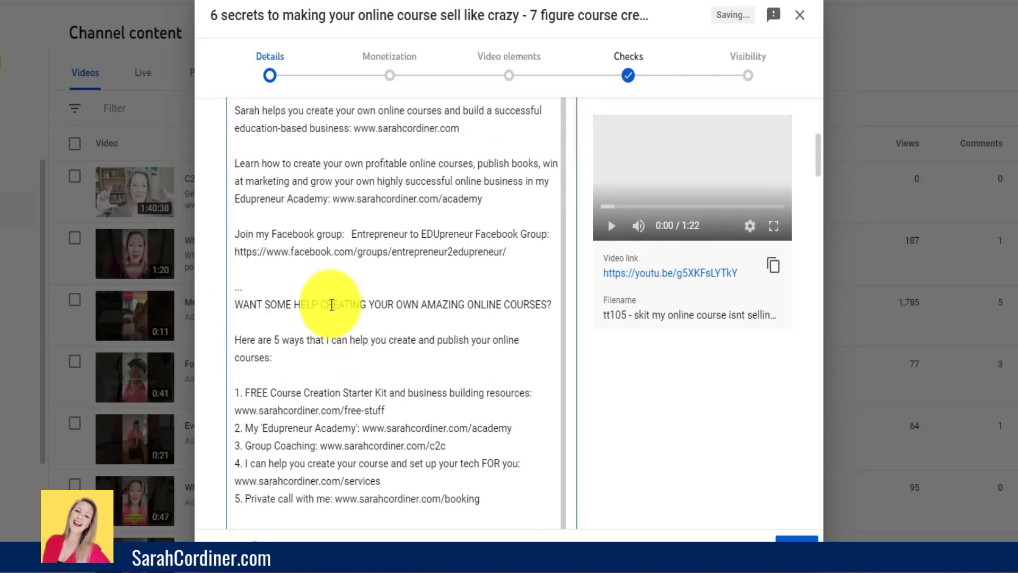
scroll(325, 209, "up", 5)
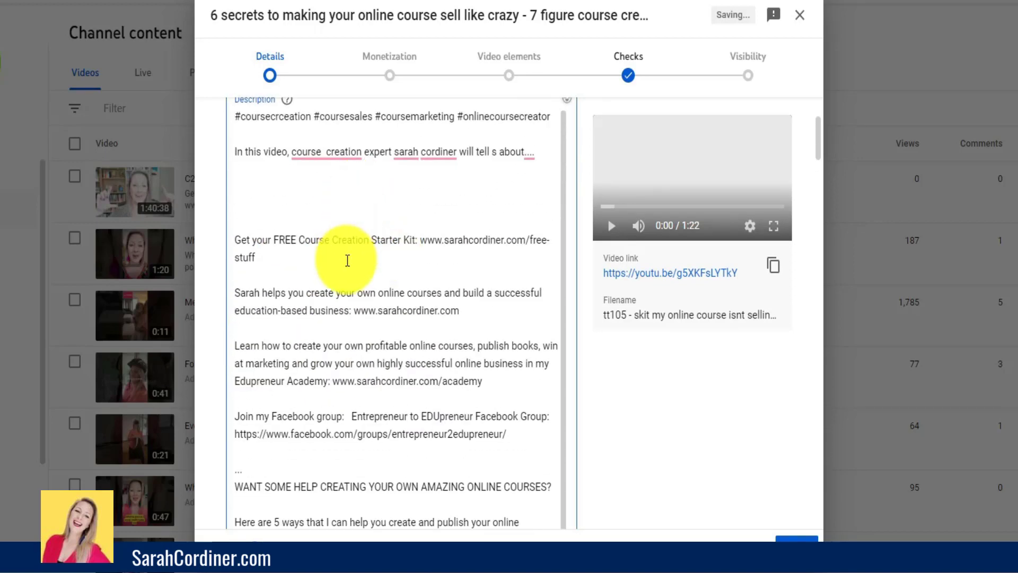
scroll(361, 265, "down", 10)
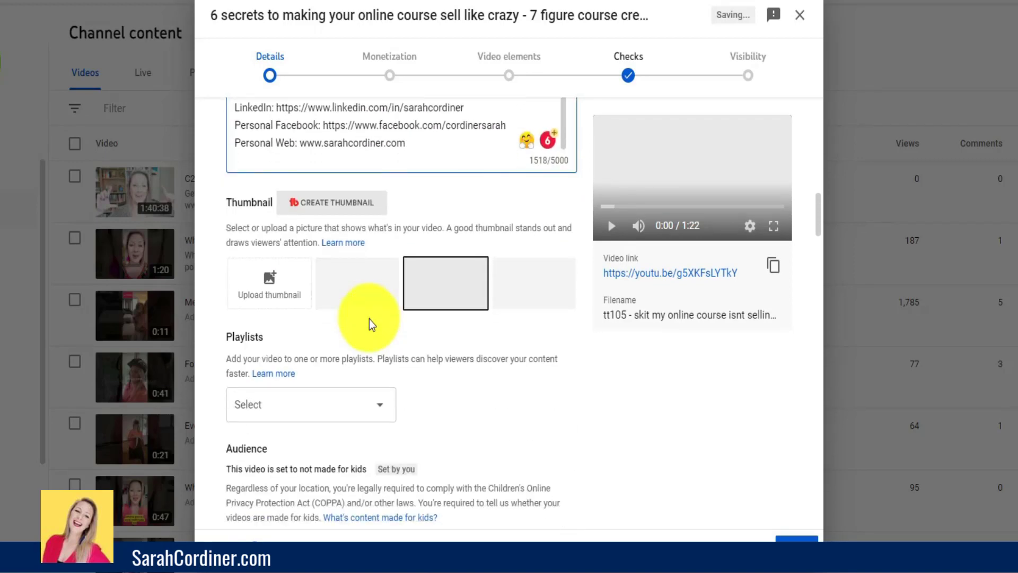
scroll(370, 318, "up", 8)
scroll(371, 319, "up", 8)
scroll(291, 164, "down", 3)
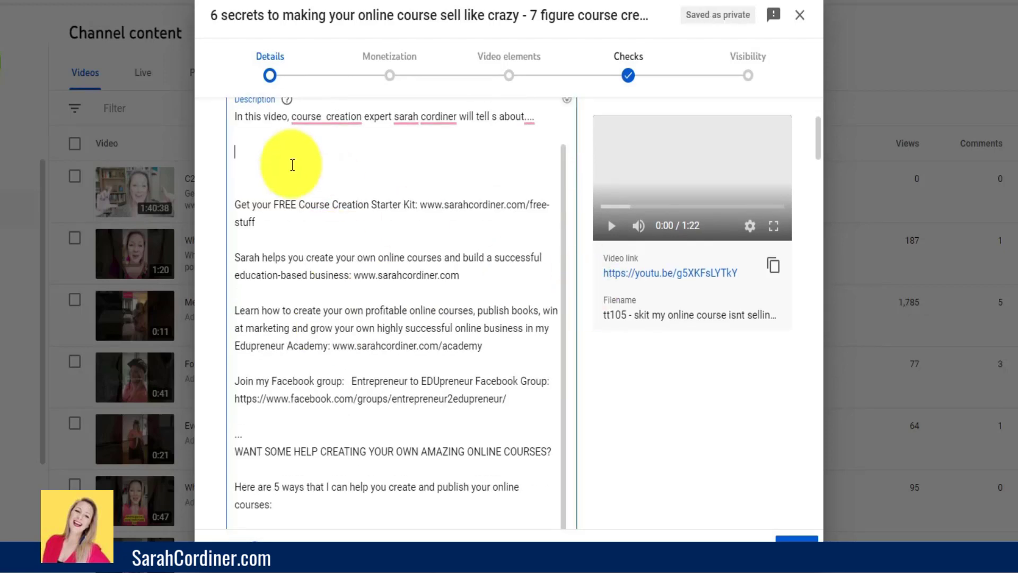
type("#coursecreation #coursesales #coursemarketing #onlinecoursecreator")
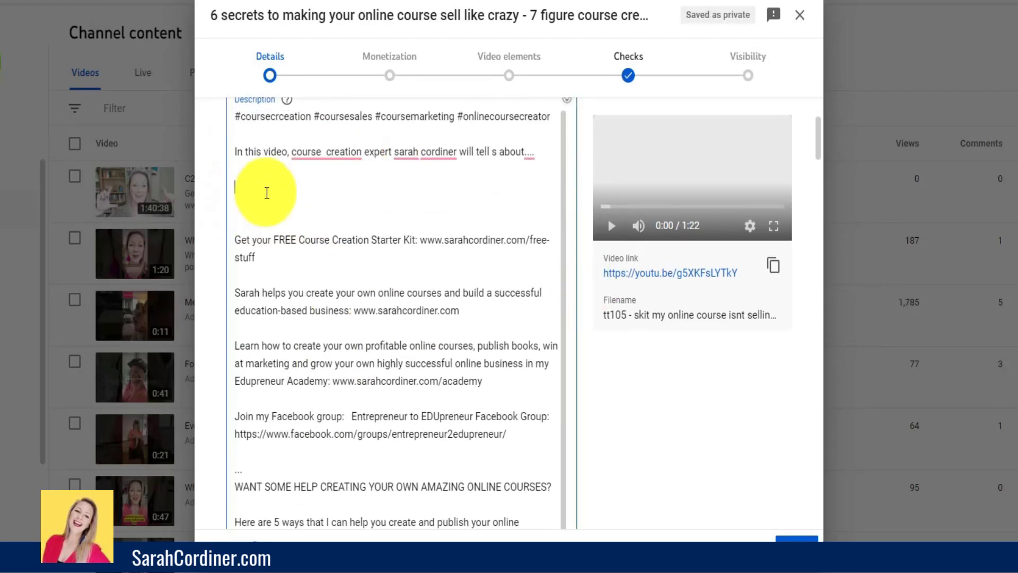
scroll(268, 193, "up", 2)
scroll(267, 193, "up", 1)
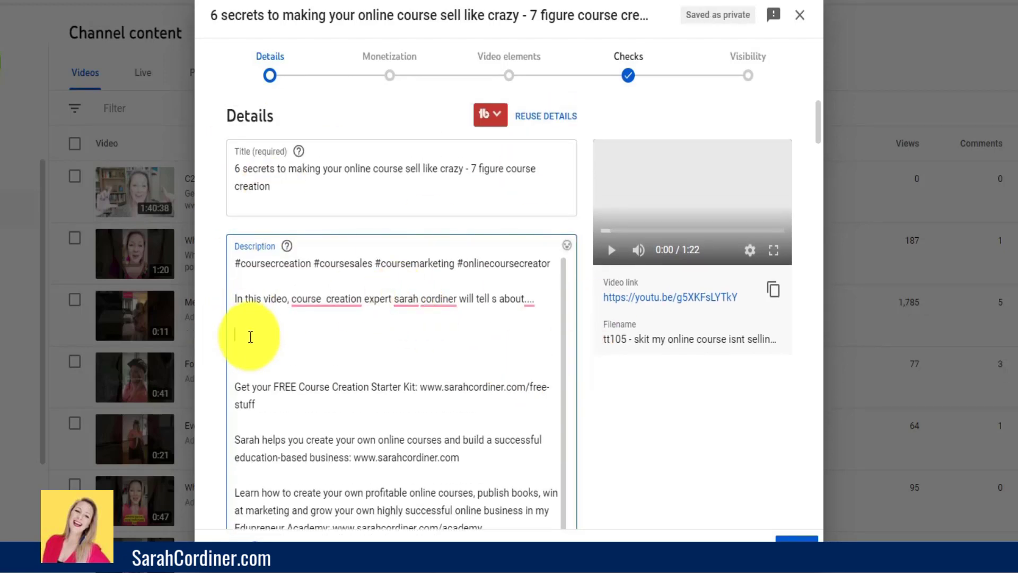
- Remove the extra space between "course" and "creation" in the description's intro line
left_click(324, 300)
key("BackSpace")
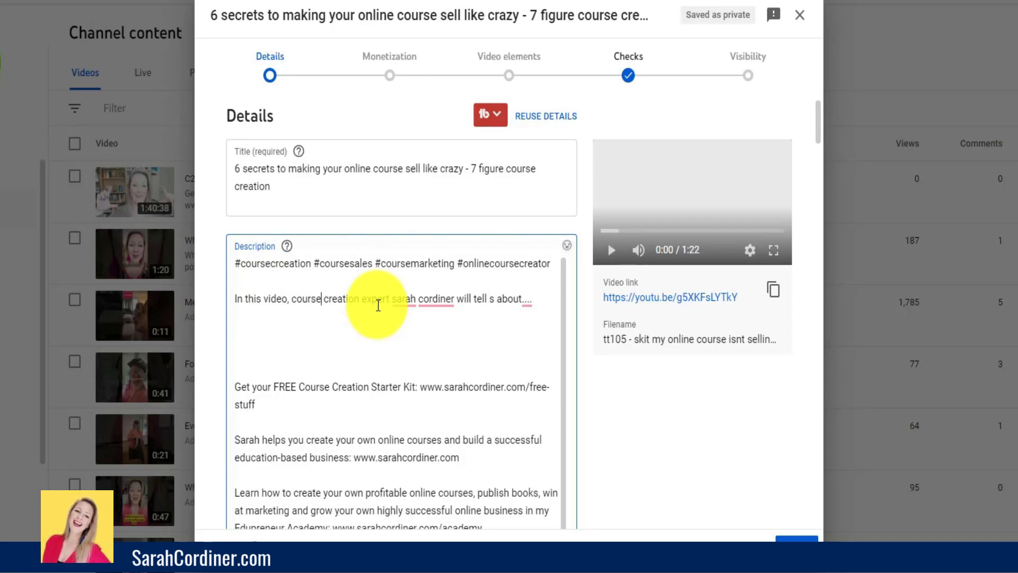
left_click(488, 298)
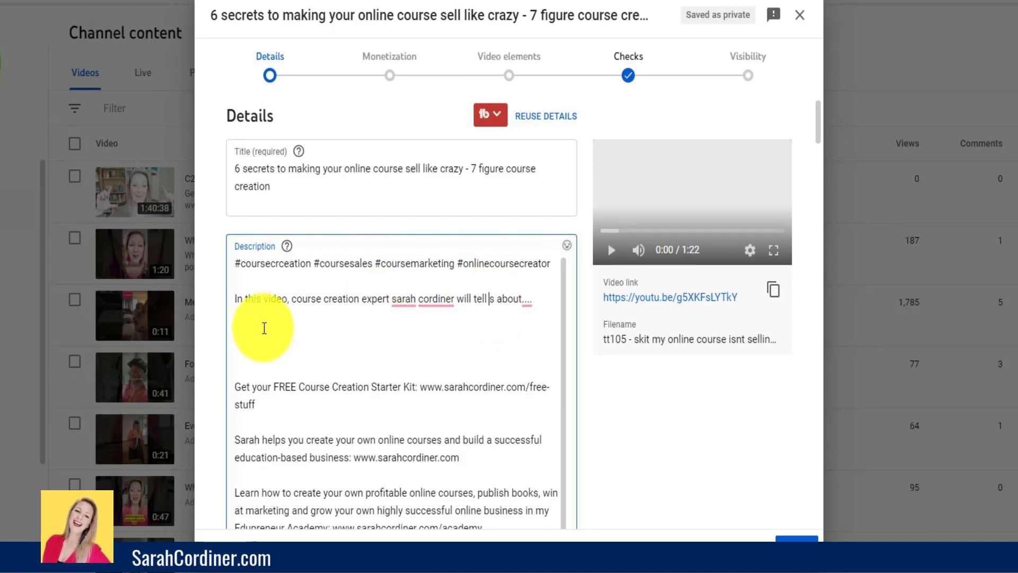
- Below the intro line, add "Hree are other ideo resources that you might like:" with separate "PLYALIST:" and "VIDEO:" lines under it
left_click(466, 326)
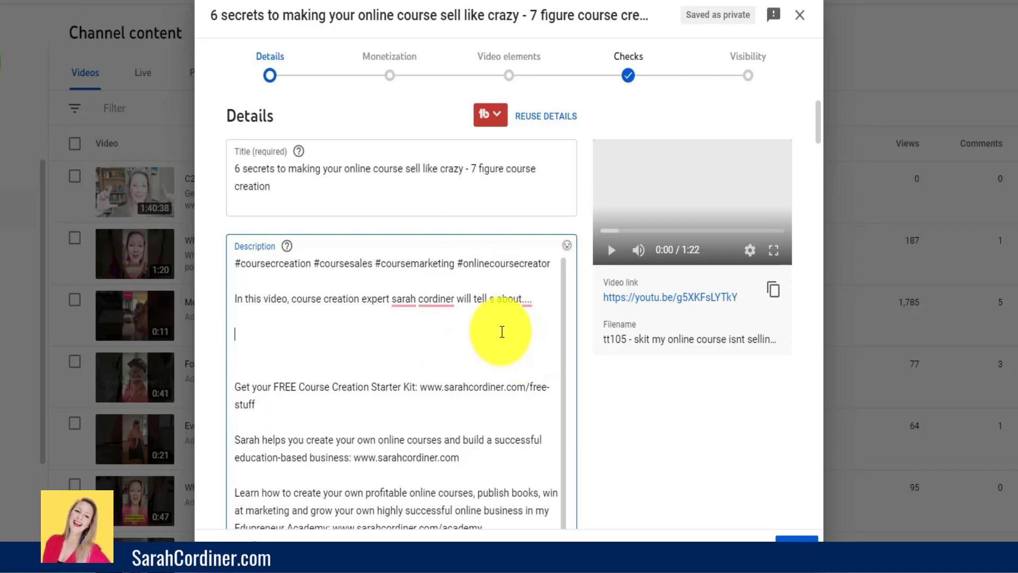
scroll(501, 331, "down", 1)
scroll(500, 330, "up", 1)
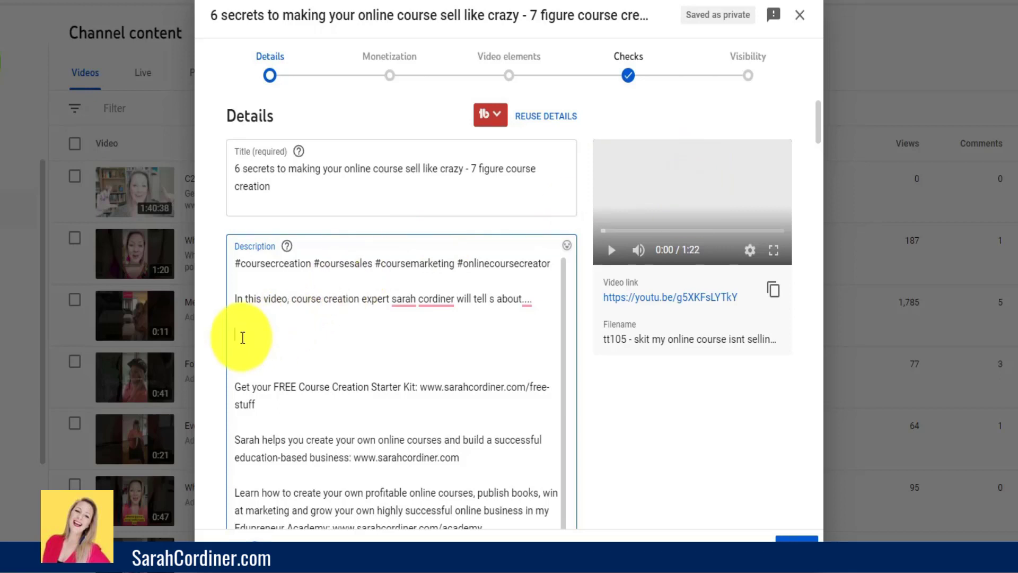
type("H")
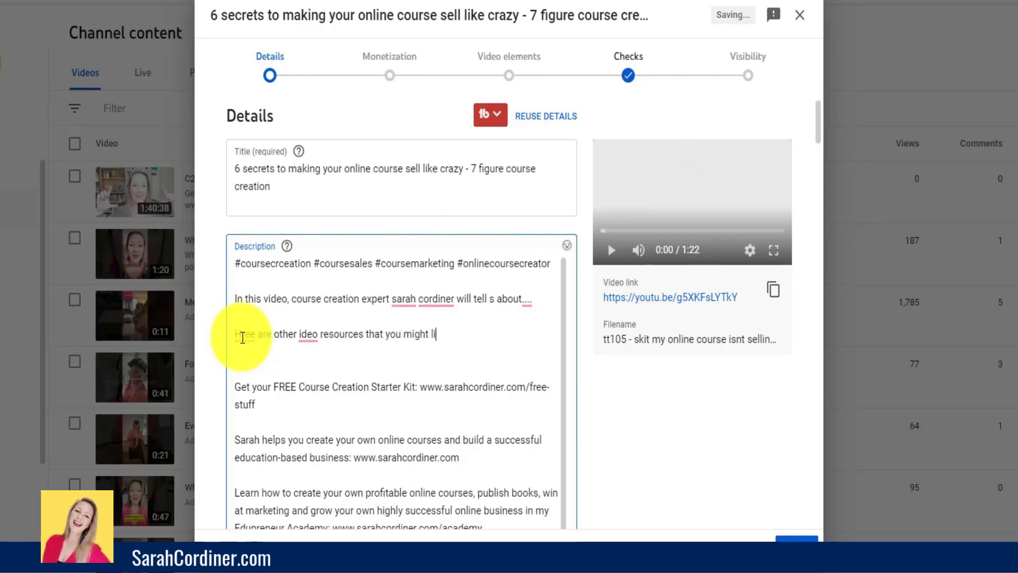
key("Return")
key("Return")
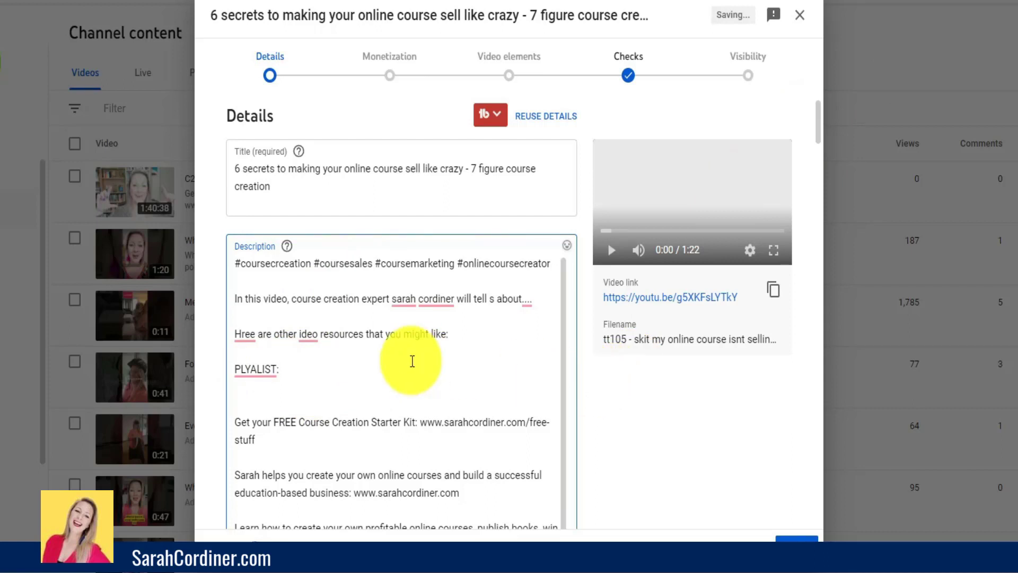
key("Return")
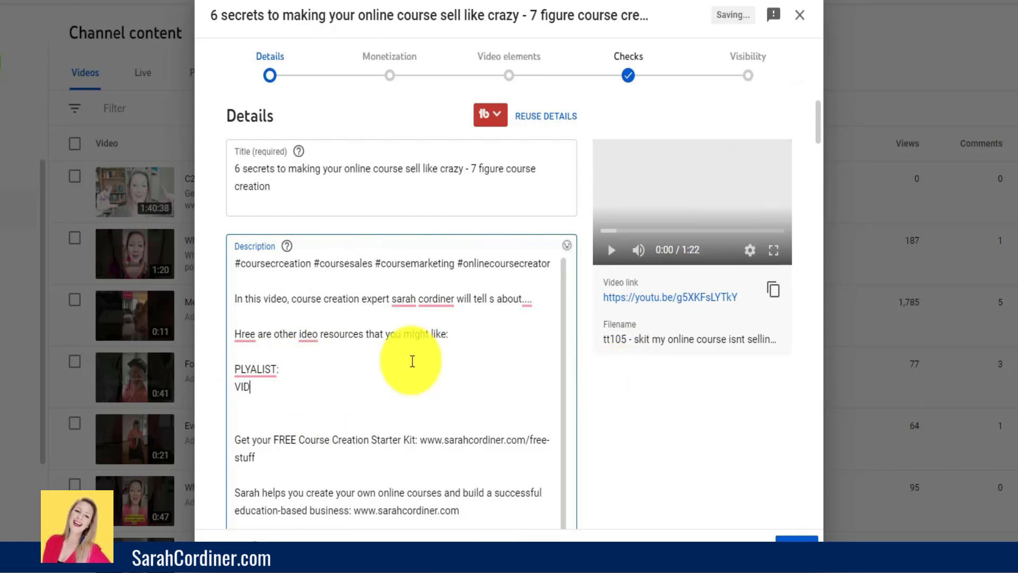
key("Return")
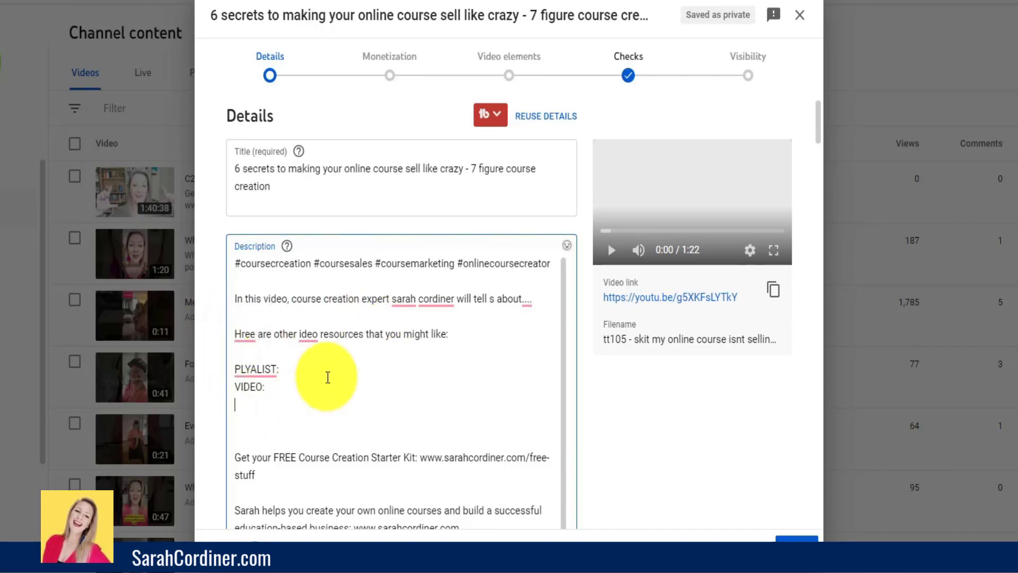
- Open the YouTube channel in a new browser tab, pause its featured video and show the channel's playlists
key("ctrl+t")
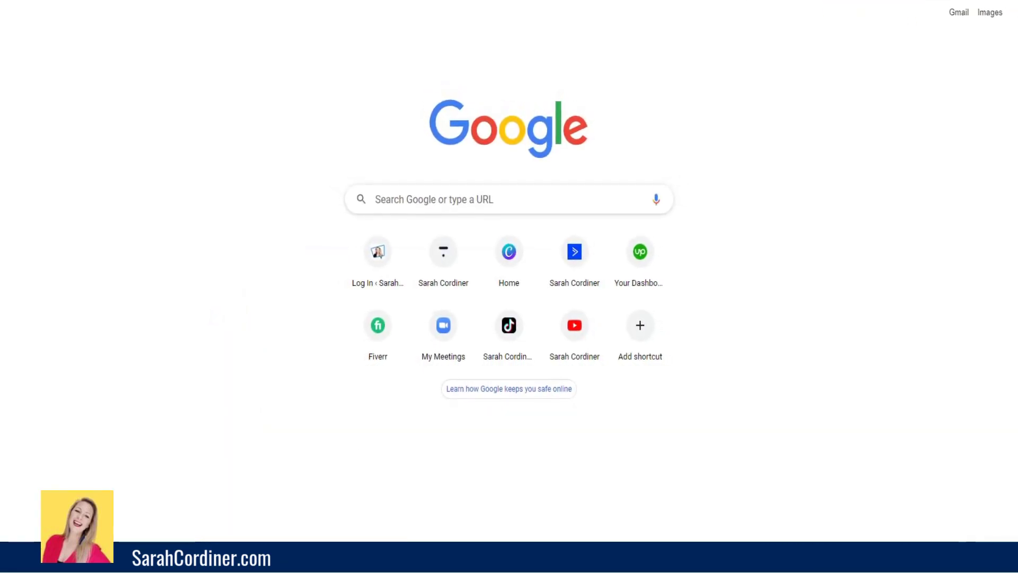
left_click(822, 8)
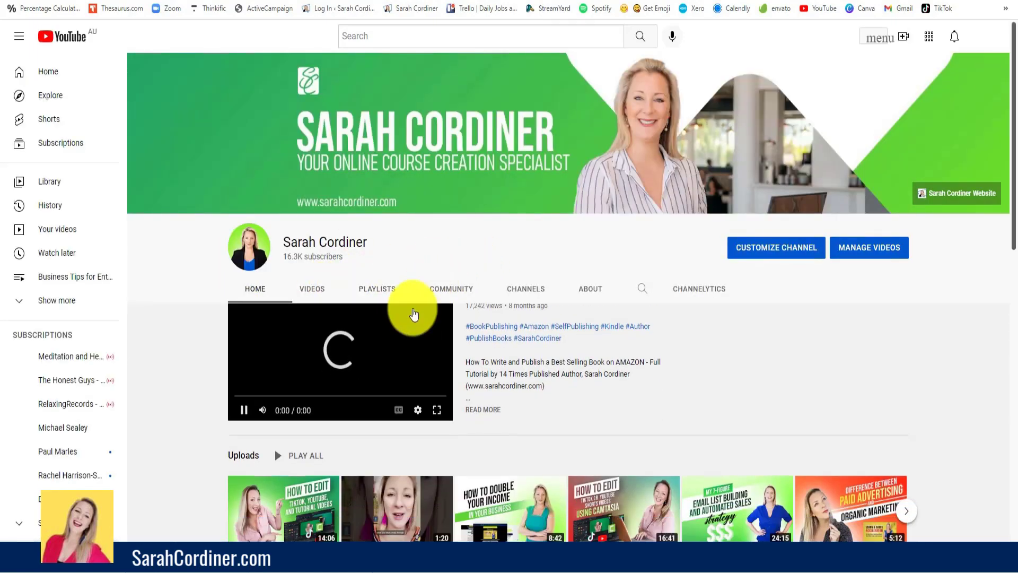
scroll(415, 314, "down", 1)
left_click(244, 392)
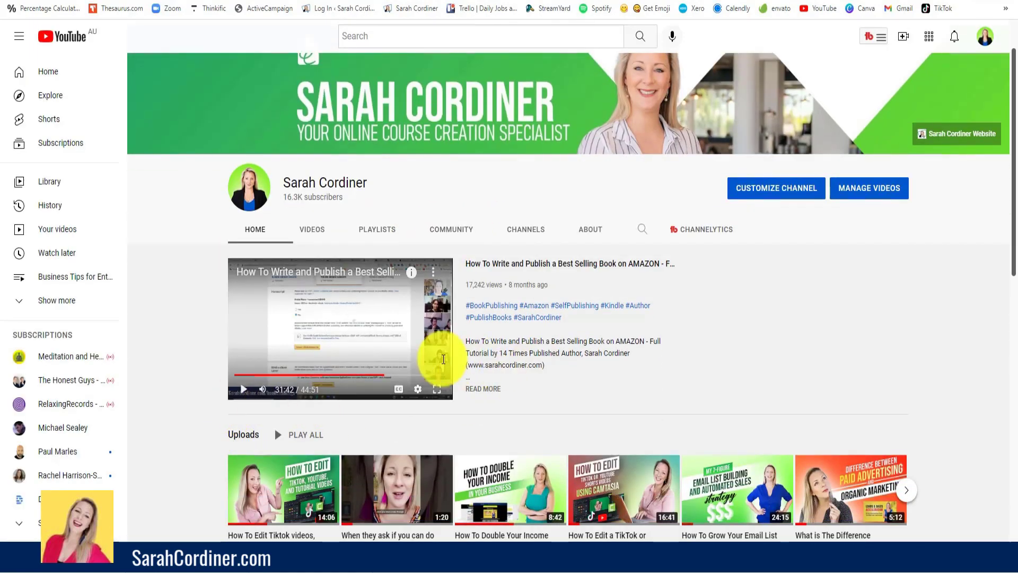
left_click(369, 235)
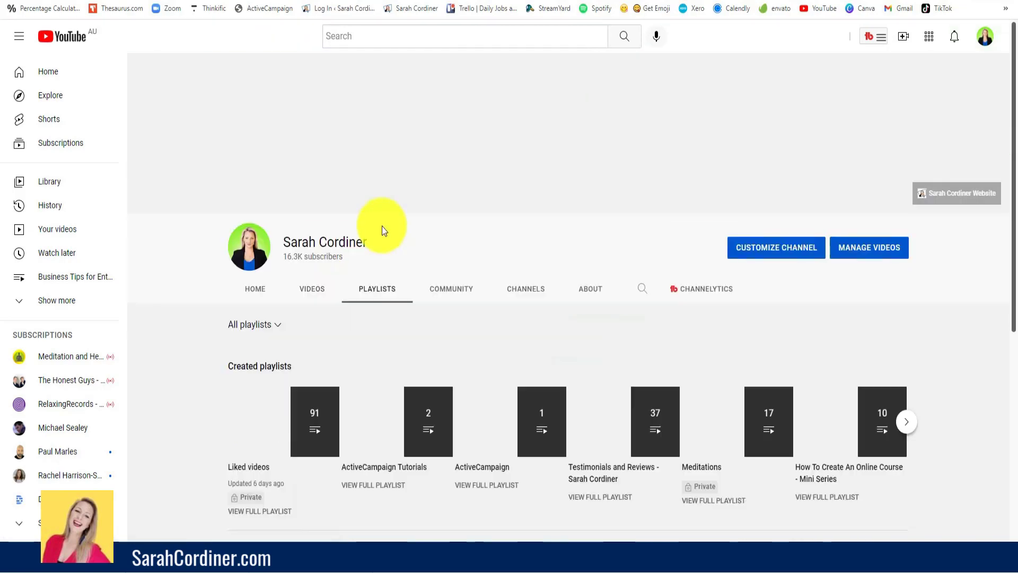
scroll(310, 346, "down", 1)
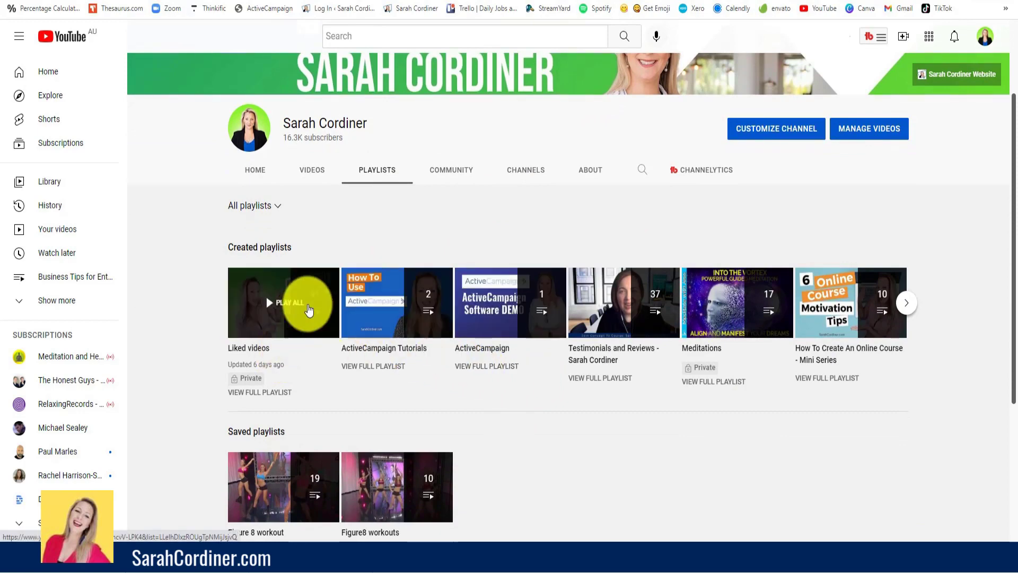
- Open the Liked videos playlist, pause its first video and collapse the playlist's video list
left_click(309, 310)
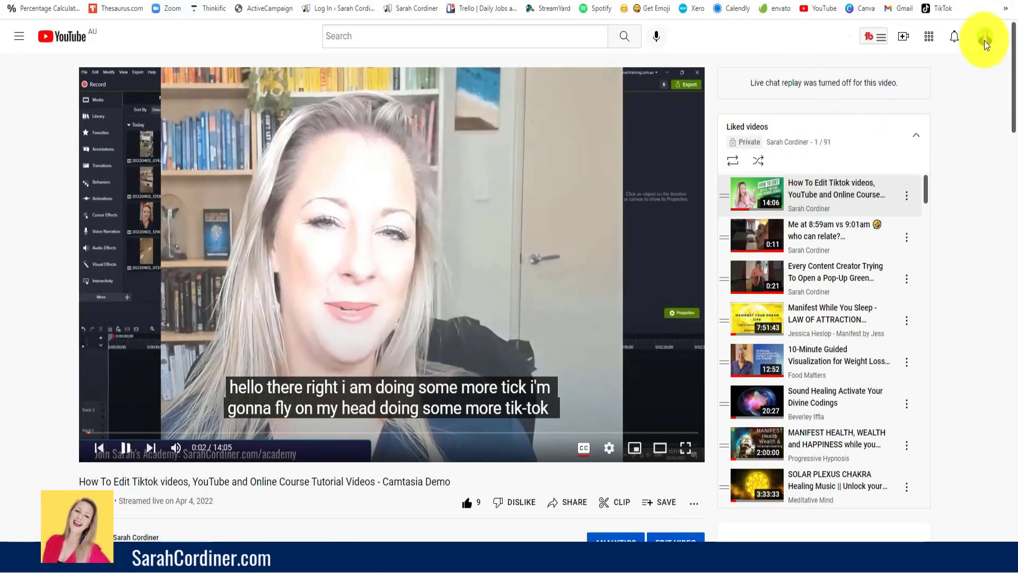
key("space")
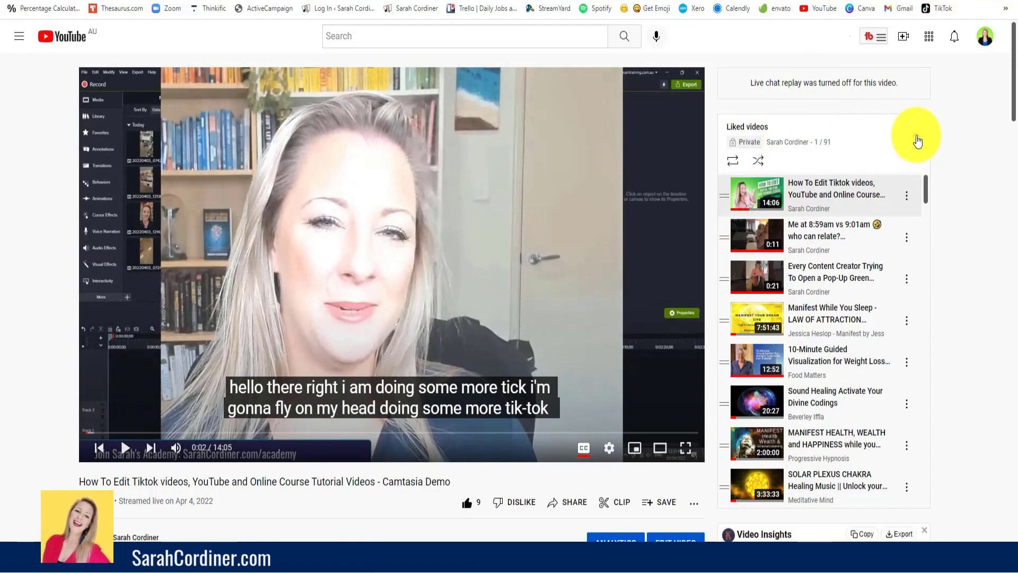
left_click(918, 140)
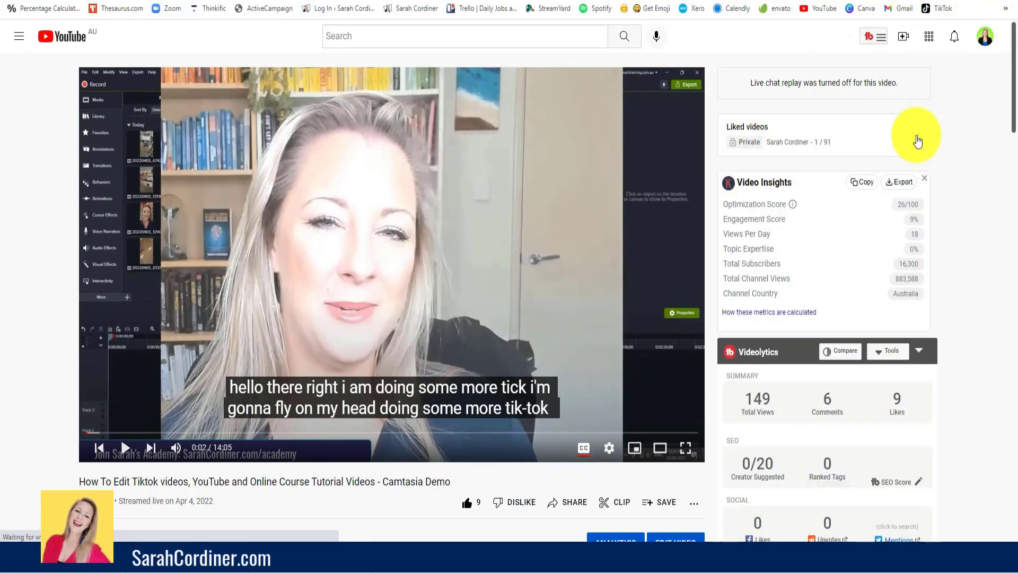
scroll(561, 227, "down", 4)
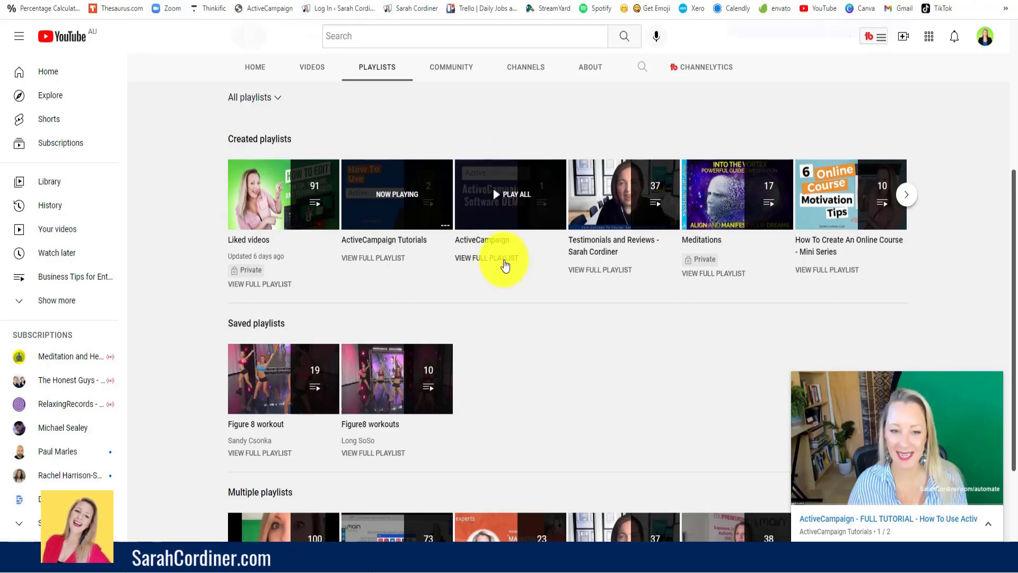
- Open the full ActiveCampaign playlist and copy its share link
left_click(503, 265)
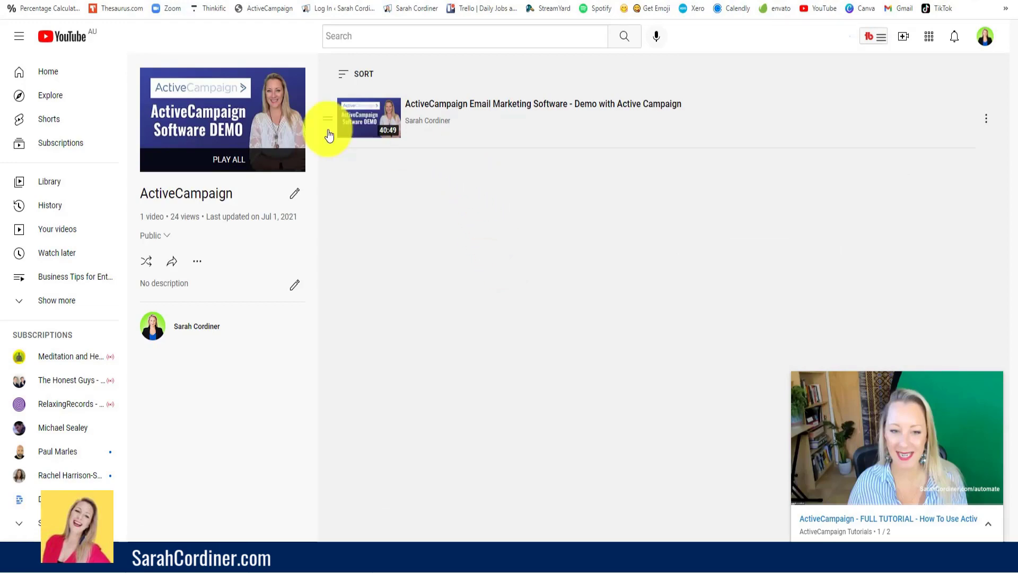
left_click(172, 265)
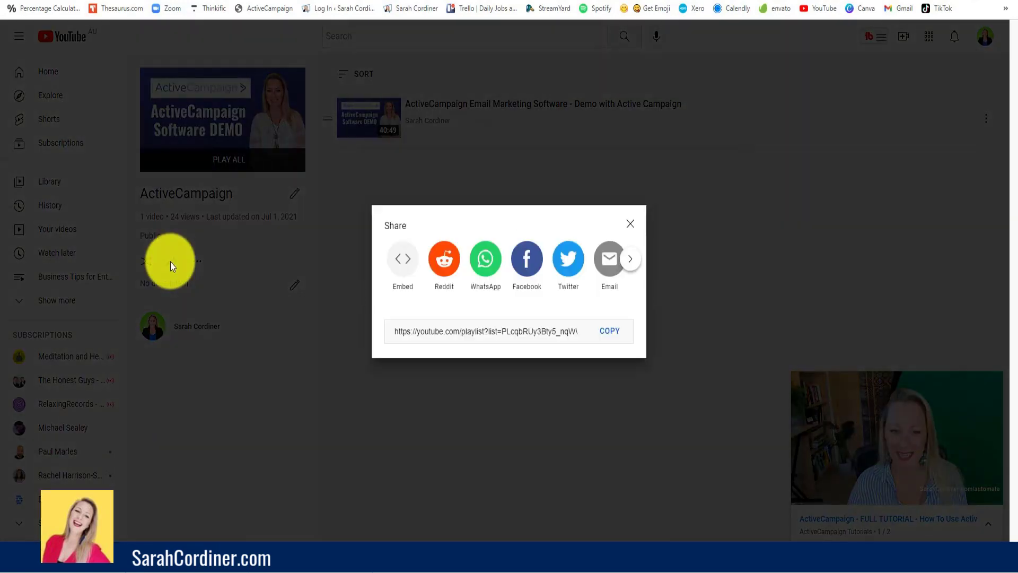
left_click(613, 337)
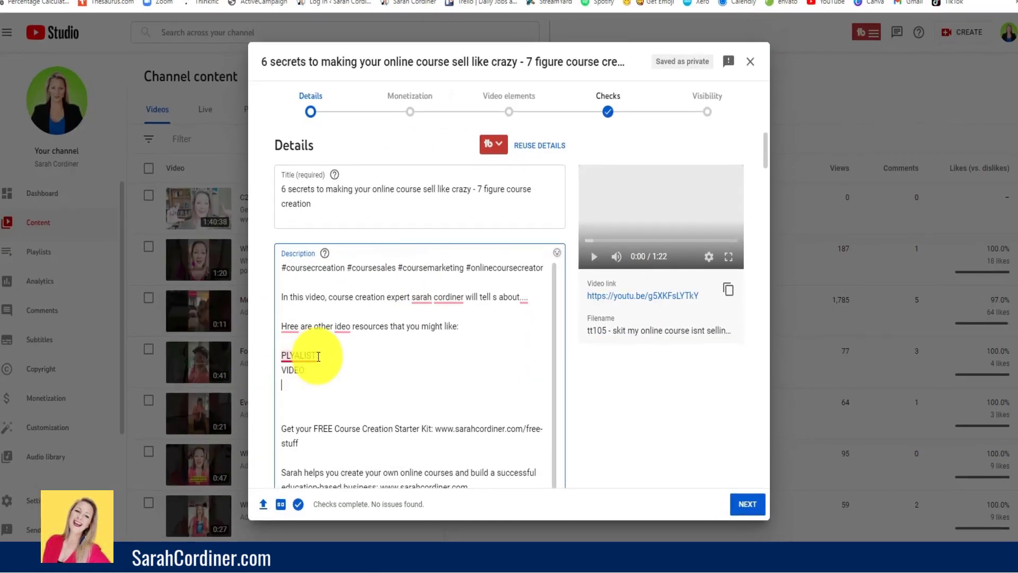
- In the video's description, paste the playlist link after "PLYALIST:" and add a blank line before "VIDEO:"
left_click(319, 357)
key("ctrl+v")
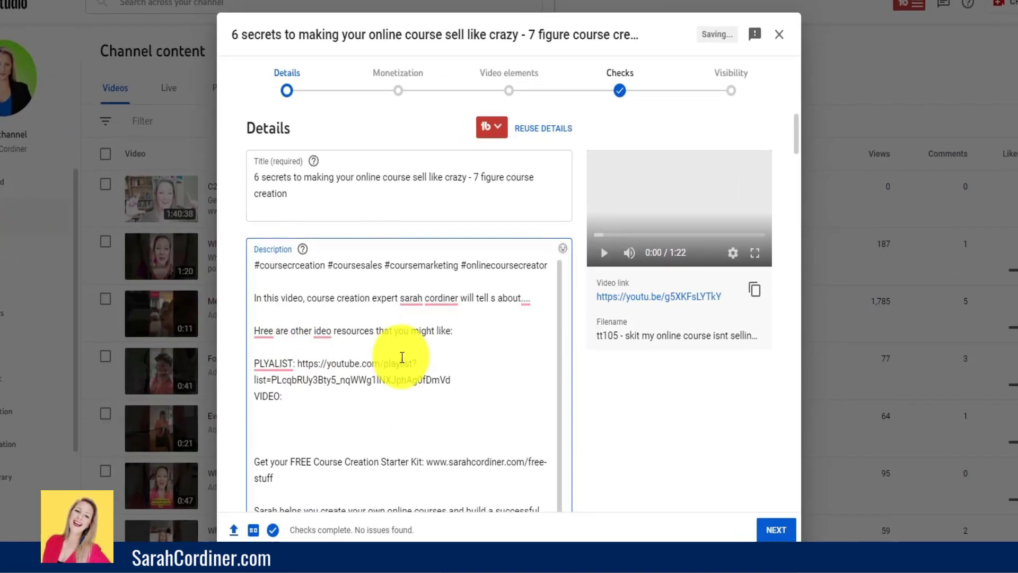
key("Return")
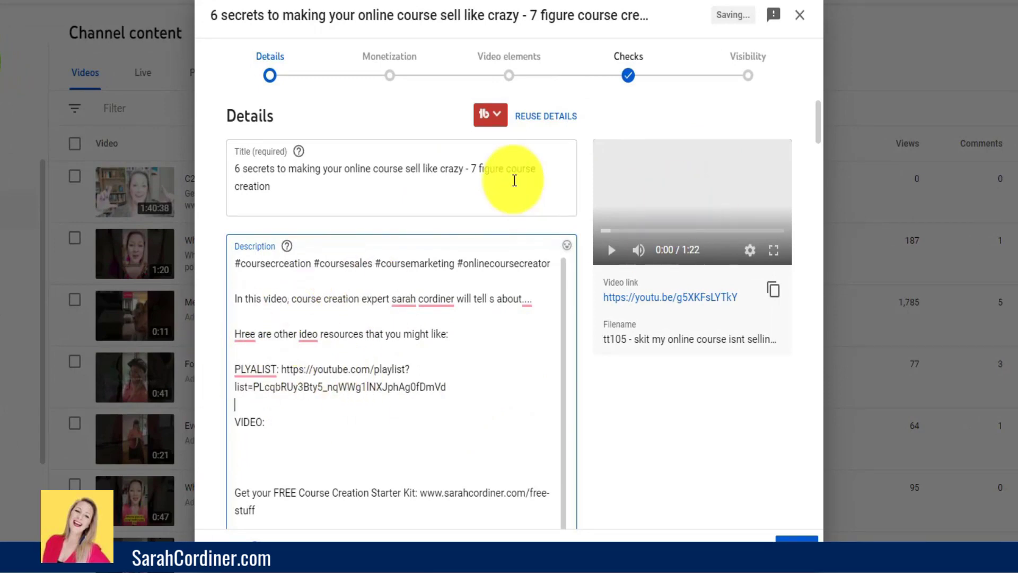
- Review the description from the hashtags to the promotional links, and check the wording of the full title
scroll(423, 295, "down", 2)
scroll(424, 298, "up", 2)
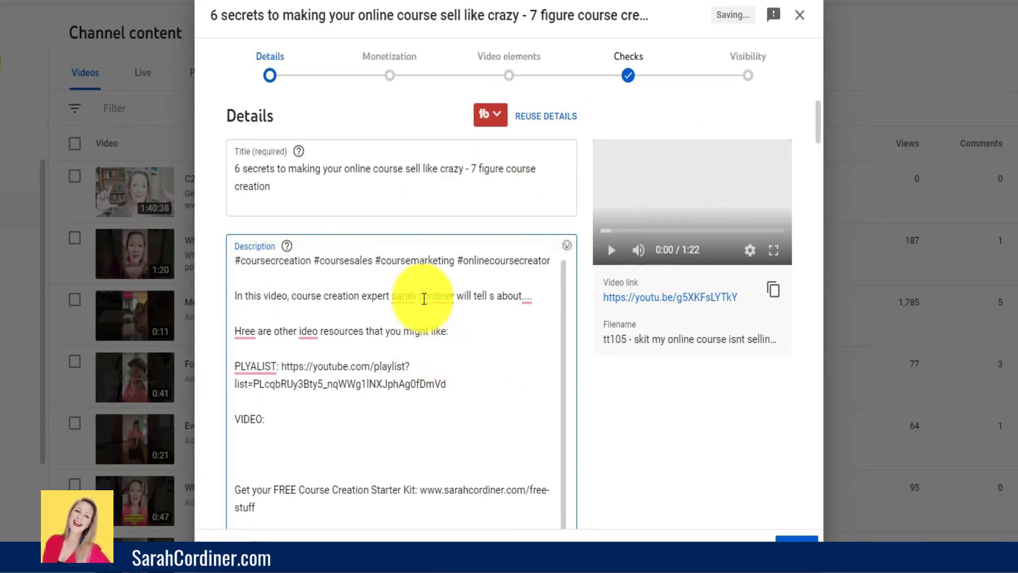
scroll(424, 298, "down", 2)
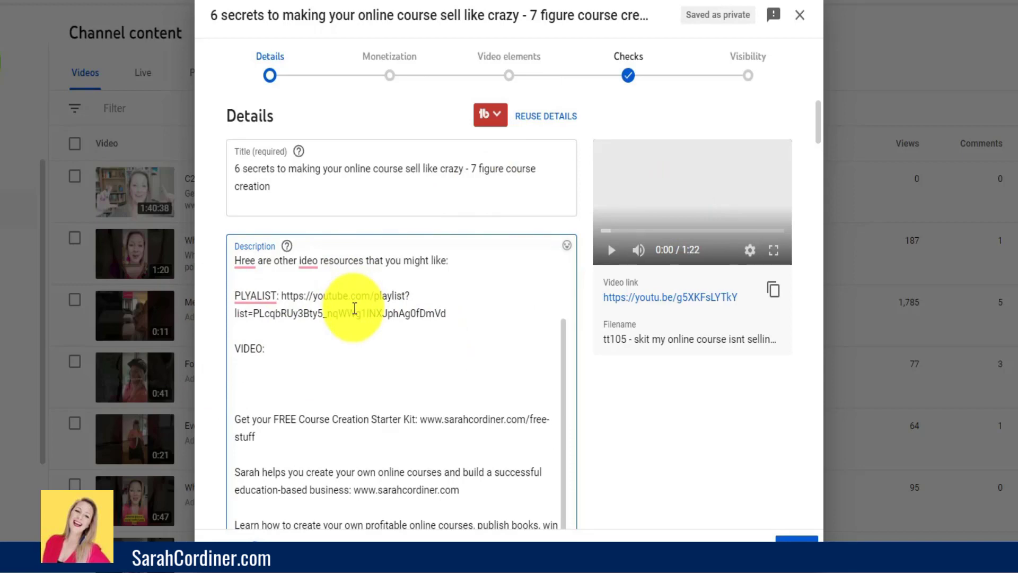
scroll(470, 313, "down", 2)
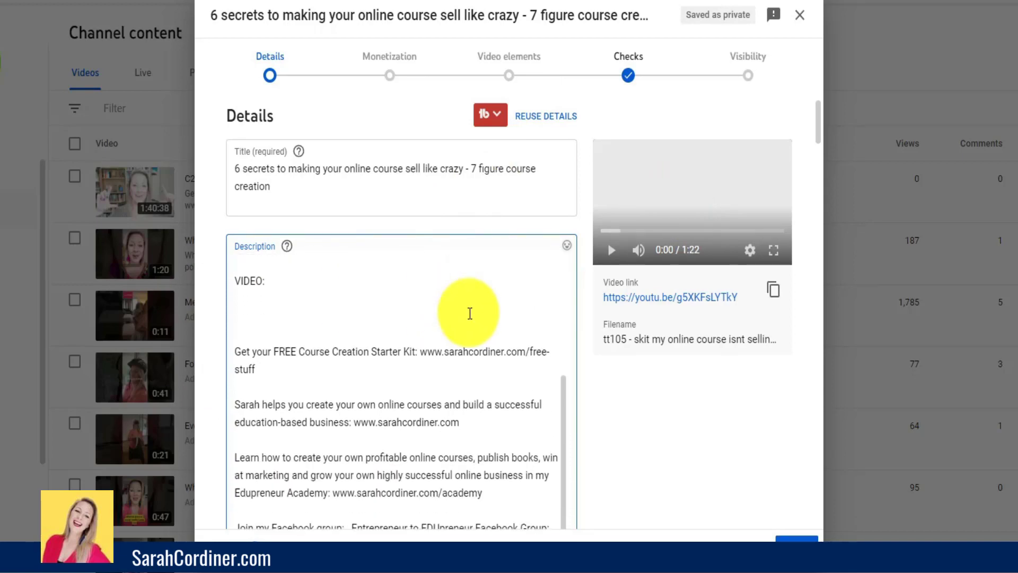
scroll(467, 276, "down", 3)
scroll(287, 125, "up", 2)
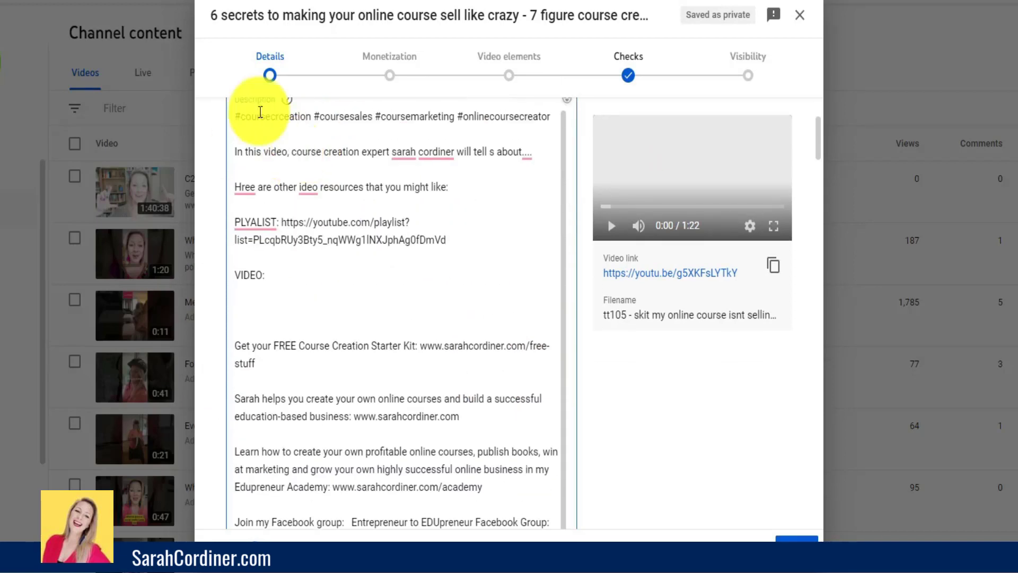
scroll(286, 122, "up", 3)
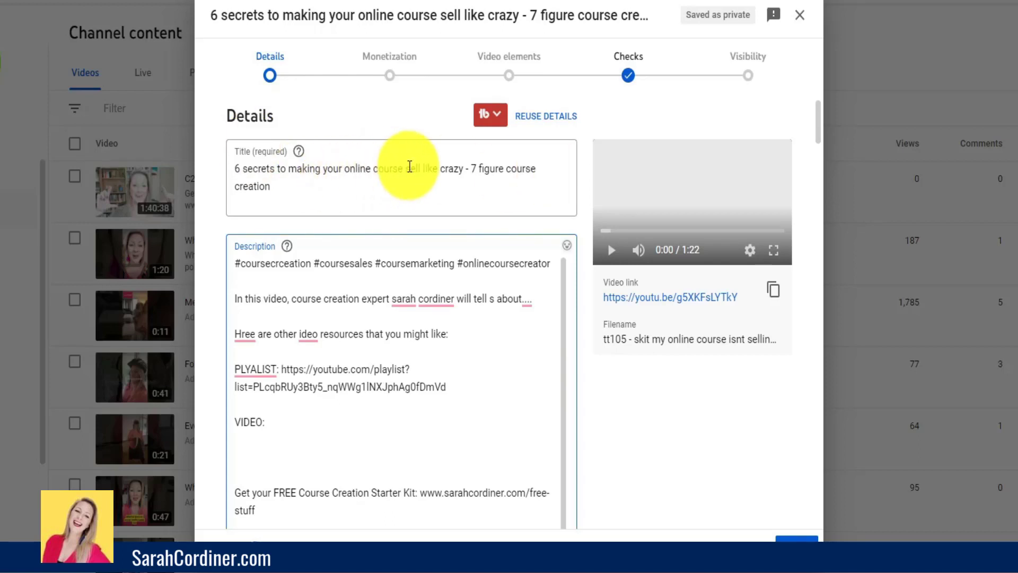
left_click_drag(235, 168, 274, 169)
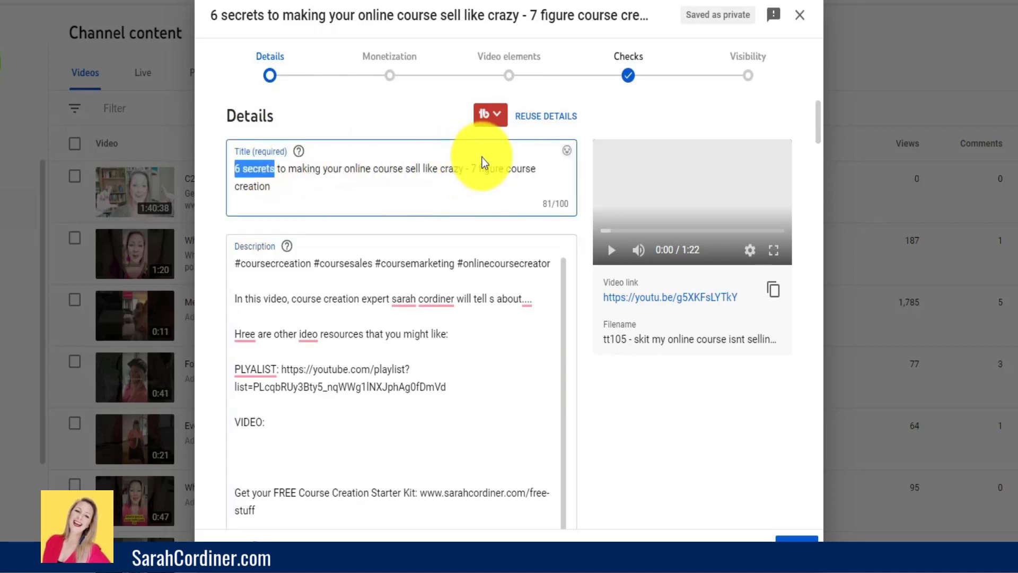
left_click(305, 186)
left_click_drag(304, 187, 233, 169)
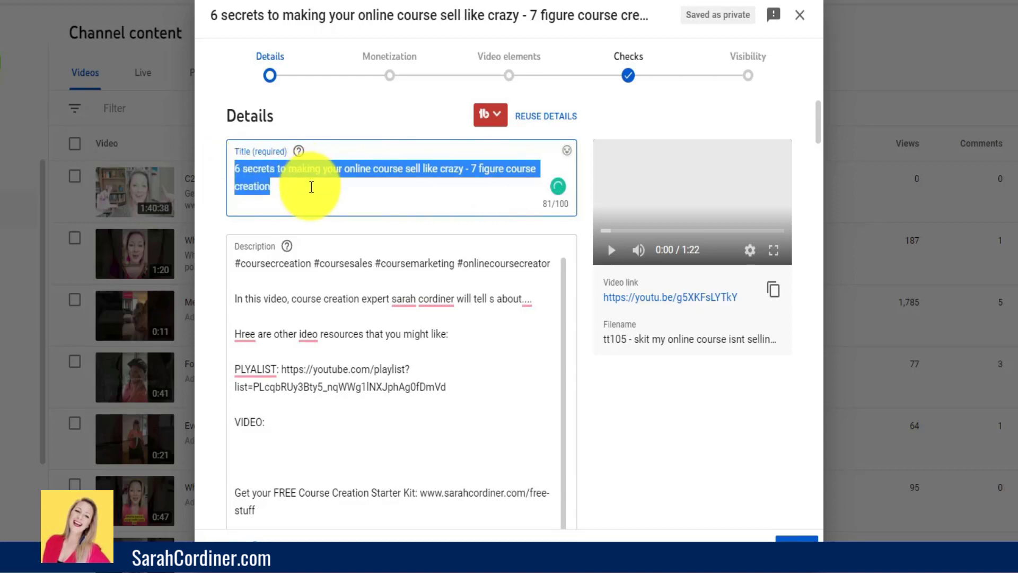
left_click(311, 187)
- Try the first and the third auto-generated video frames as the thumbnail
scroll(334, 223, "down", 8)
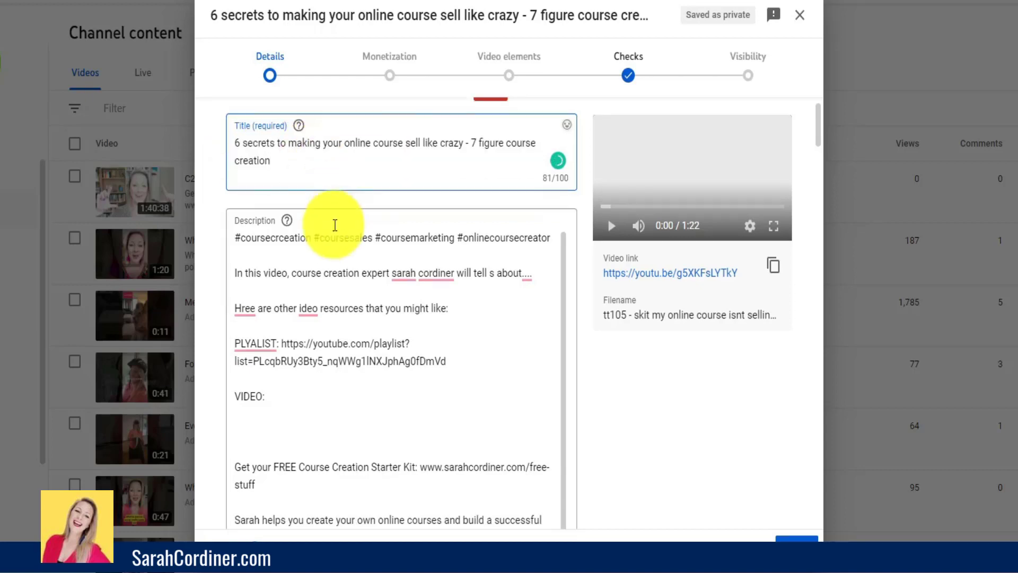
scroll(319, 158, "down", 10)
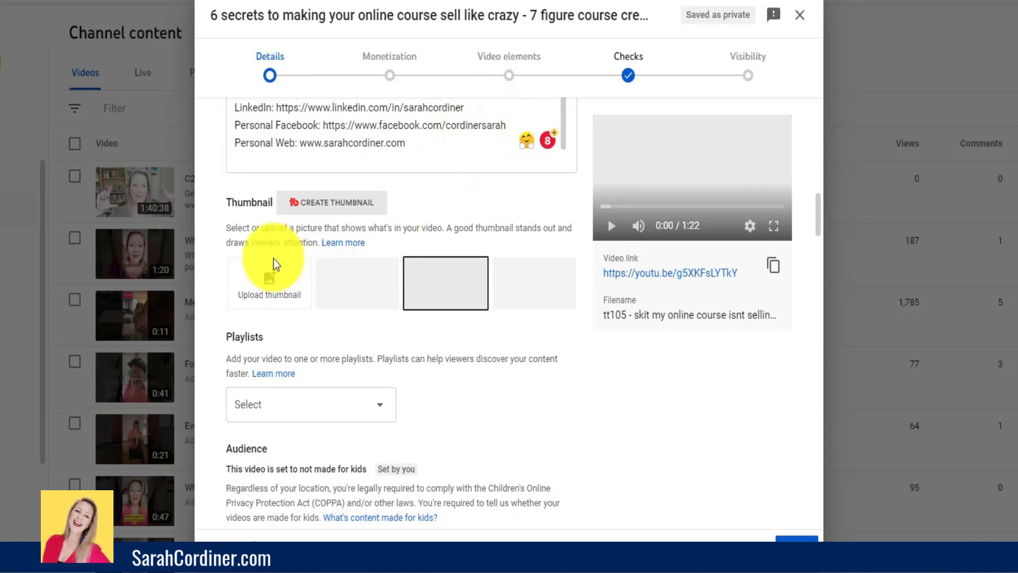
left_click(382, 287)
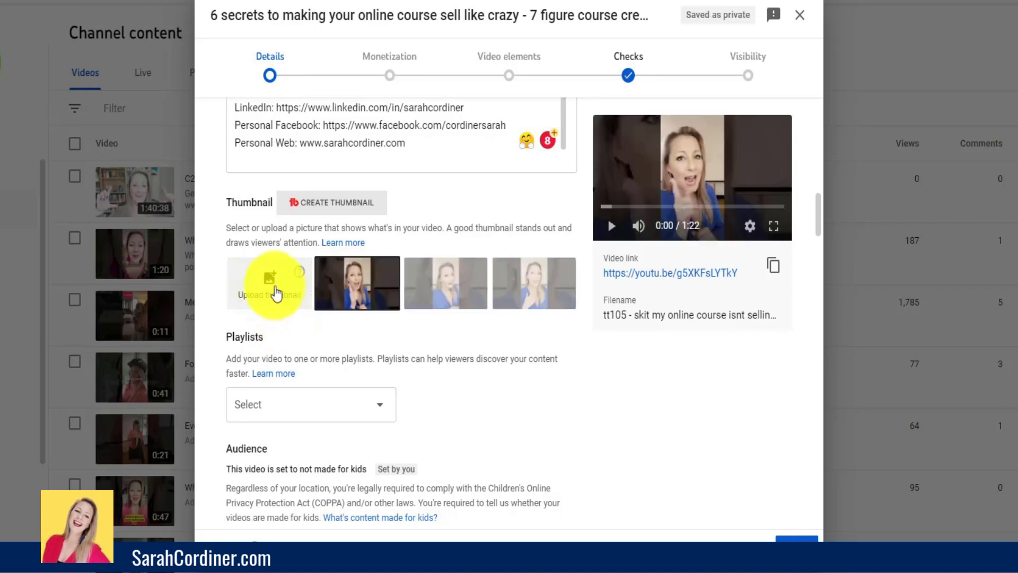
left_click(515, 299)
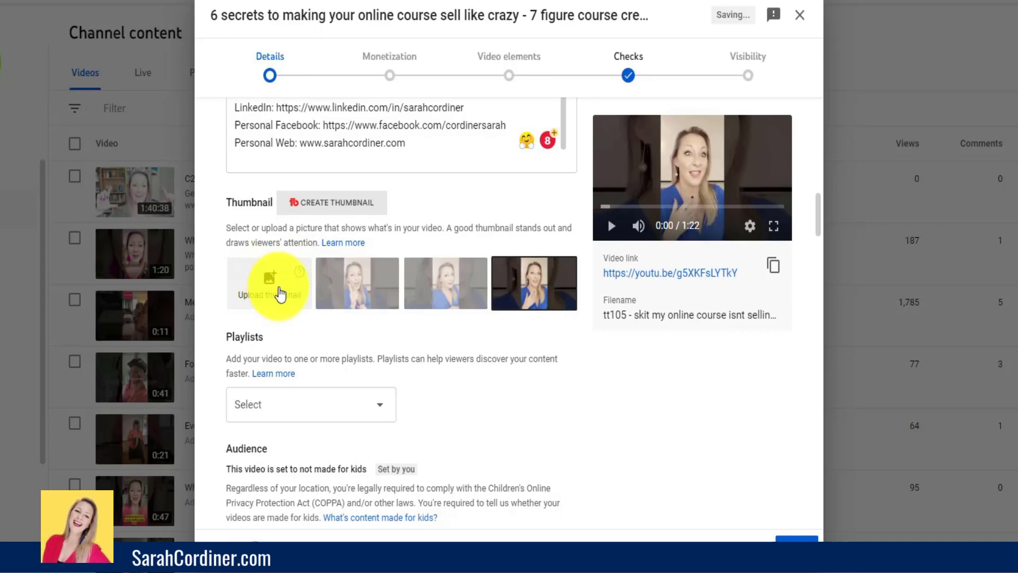
- Upload the image "HOW TO EDIT VIDEOS" as the video's custom thumbnail
left_click(268, 286)
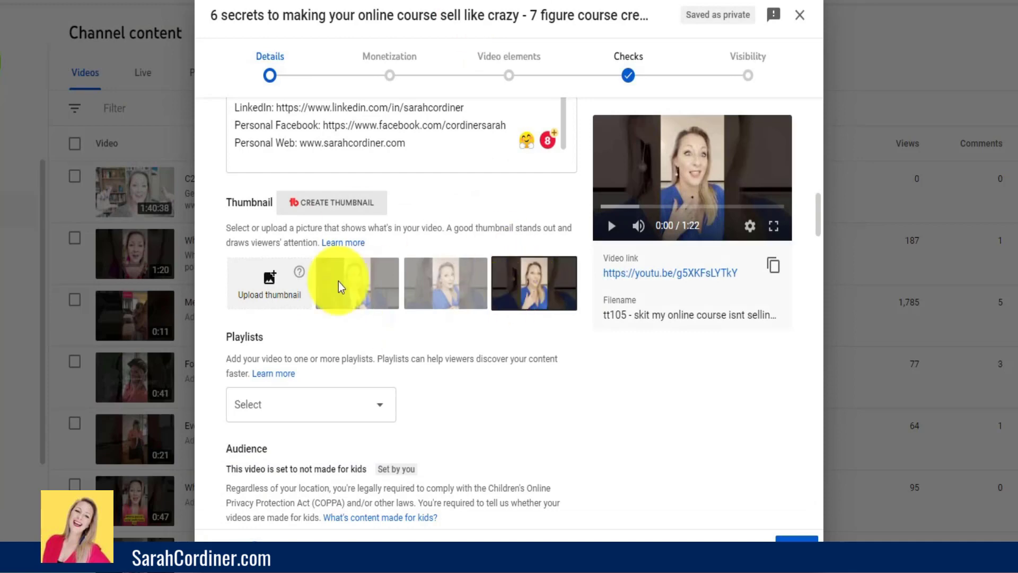
left_click(274, 276)
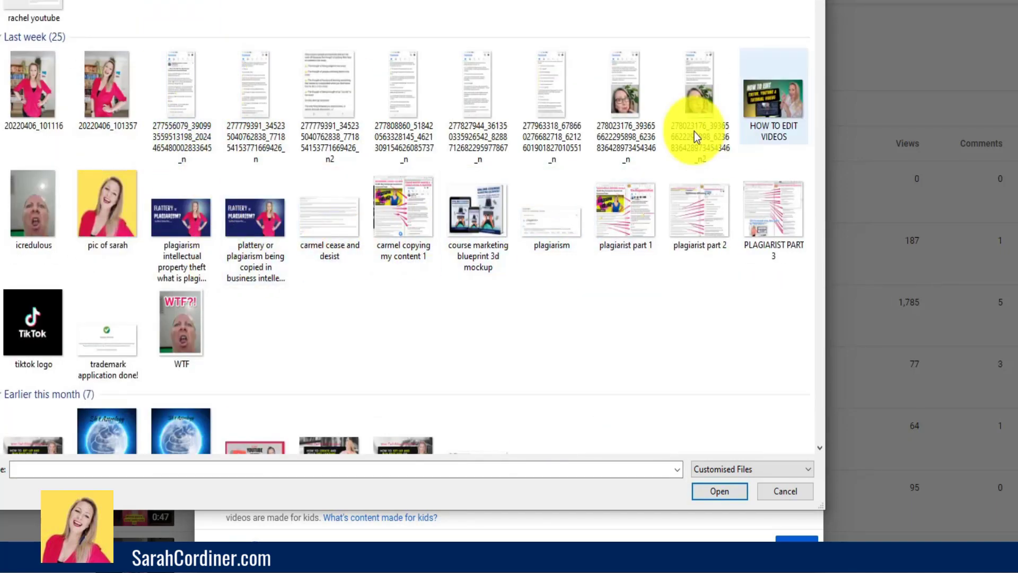
left_click(763, 113)
left_click(742, 492)
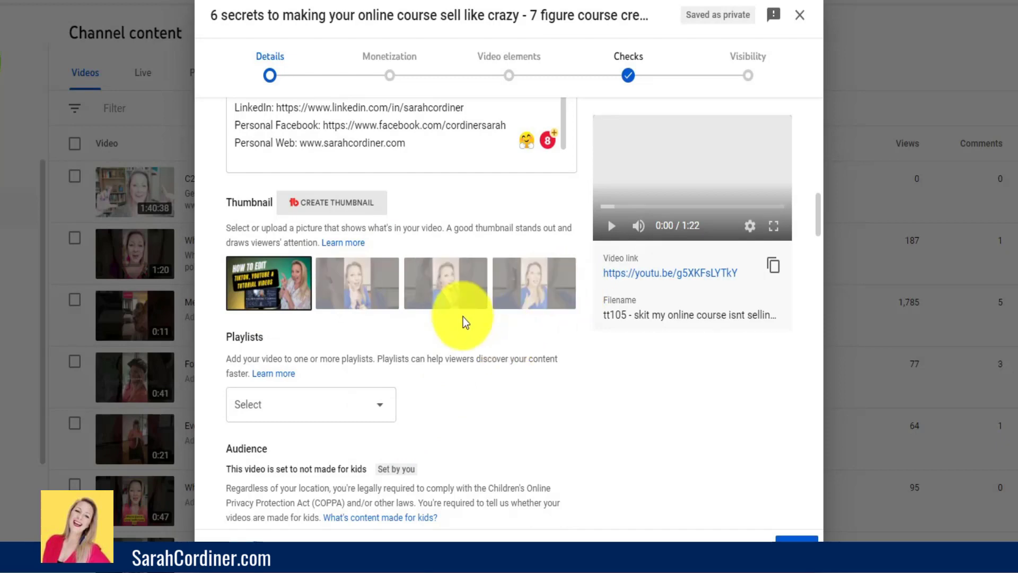
- Browse the playlists available for the video and close the list without selecting any
scroll(462, 318, "down", 1)
scroll(257, 292, "down", 1)
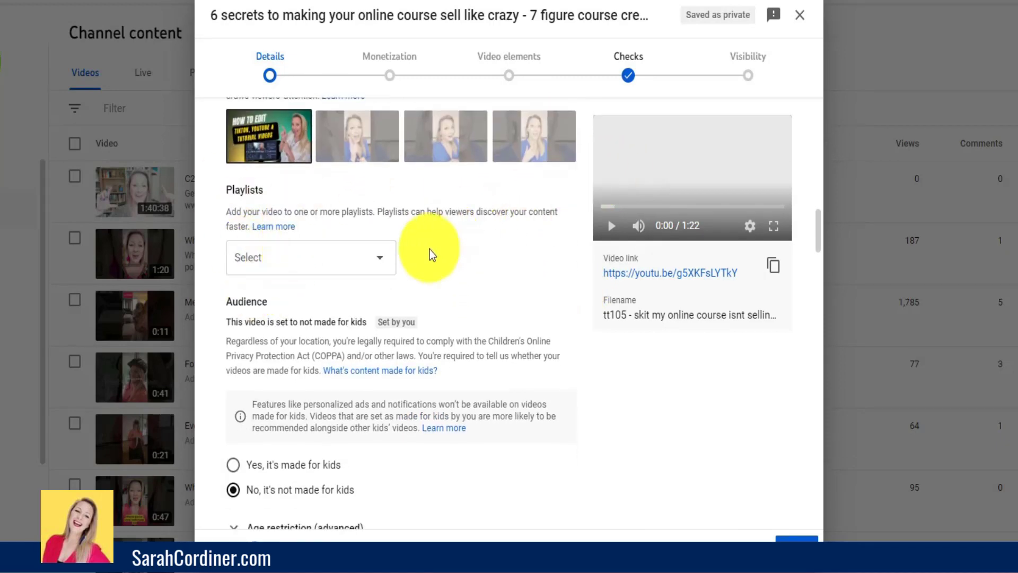
left_click(387, 260)
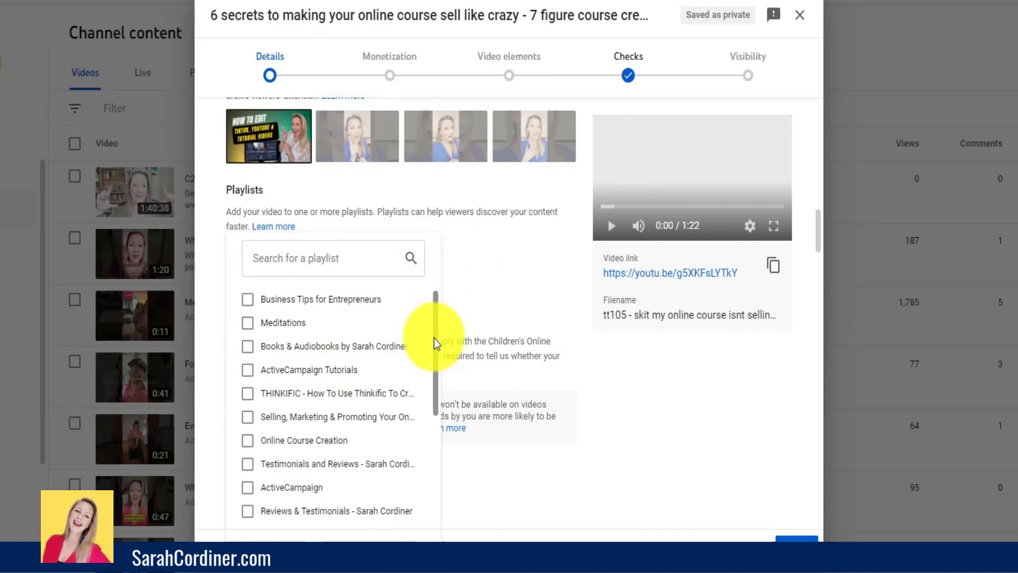
left_click_drag(434, 338, 424, 442)
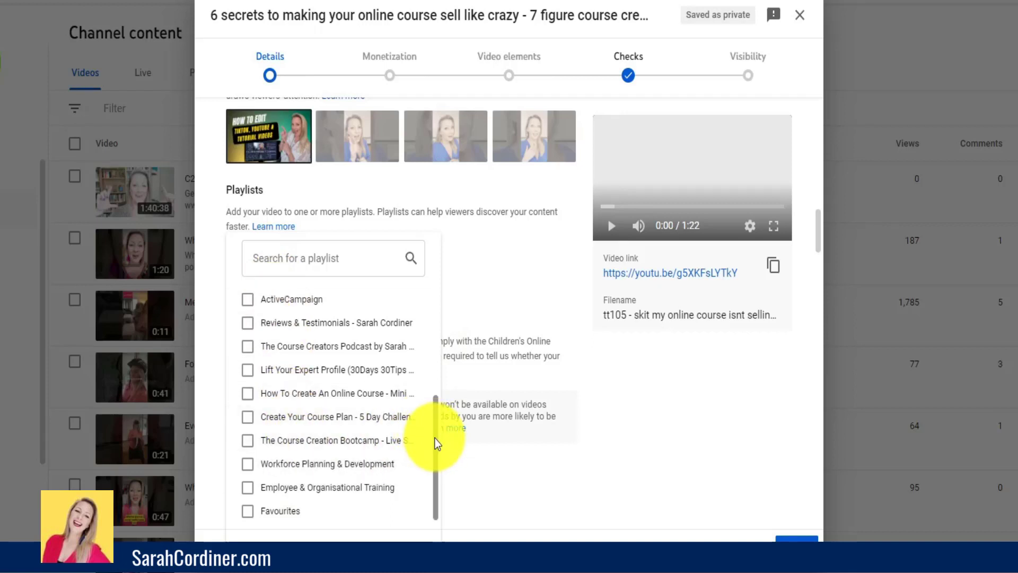
left_click_drag(435, 438, 391, 364)
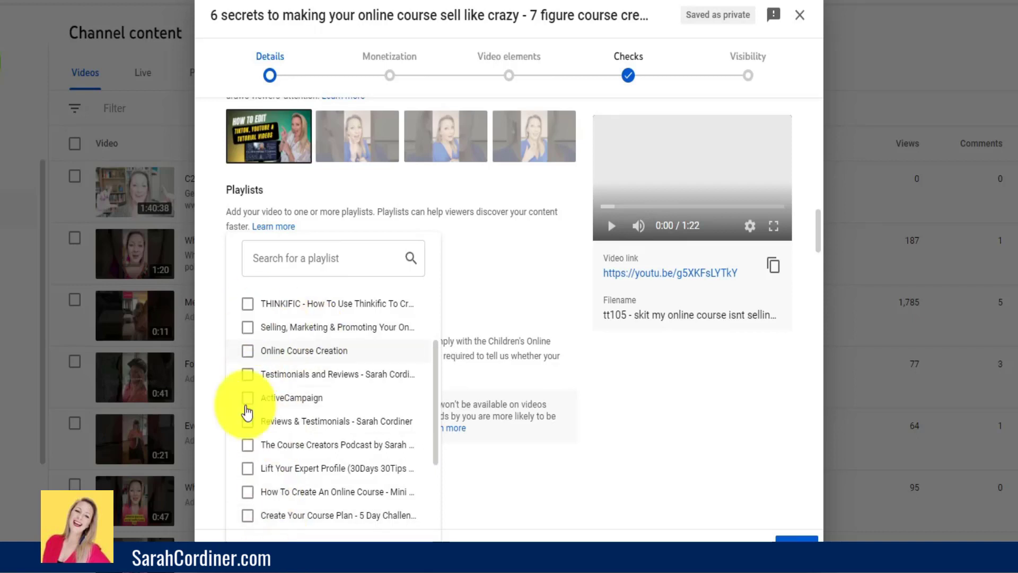
left_click(482, 253)
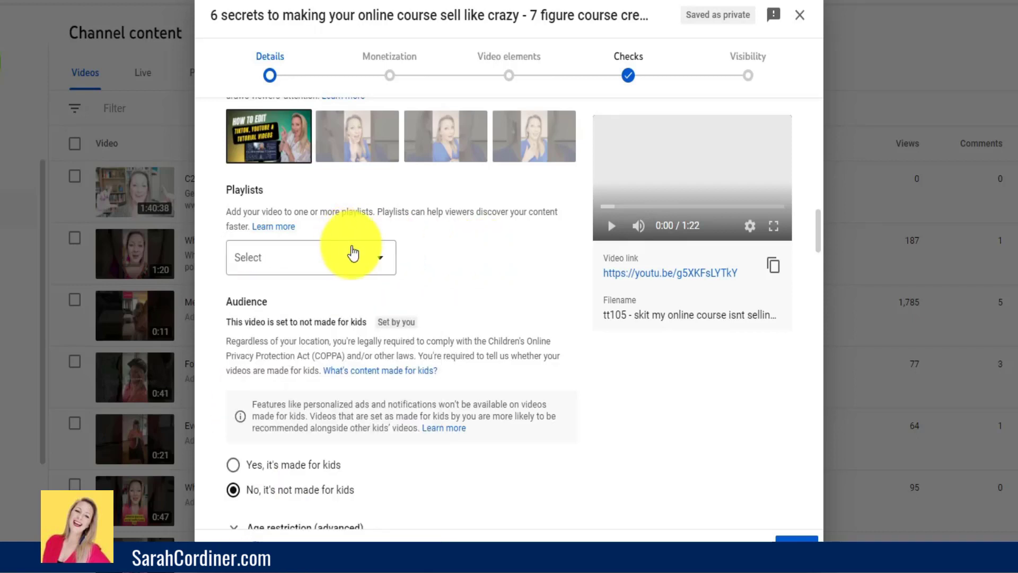
- Examine the made-for-kids audience setting and expand the advanced age restriction options, collapsing them again after viewing
scroll(350, 250, "down", 2)
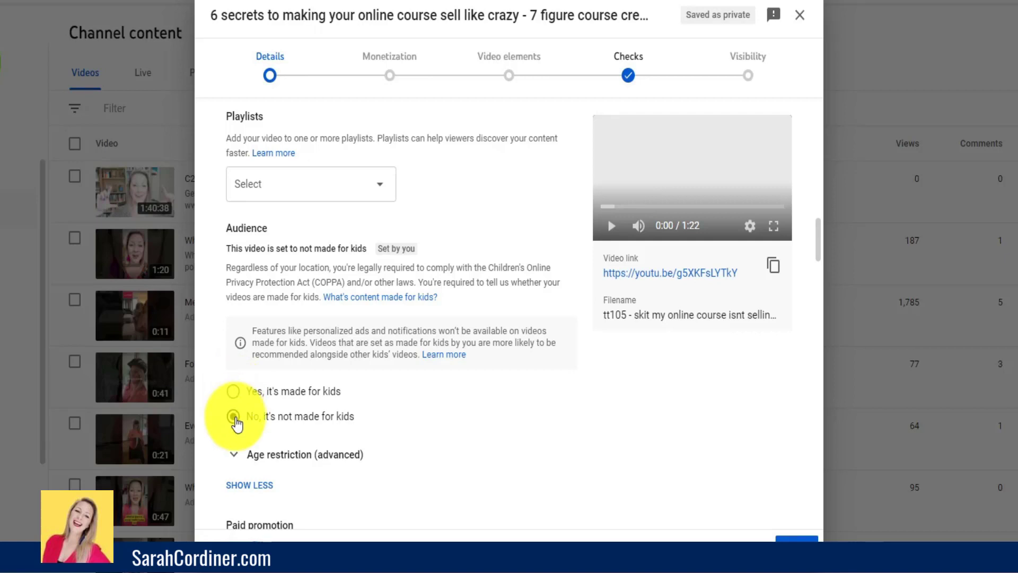
left_click(239, 455)
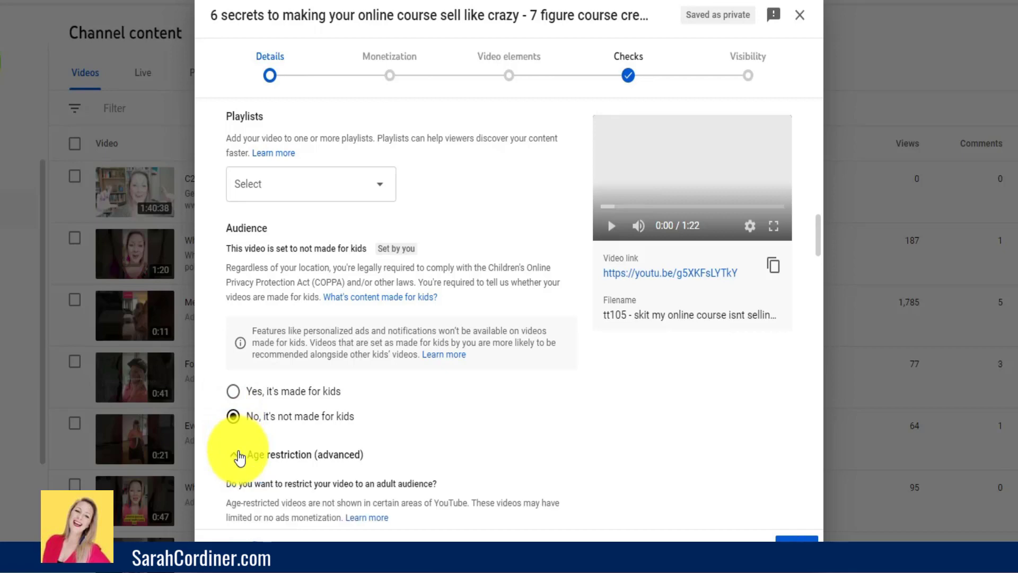
scroll(493, 419, "down", 3)
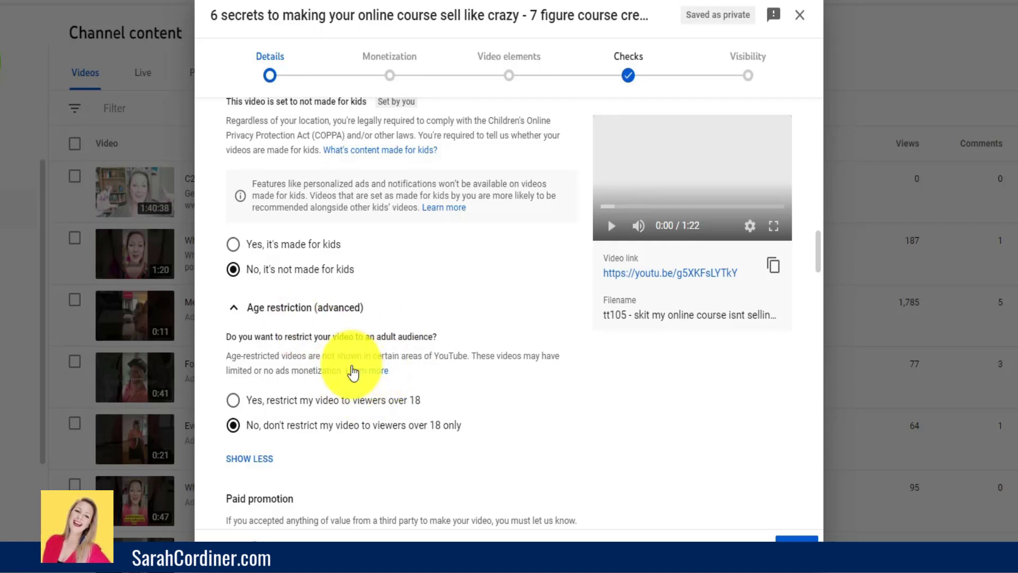
left_click(239, 310)
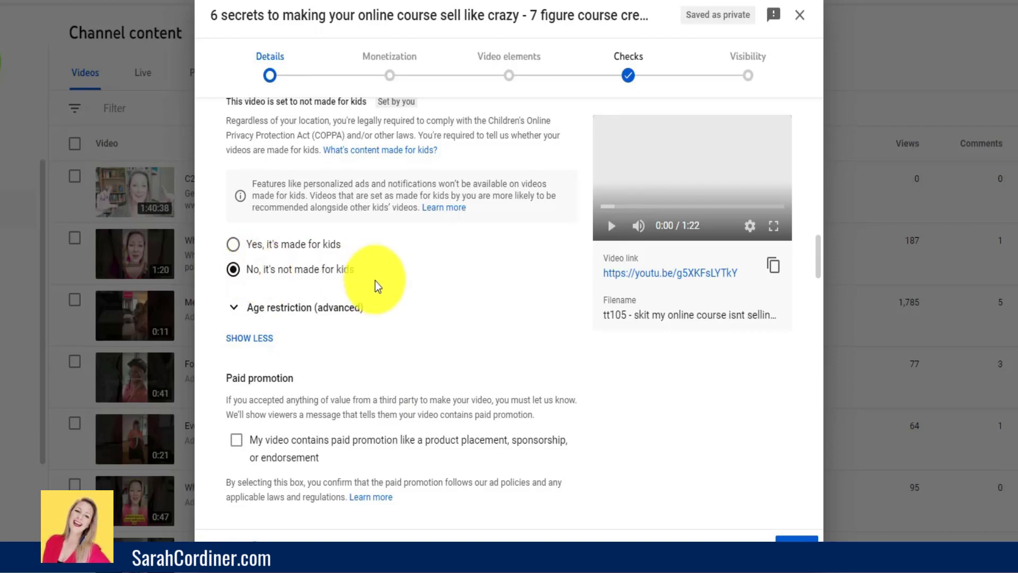
scroll(375, 281, "up", 3)
scroll(380, 282, "down", 2)
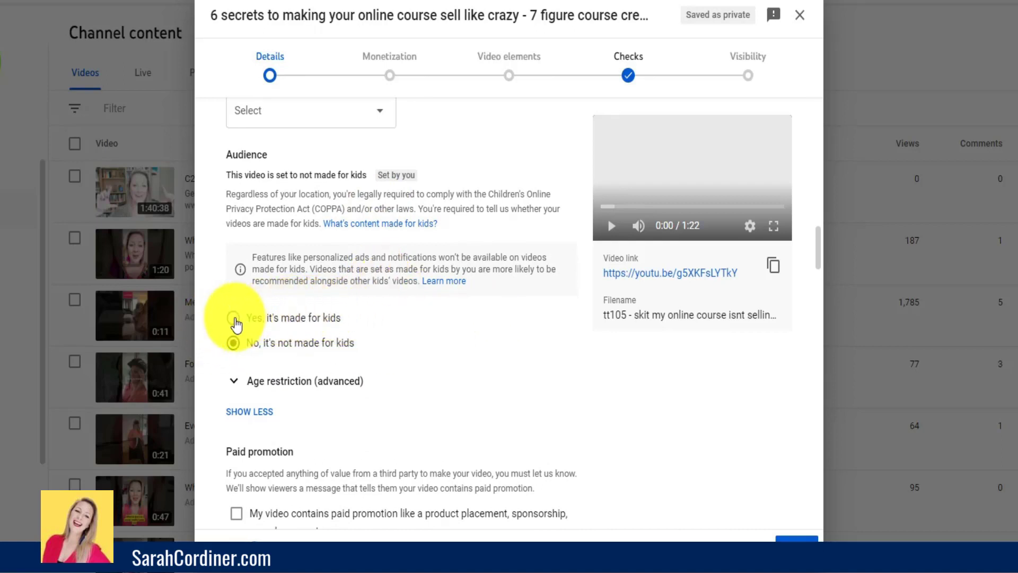
- Examine the paid promotion and automatic chapters settings, leaving automatic chapters allowed
scroll(464, 343, "down", 4)
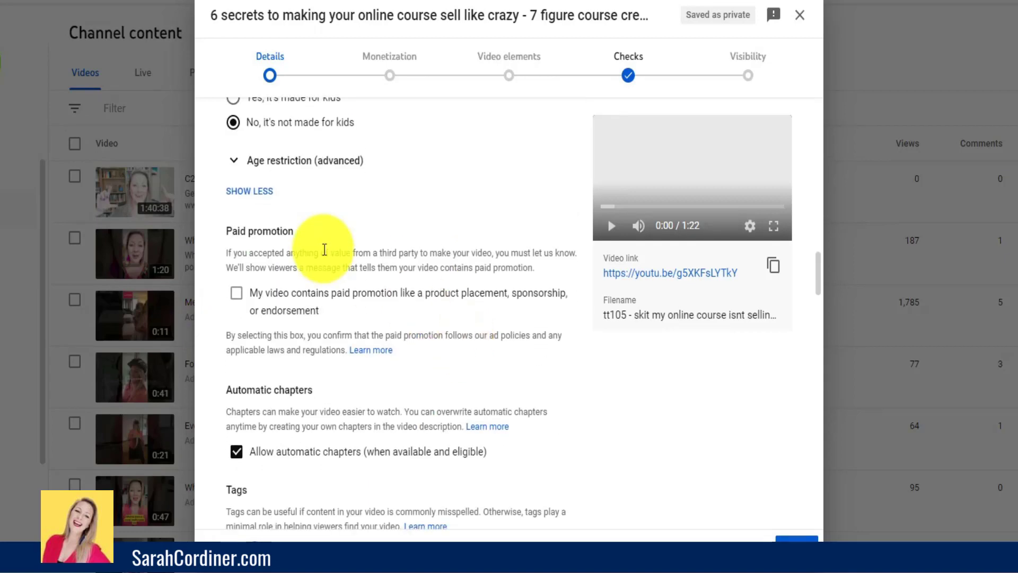
scroll(325, 250, "down", 2)
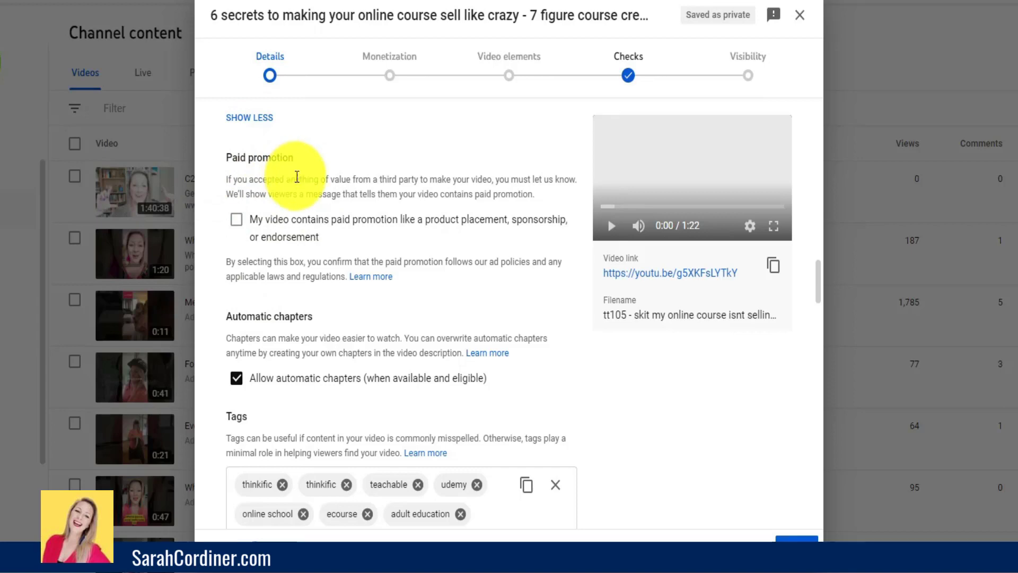
scroll(343, 196, "down", 3)
scroll(378, 200, "down", 1)
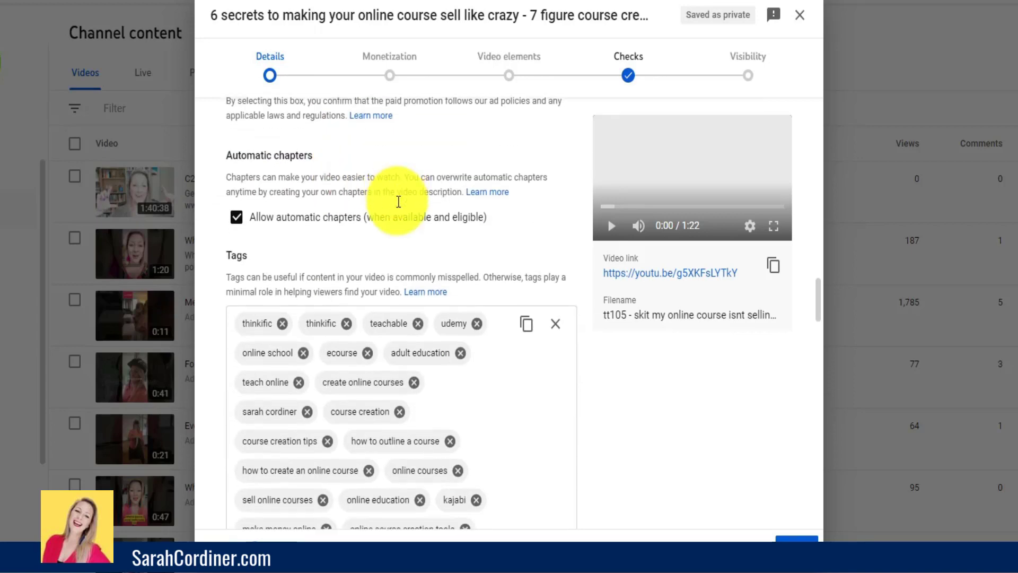
scroll(345, 183, "up", 1)
left_click(237, 238)
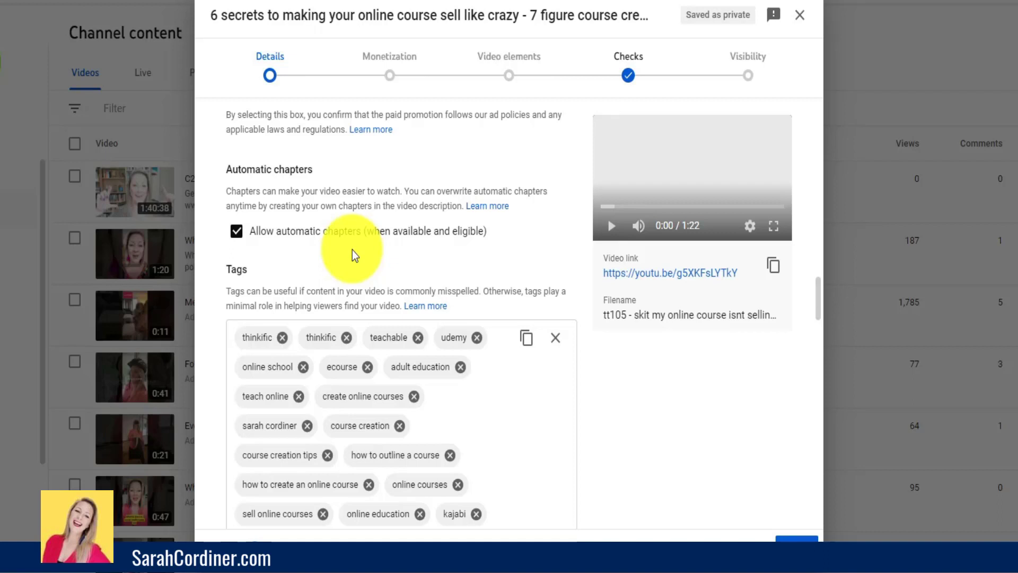
- Look through the list of tags assigned to the video
scroll(356, 257, "down", 3)
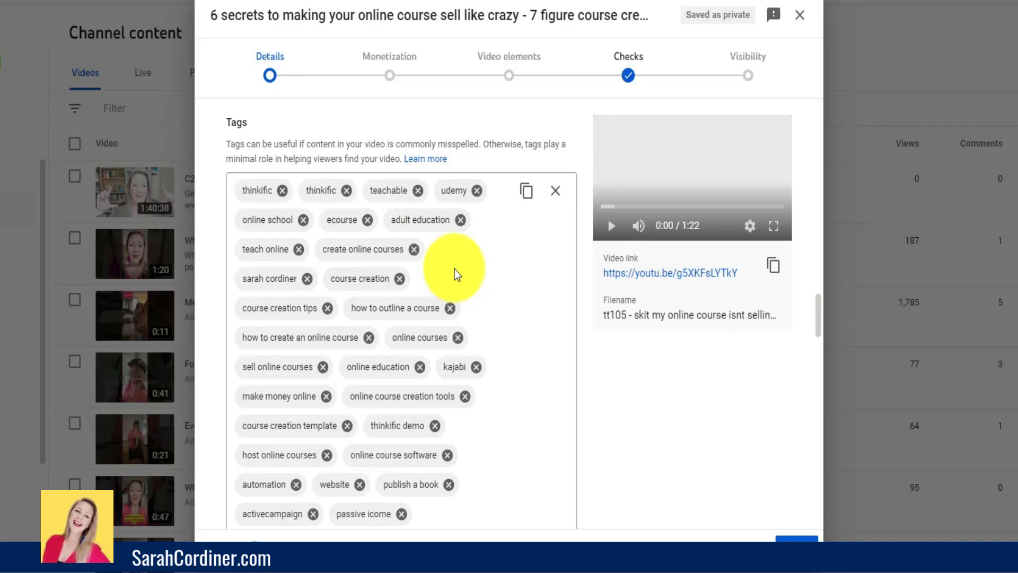
scroll(505, 285, "down", 2)
scroll(505, 284, "up", 2)
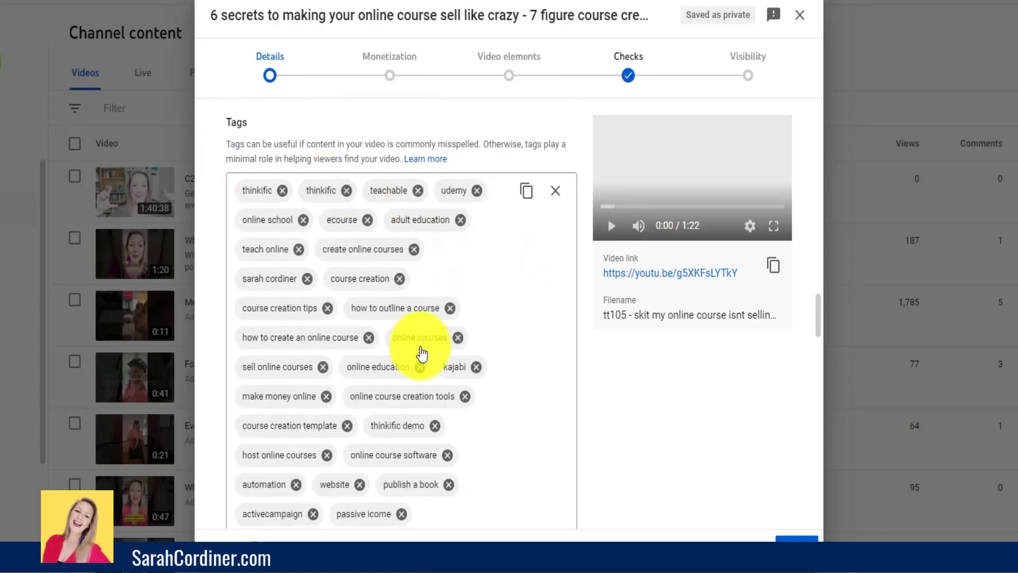
- Examine the assigned tags, the tag tools and the recommended tags with their keyword scores
scroll(462, 302, "down", 2)
scroll(455, 285, "up", 2)
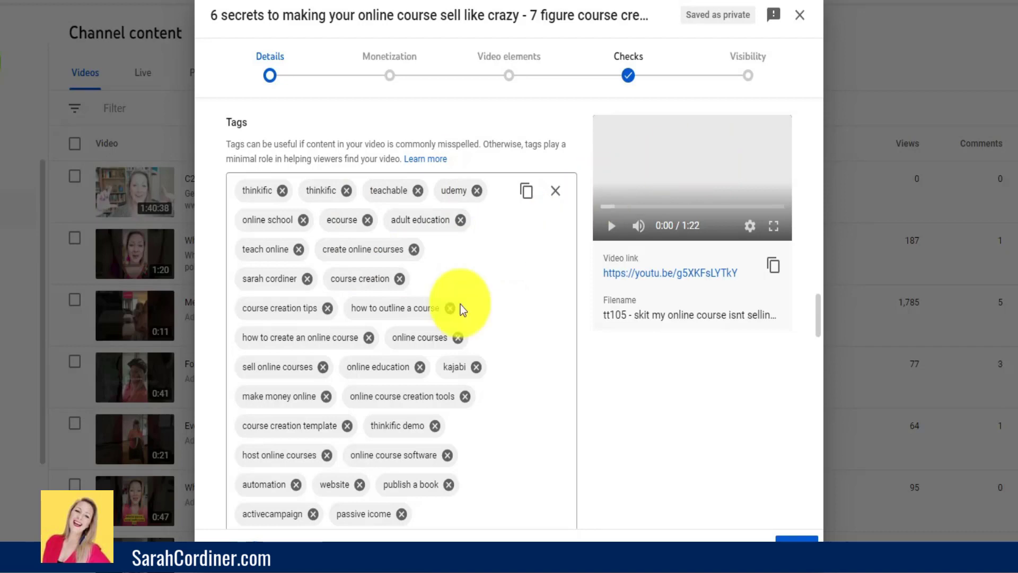
scroll(450, 306, "down", 3)
scroll(447, 151, "down", 4)
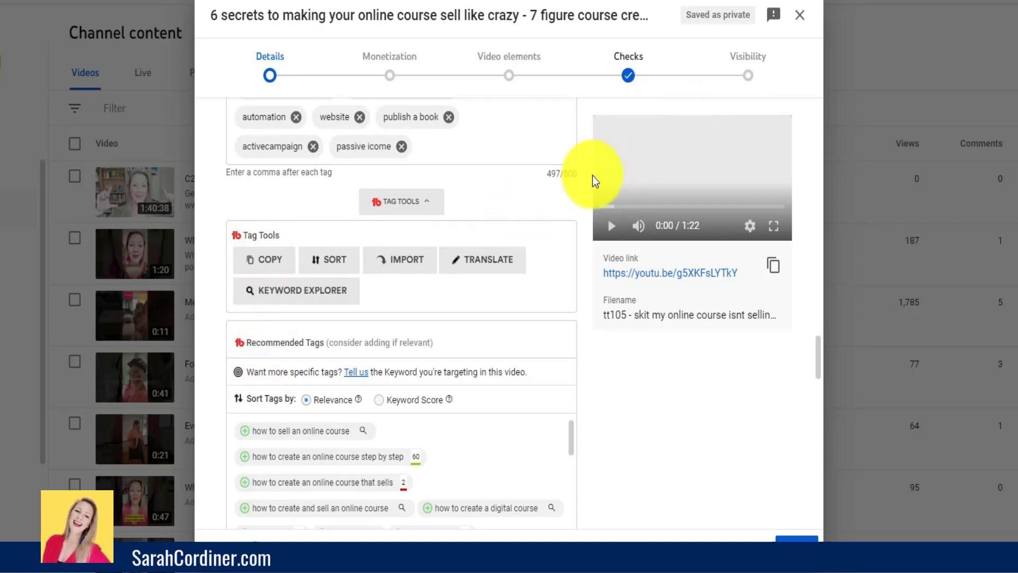
left_click(412, 271)
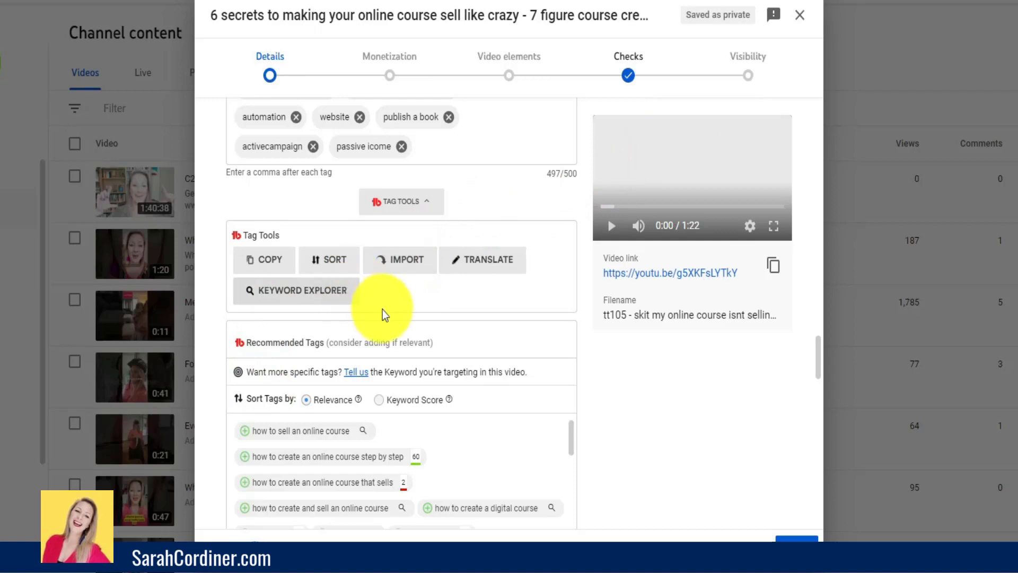
scroll(384, 309, "down", 2)
scroll(428, 316, "down", 4)
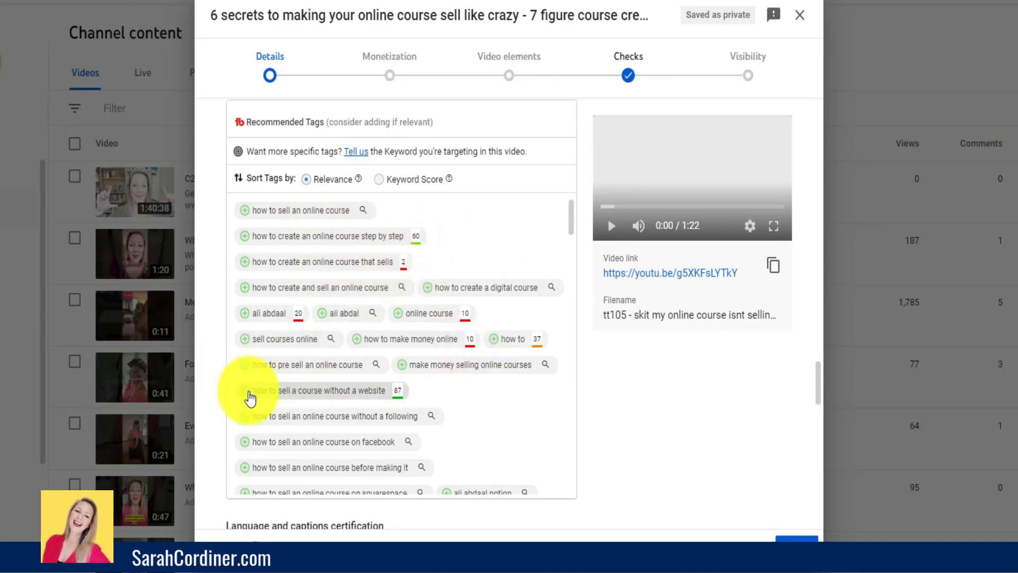
scroll(313, 318, "up", 9)
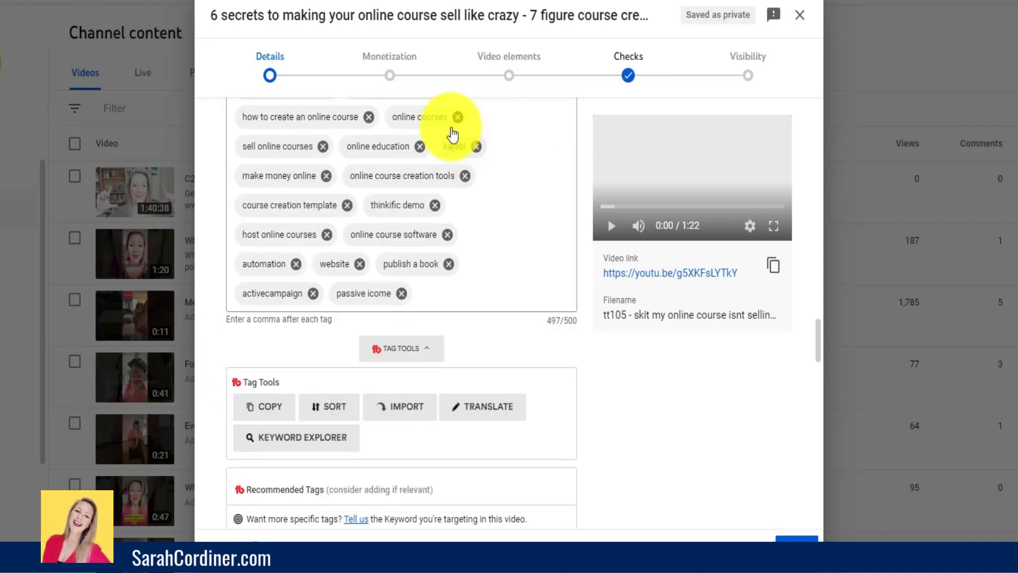
scroll(455, 276, "down", 10)
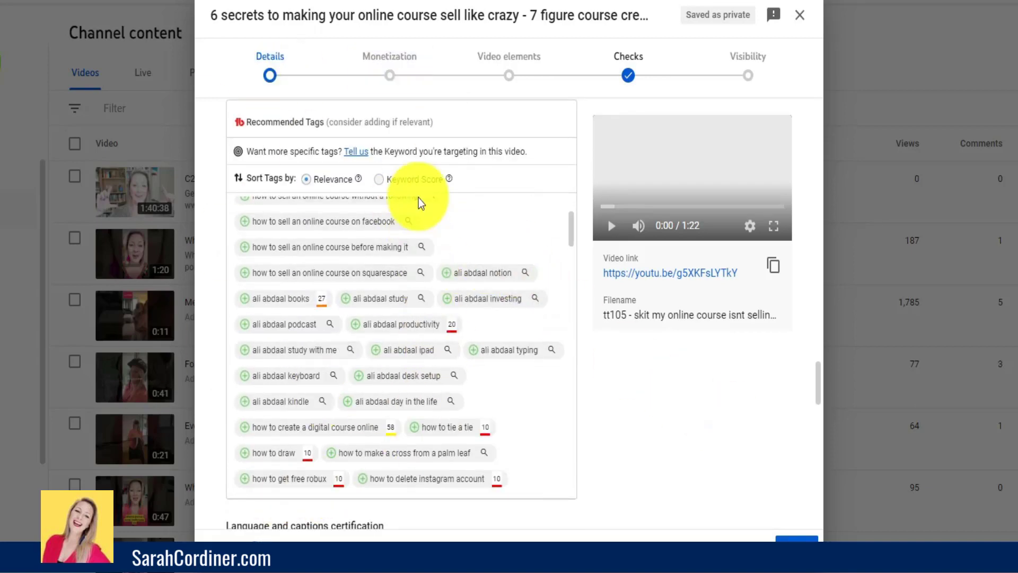
scroll(504, 375, "down", 4)
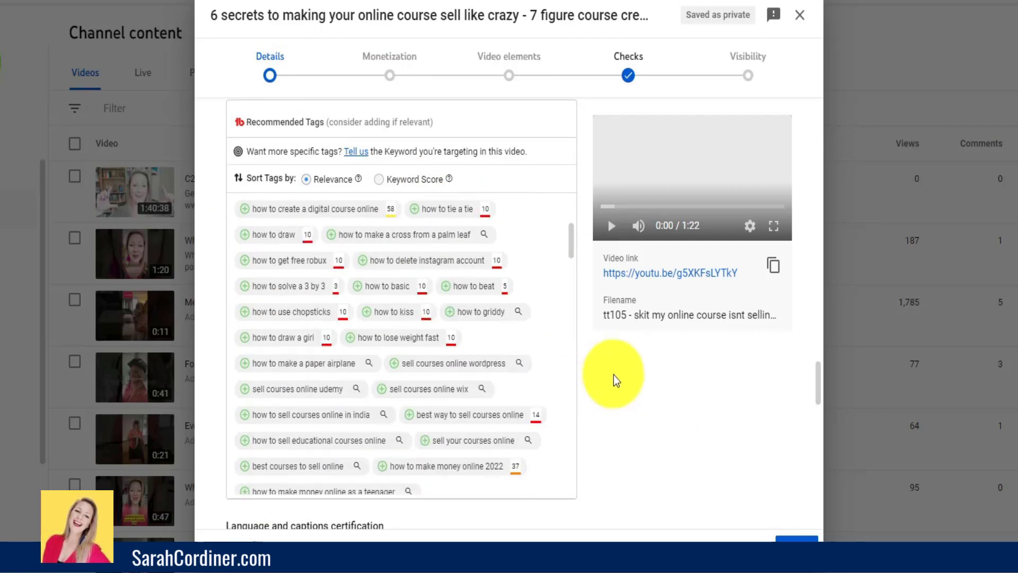
- Review the language, recording date and location settings, and view the available license types without choosing a different one
scroll(622, 393, "down", 2)
scroll(622, 393, "down", 7)
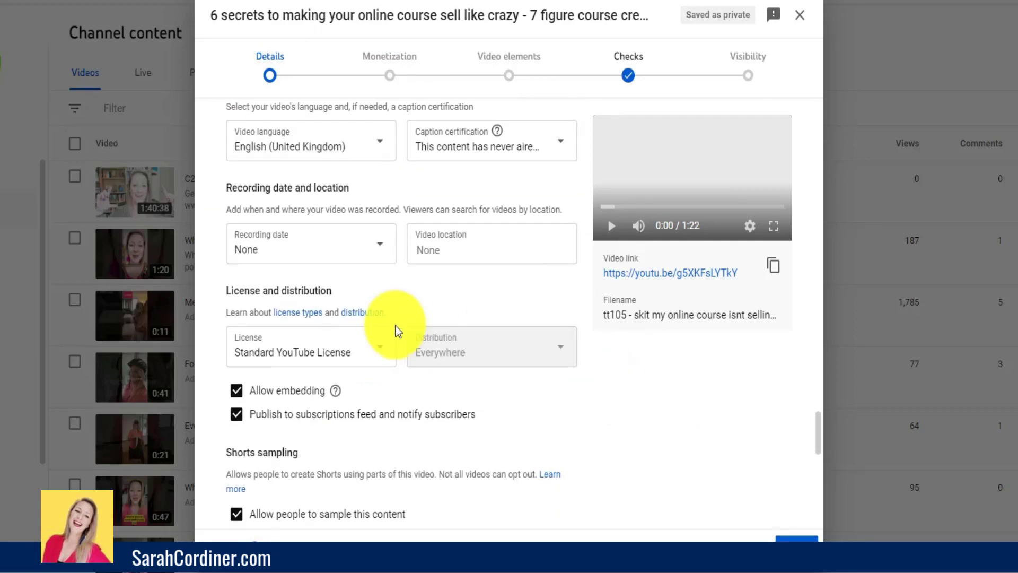
left_click(643, 44)
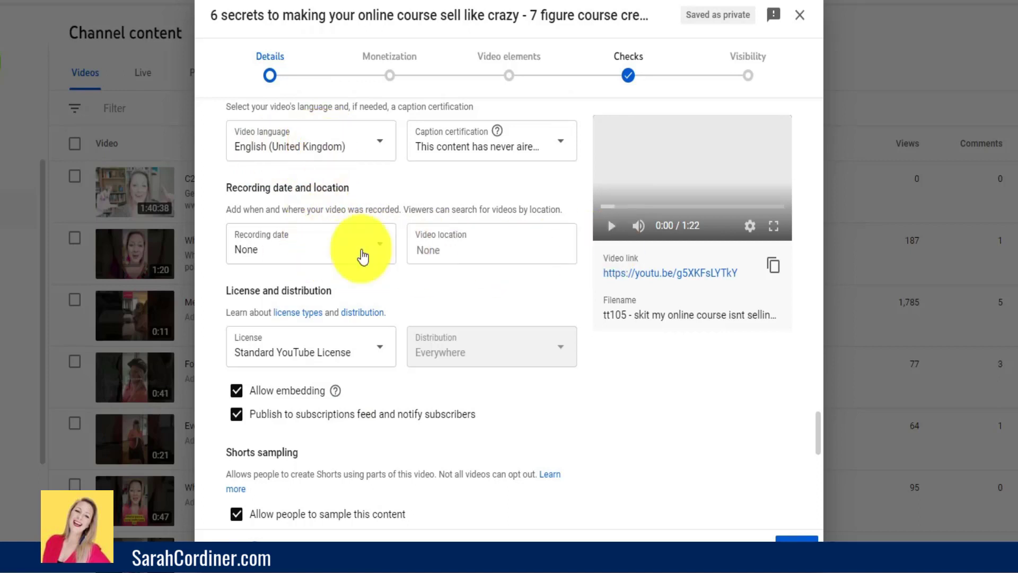
scroll(334, 249, "down", 3)
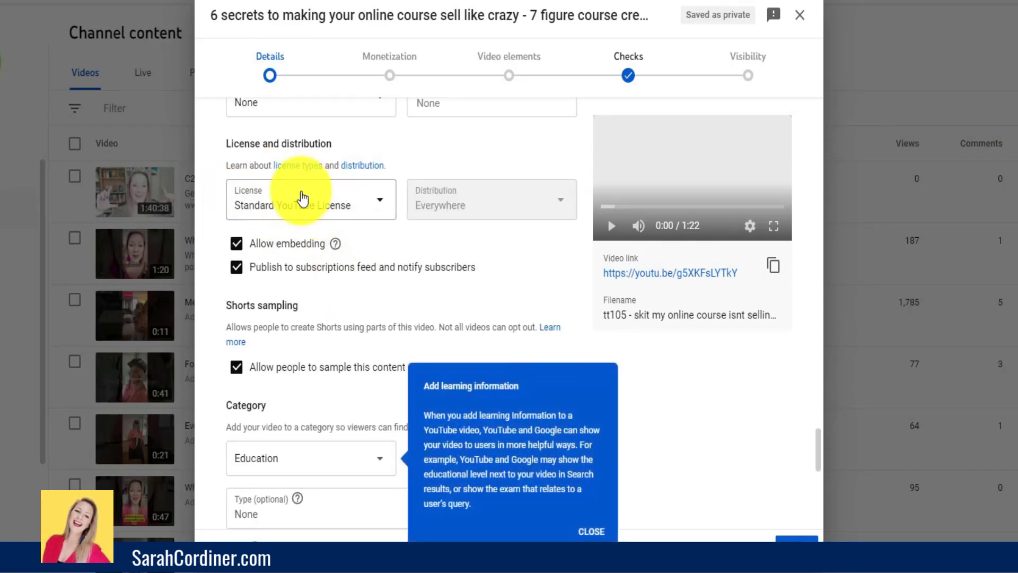
left_click(374, 205)
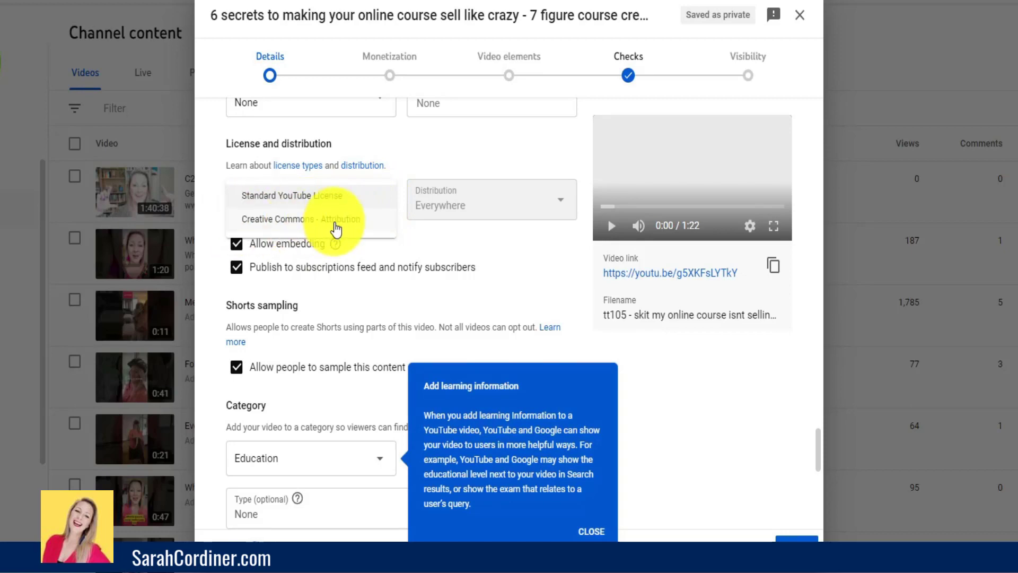
left_click(451, 167)
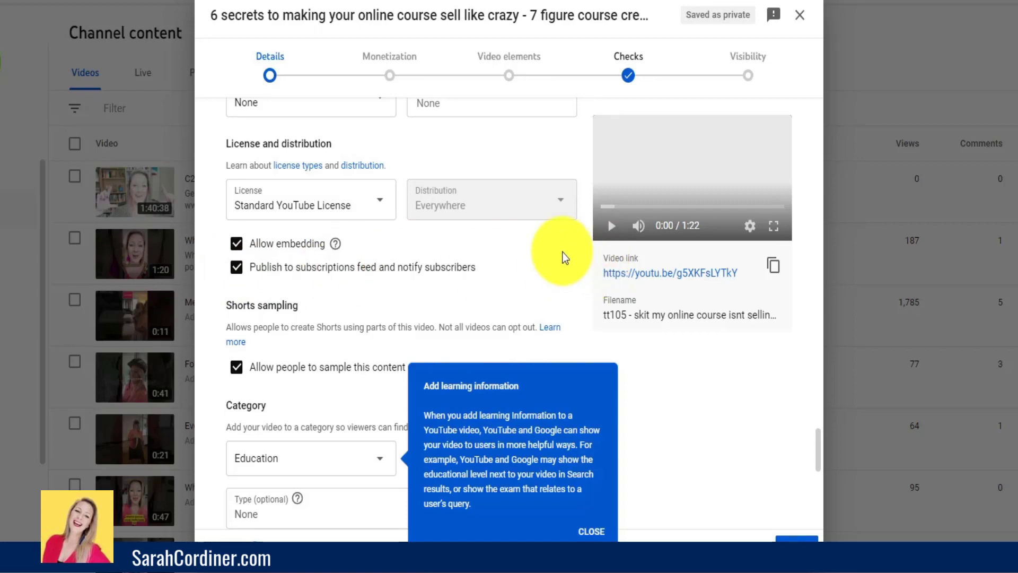
- Dismiss the learning information tip and review the subscriber notification, Shorts sampling, category, education type and comment settings
scroll(562, 255, "down", 1)
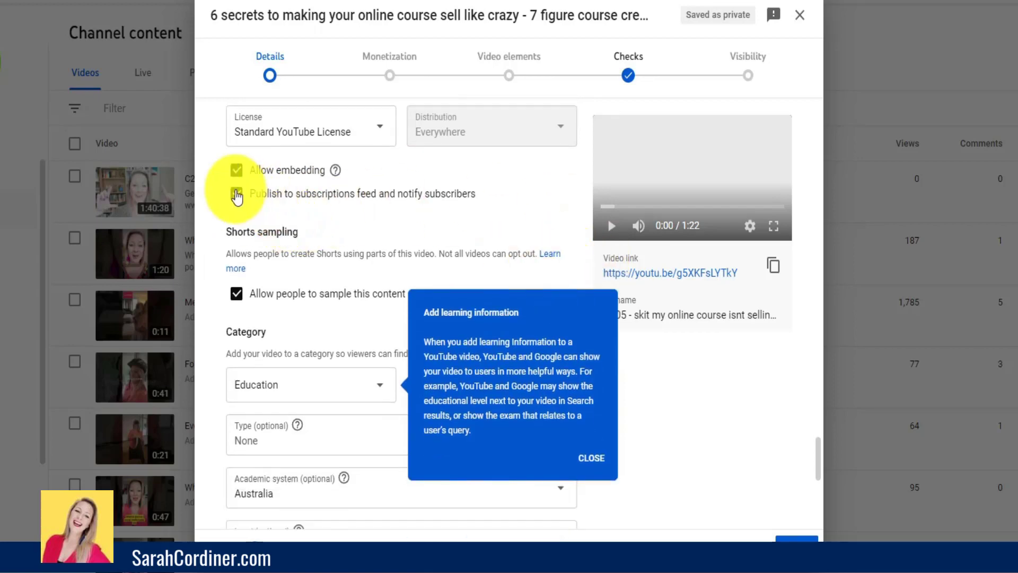
left_click(590, 459)
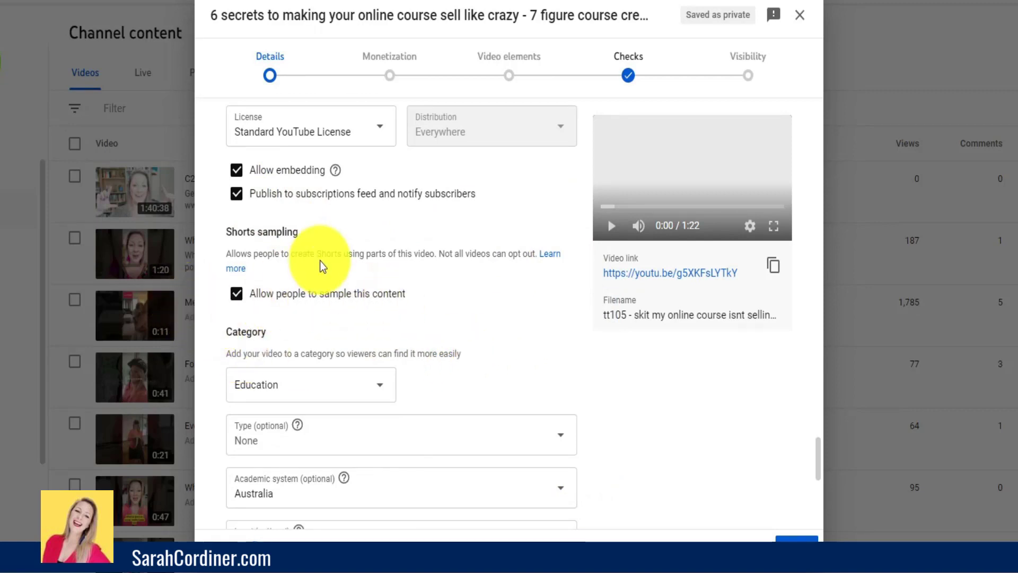
scroll(557, 239, "down", 3)
scroll(556, 239, "down", 1)
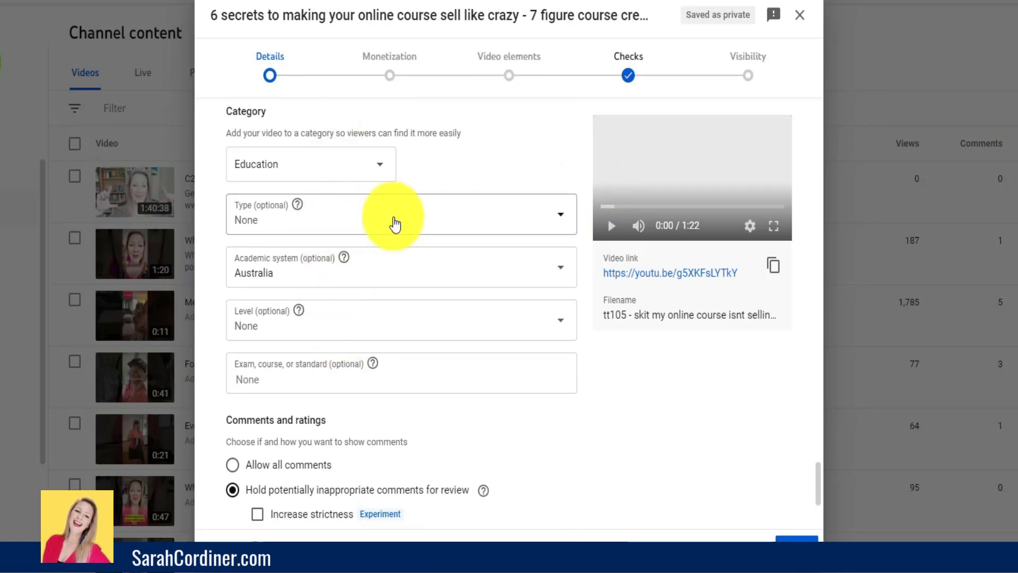
left_click(508, 212)
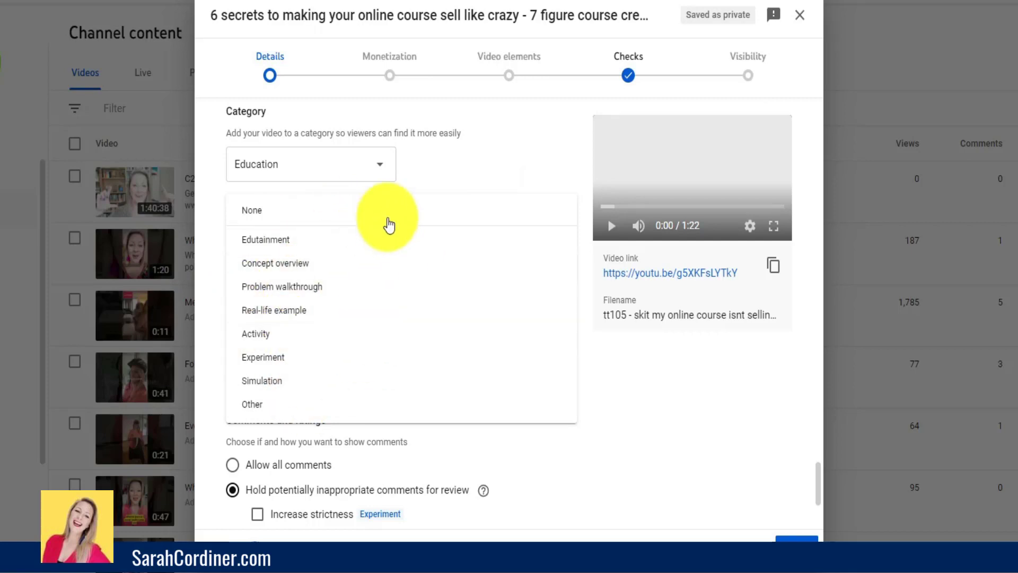
left_click(480, 183)
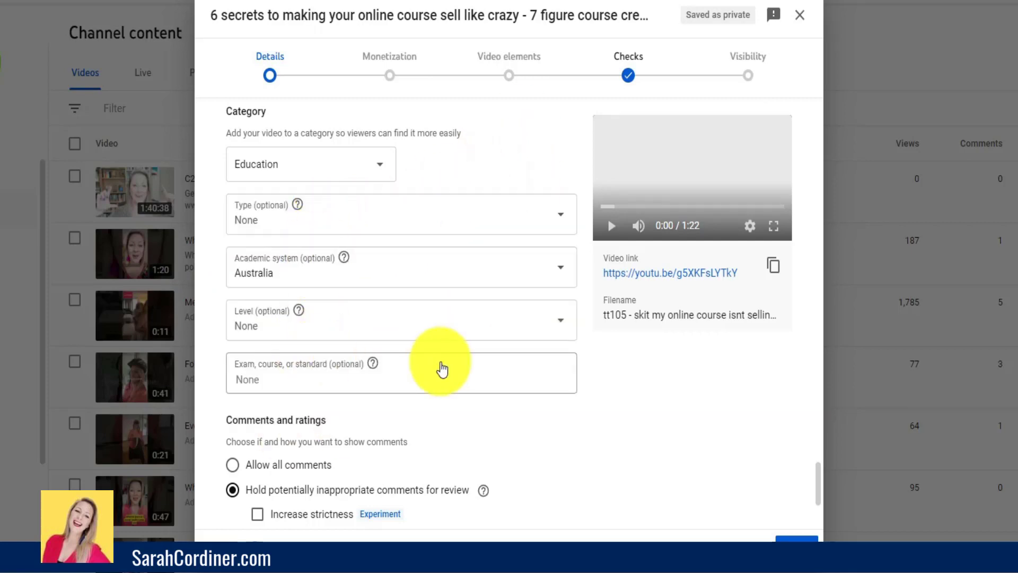
scroll(442, 369, "down", 3)
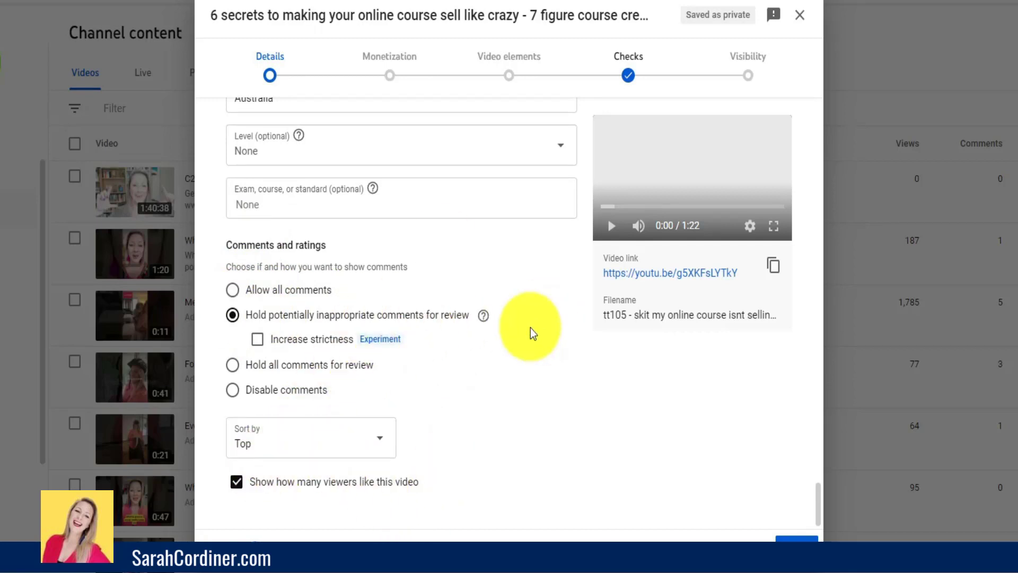
scroll(519, 272, "up", 4)
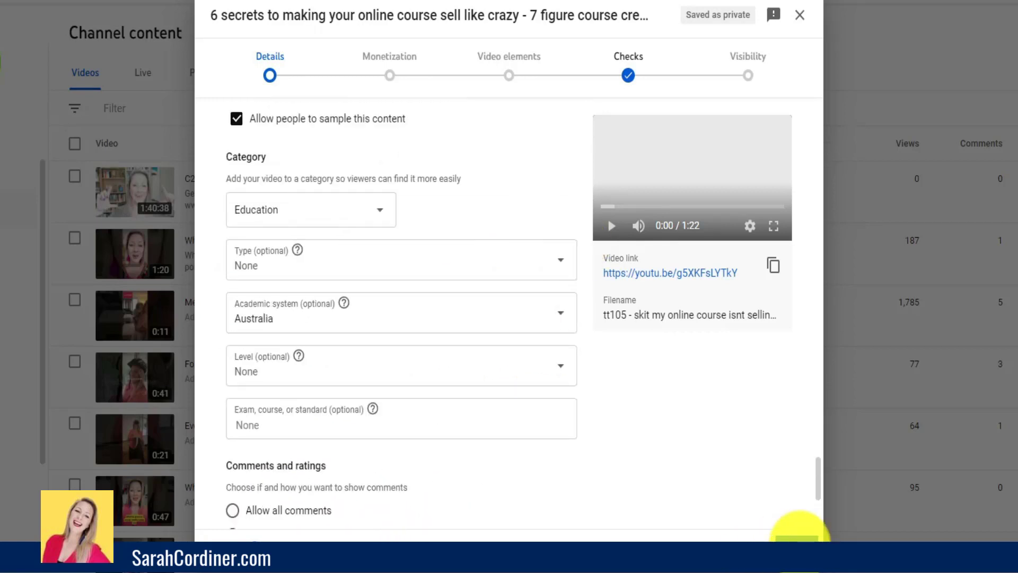
- Proceed to the video's monetization settings and turn monetization on
left_click(776, 533)
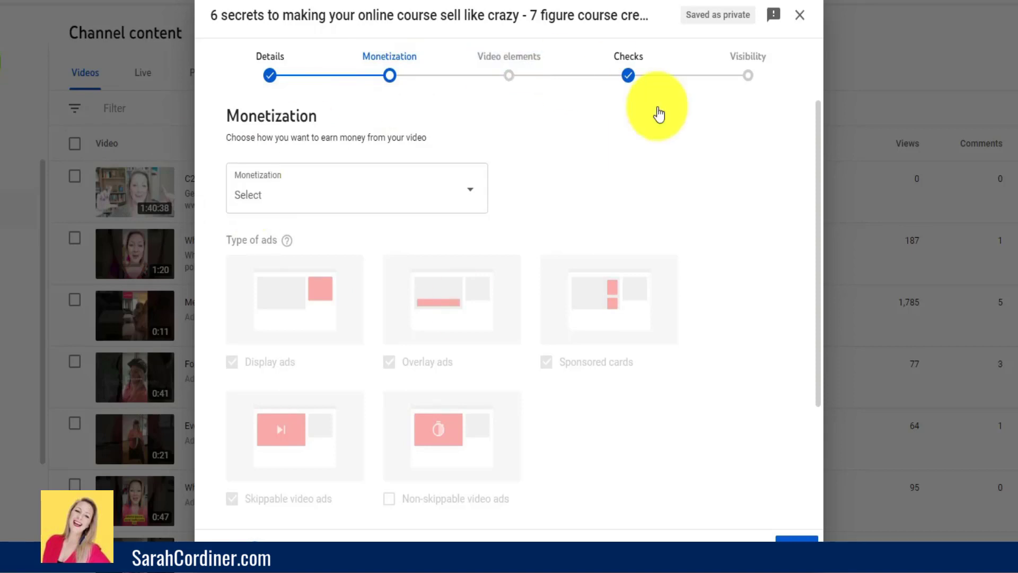
scroll(473, 133, "down", 1)
scroll(472, 132, "up", 1)
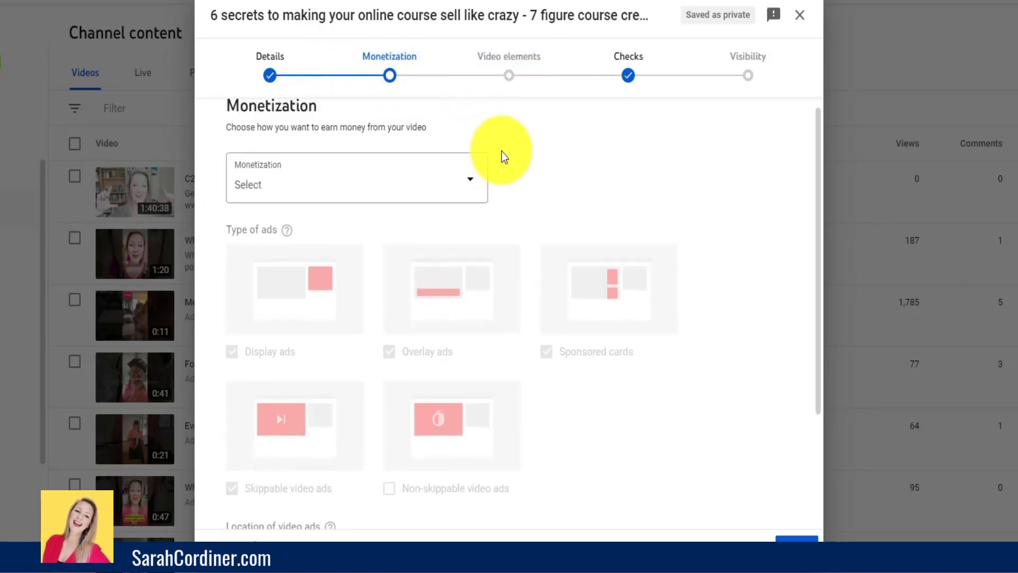
left_click(468, 195)
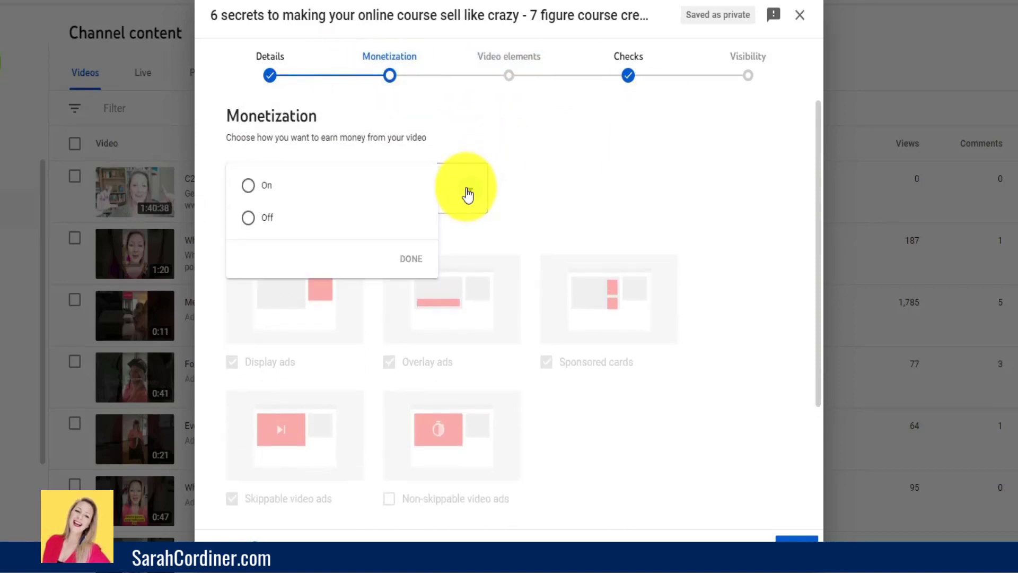
left_click(247, 187)
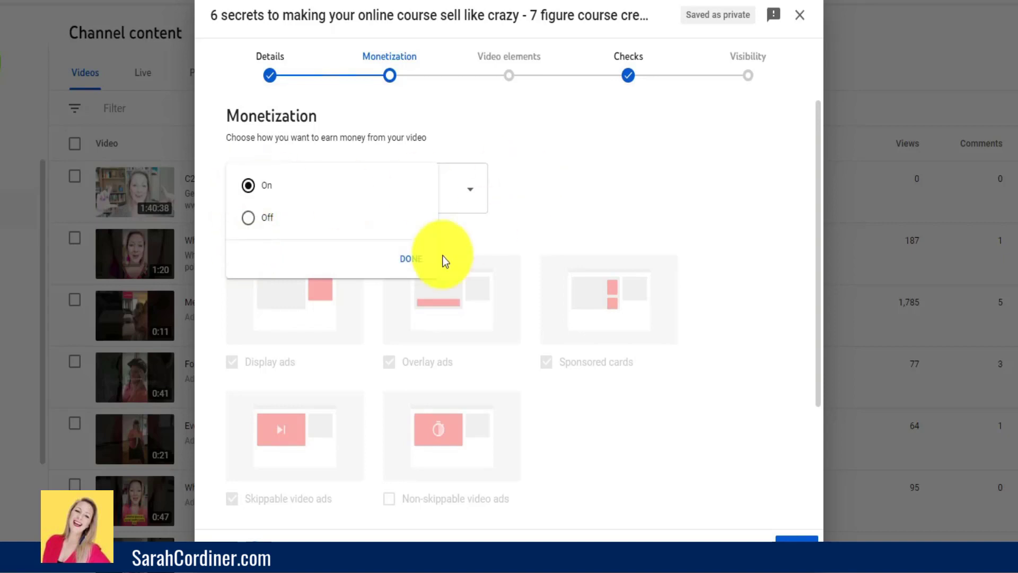
left_click(412, 260)
- Exclude overlay ads and sponsored cards from the ad types, leaving skippable video ads enabled
scroll(400, 241, "down", 3)
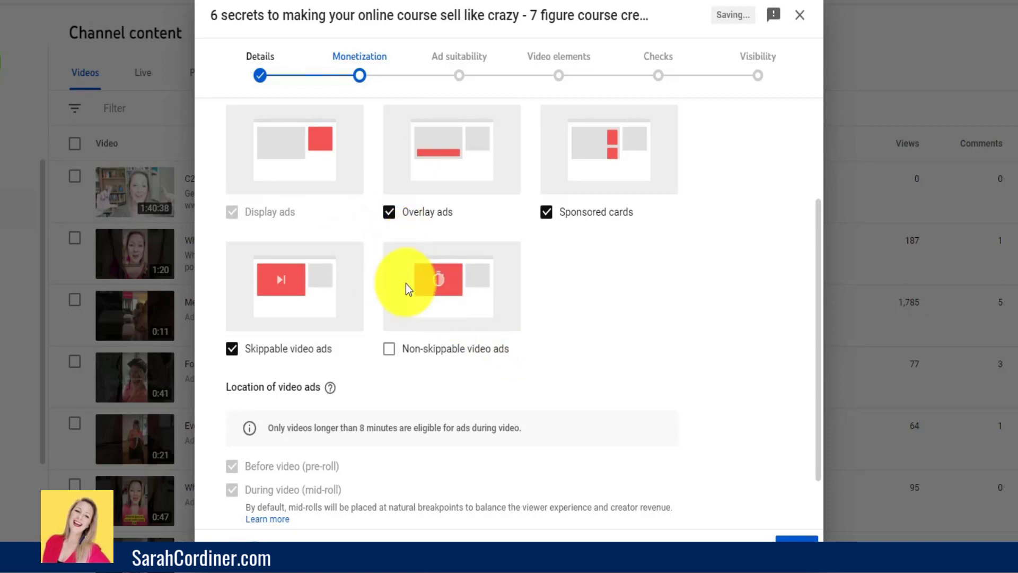
scroll(544, 289, "up", 1)
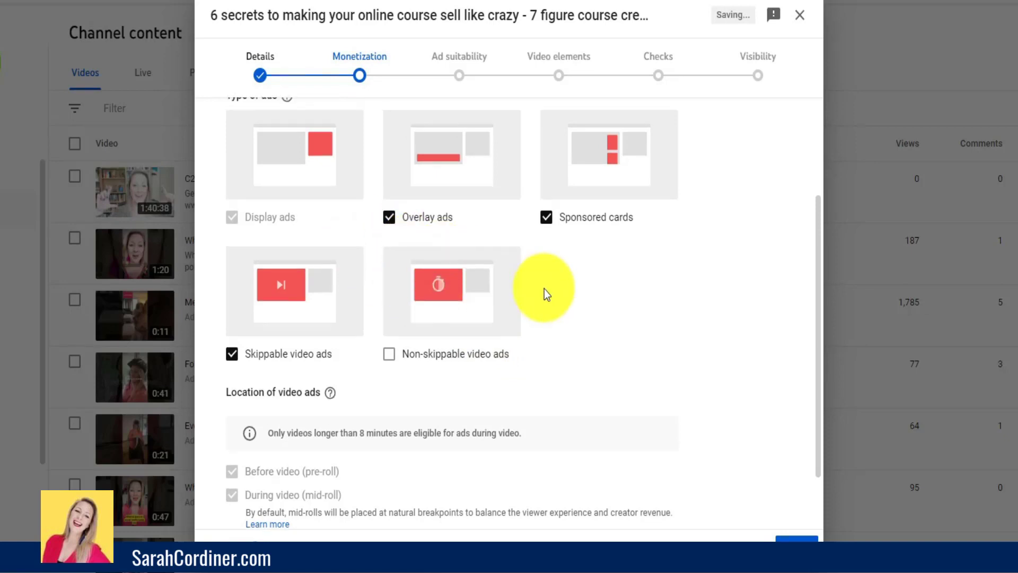
scroll(544, 289, "up", 1)
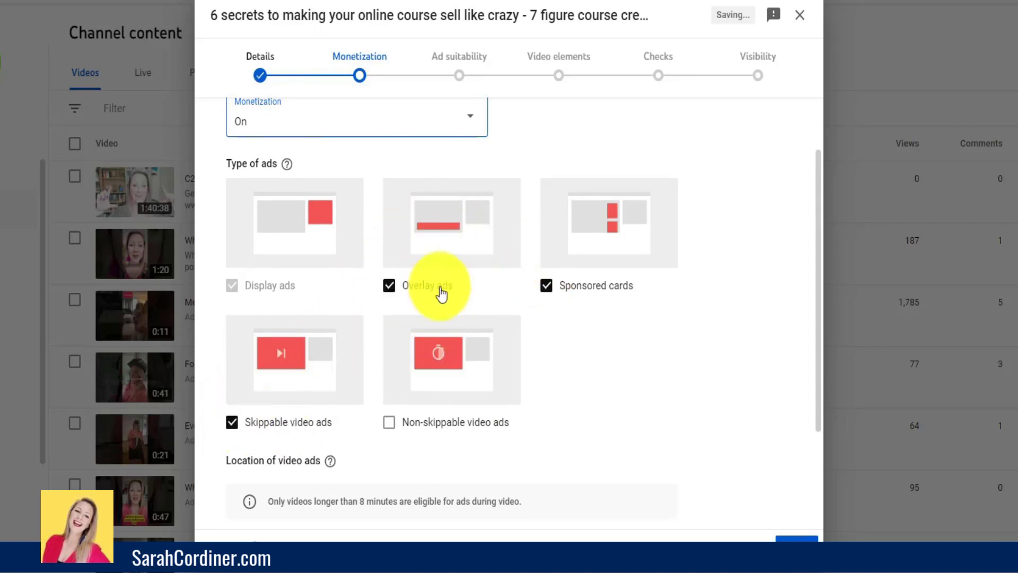
left_click(442, 289)
left_click(545, 286)
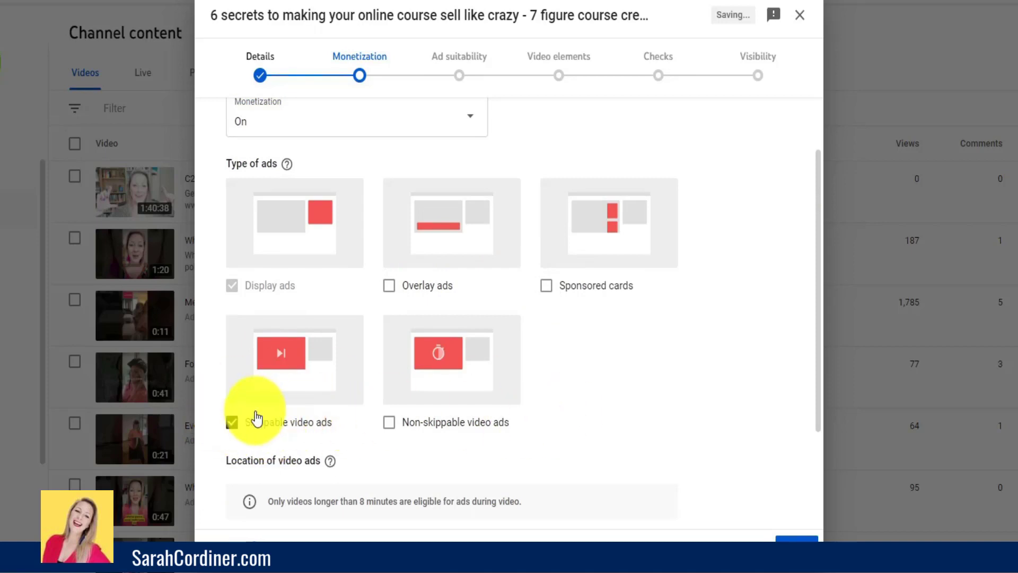
scroll(256, 418, "down", 3)
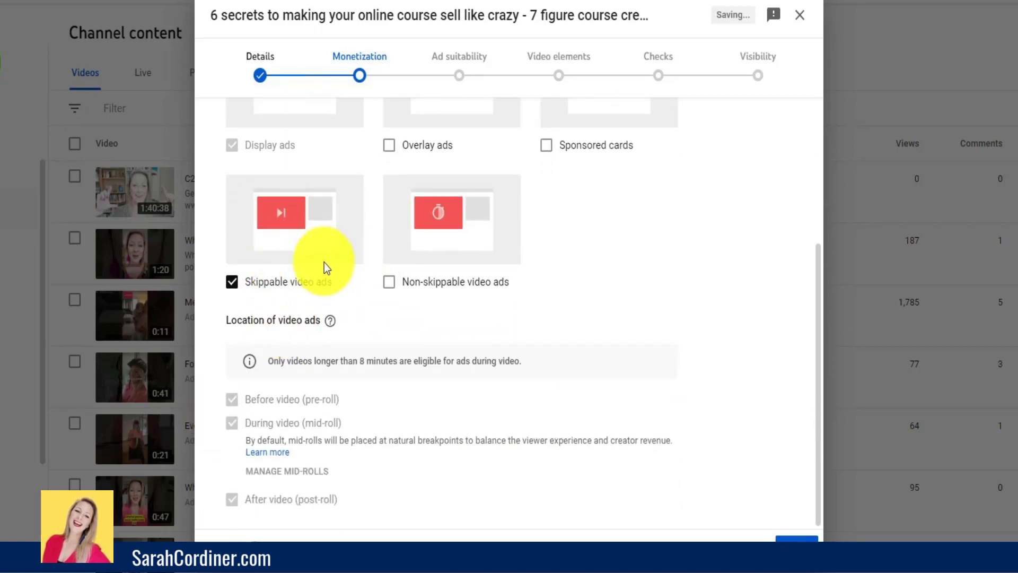
- Proceed to the ad suitability stage, review the sensitive content categories and declare "None of the above" for the video
left_click(797, 537)
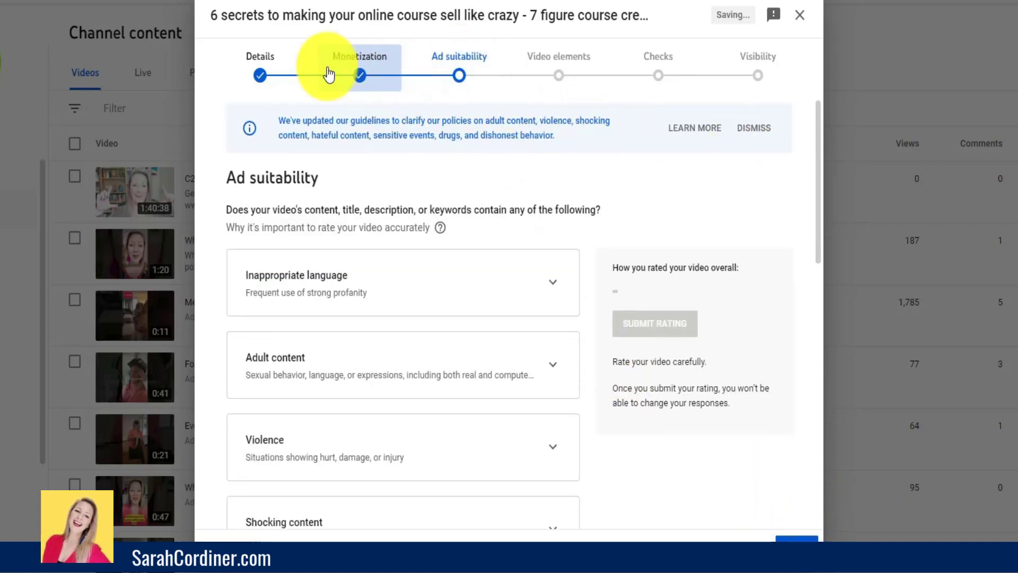
scroll(475, 237, "down", 2)
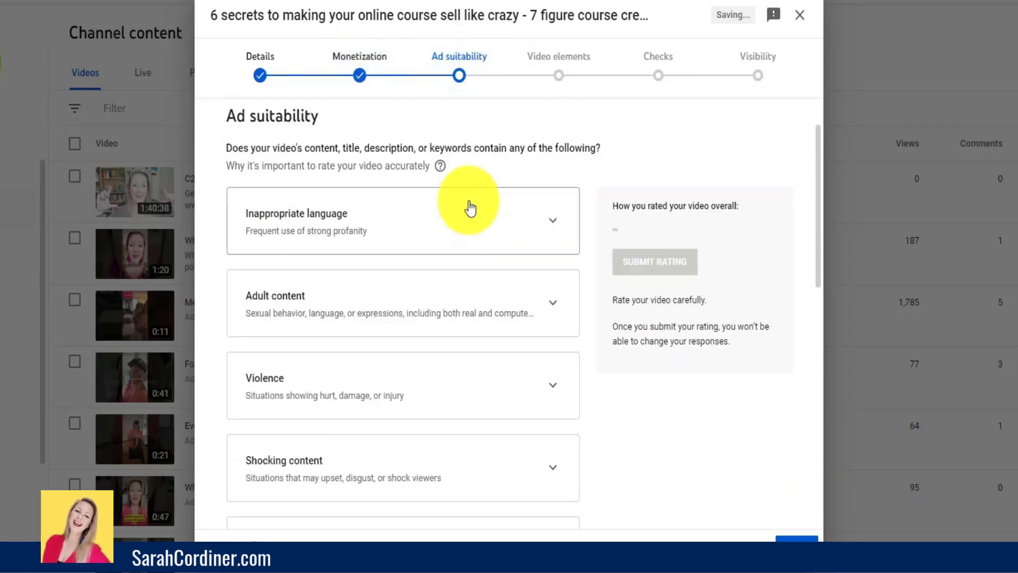
scroll(459, 425, "down", 5)
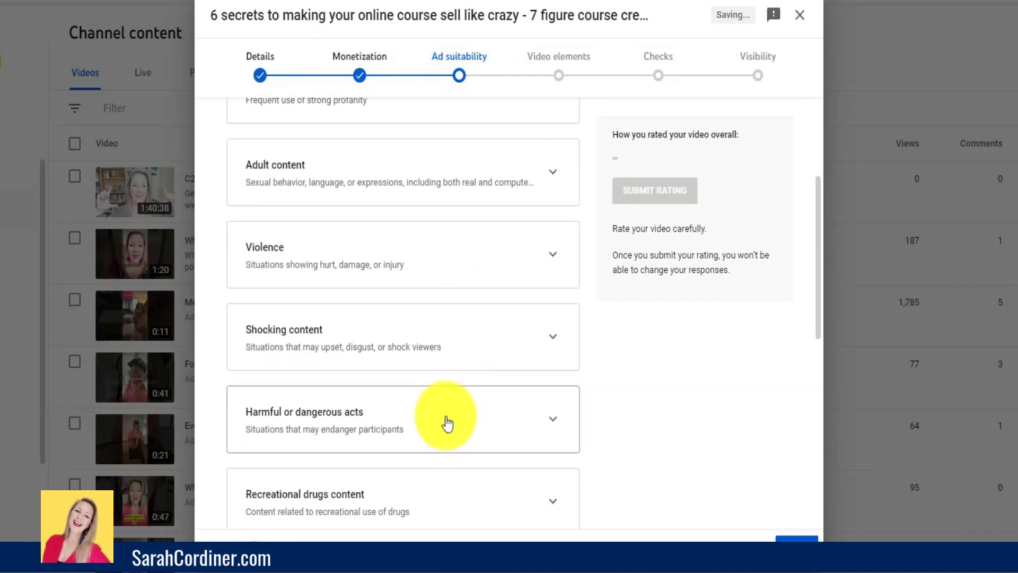
scroll(481, 292, "down", 3)
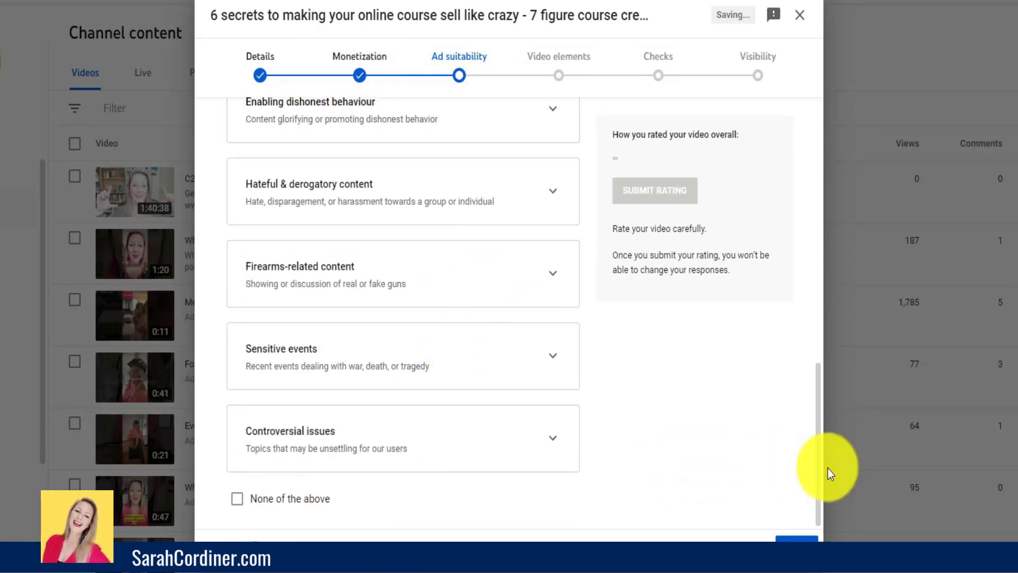
left_click(793, 535)
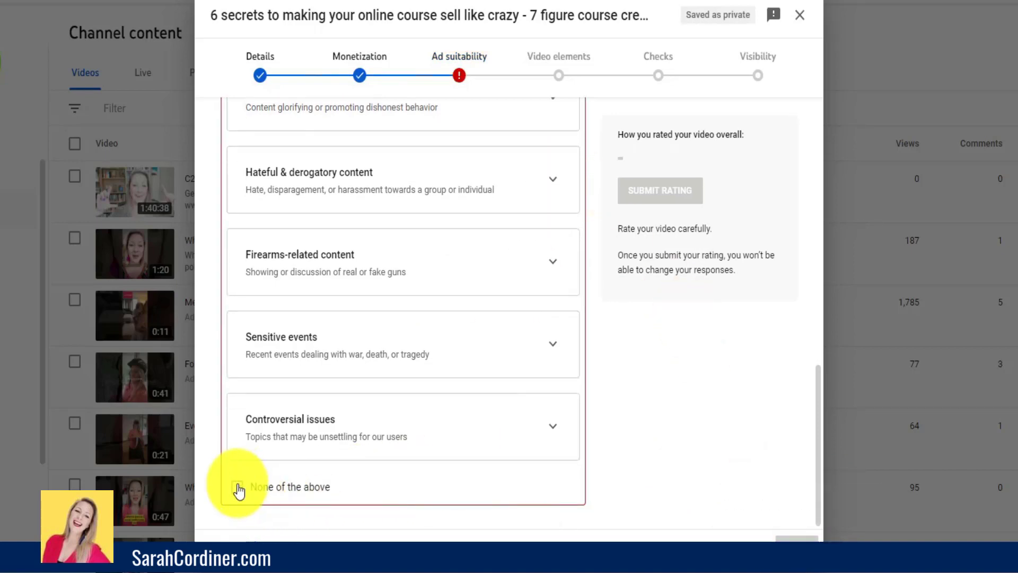
left_click(238, 485)
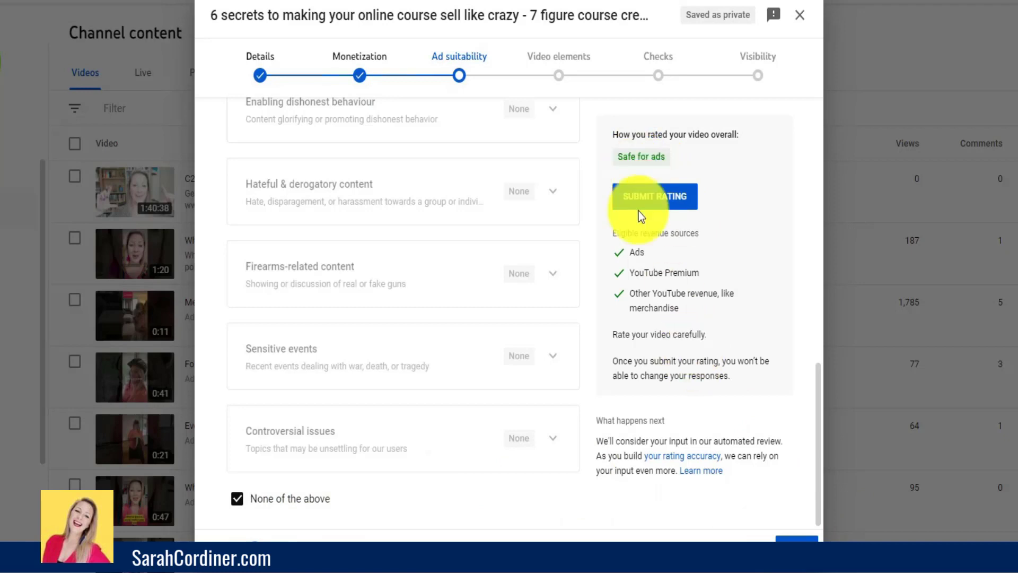
- Submit the ad suitability self-rating for the video
left_click(790, 535)
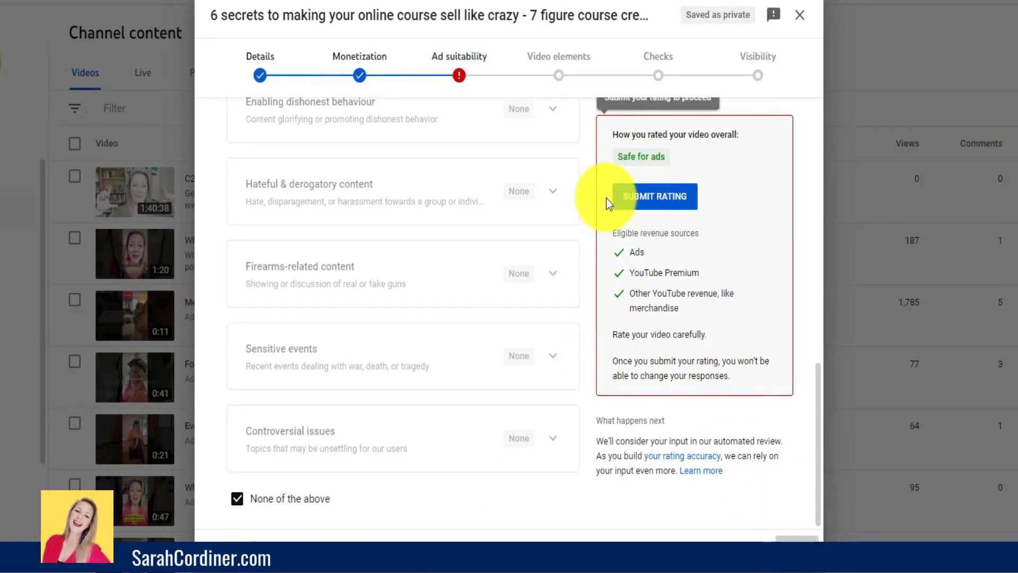
scroll(643, 180, "up", 3)
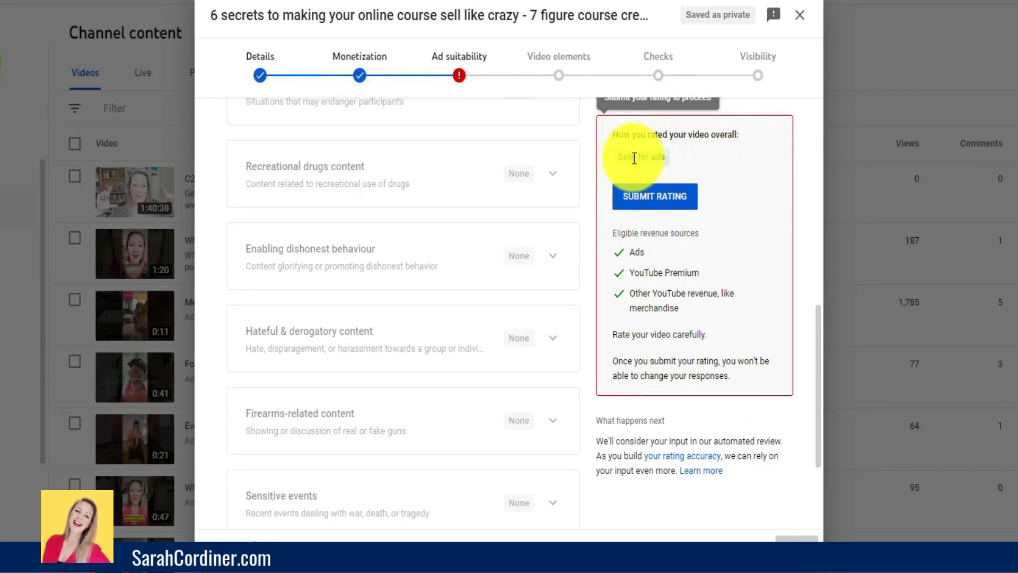
left_click(655, 200)
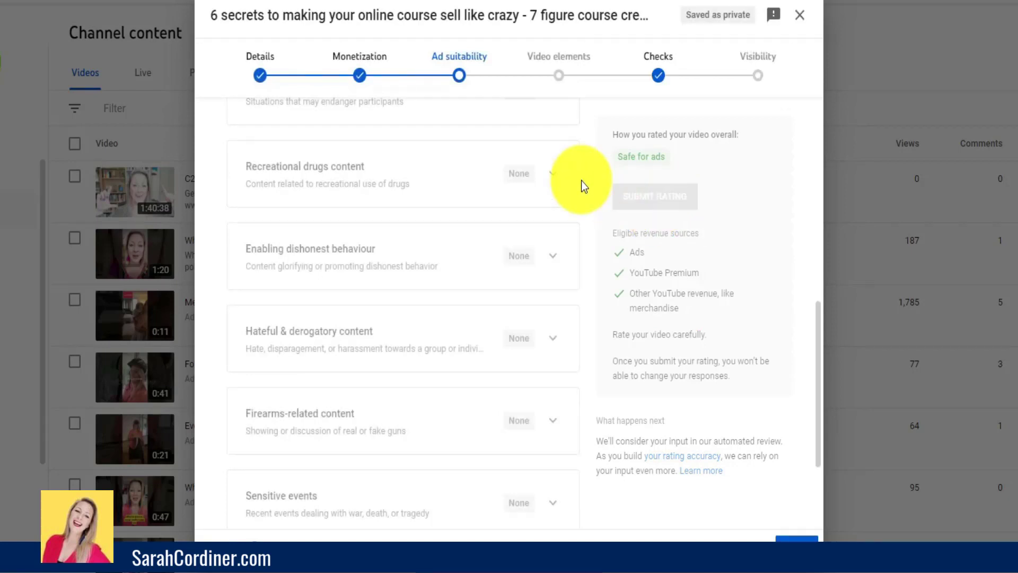
- Proceed through the video elements and checks stages to visibility without adding subtitles, an end screen or cards
scroll(635, 253, "down", 3)
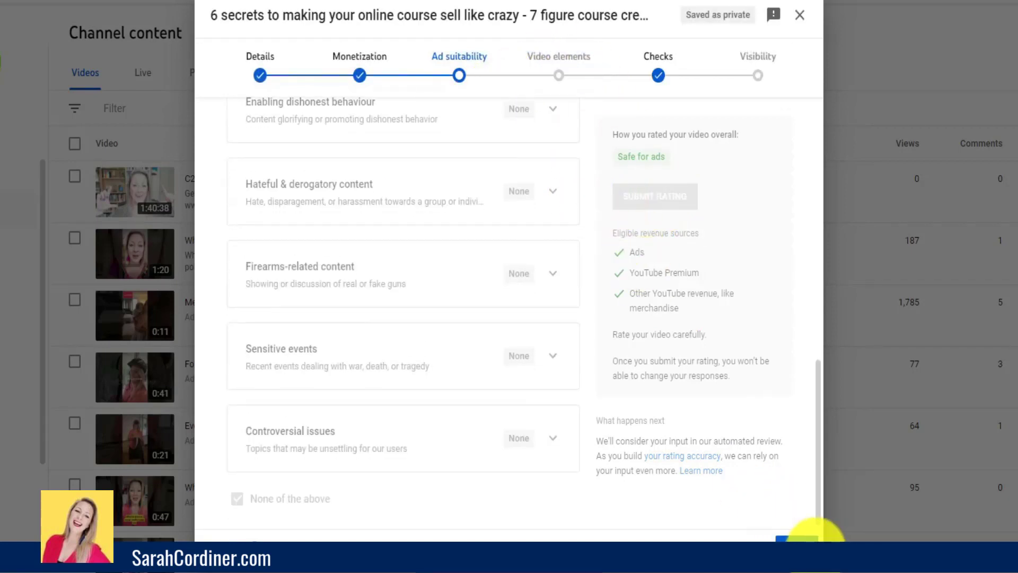
left_click(786, 536)
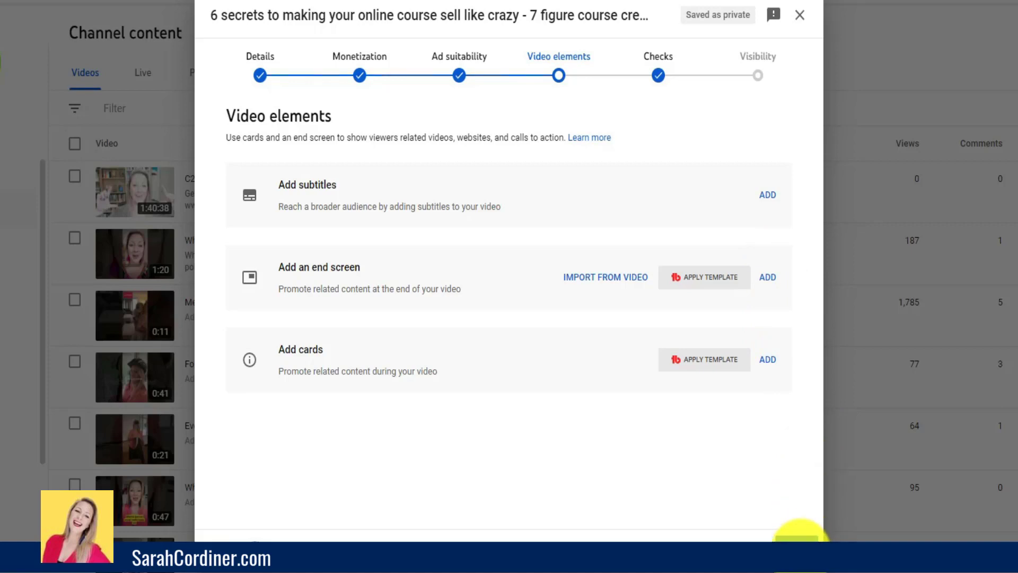
left_click(798, 538)
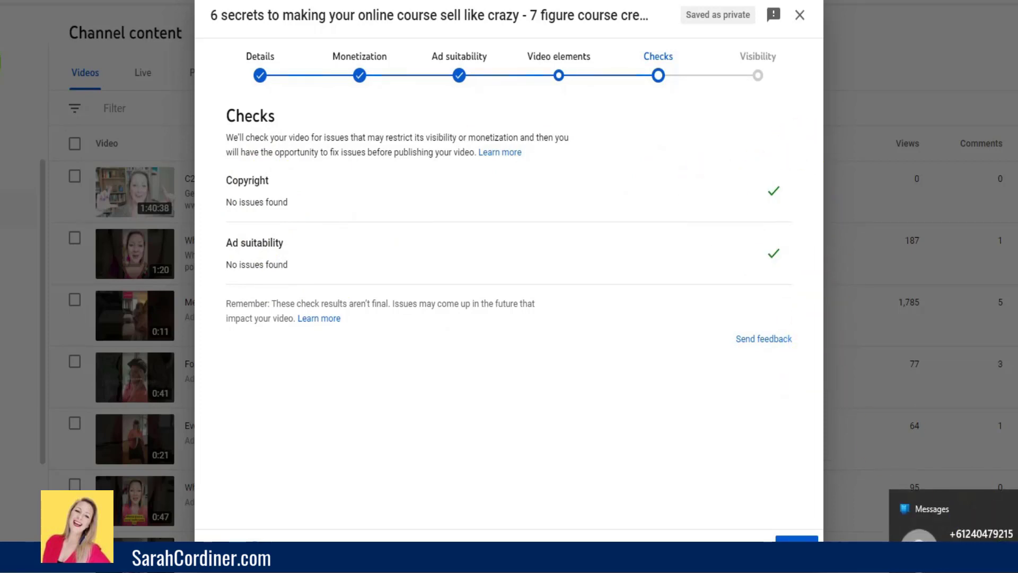
left_click(781, 526)
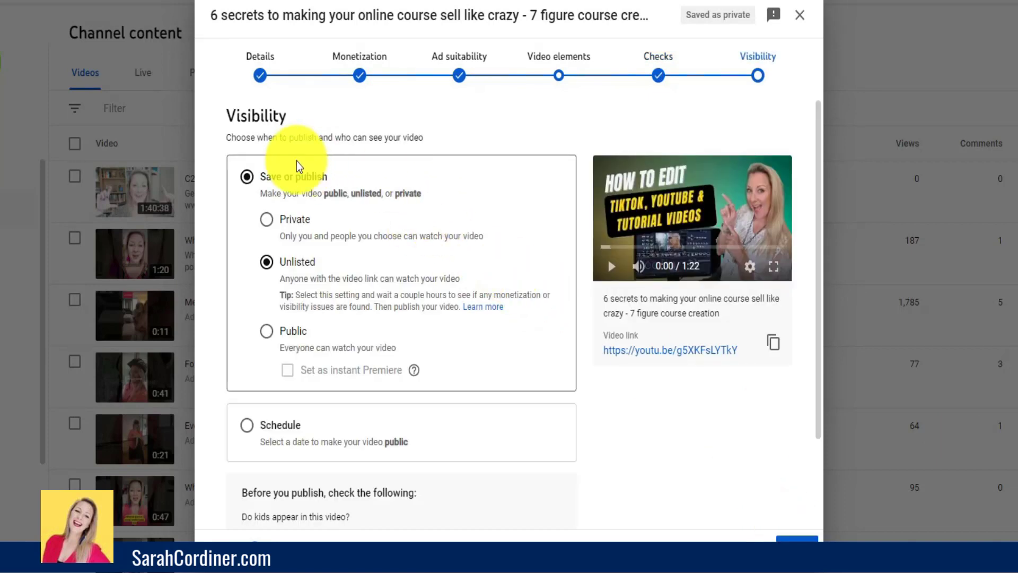
- Try the Private, Unlisted and Public visibility options for the video in turn
left_click(266, 219)
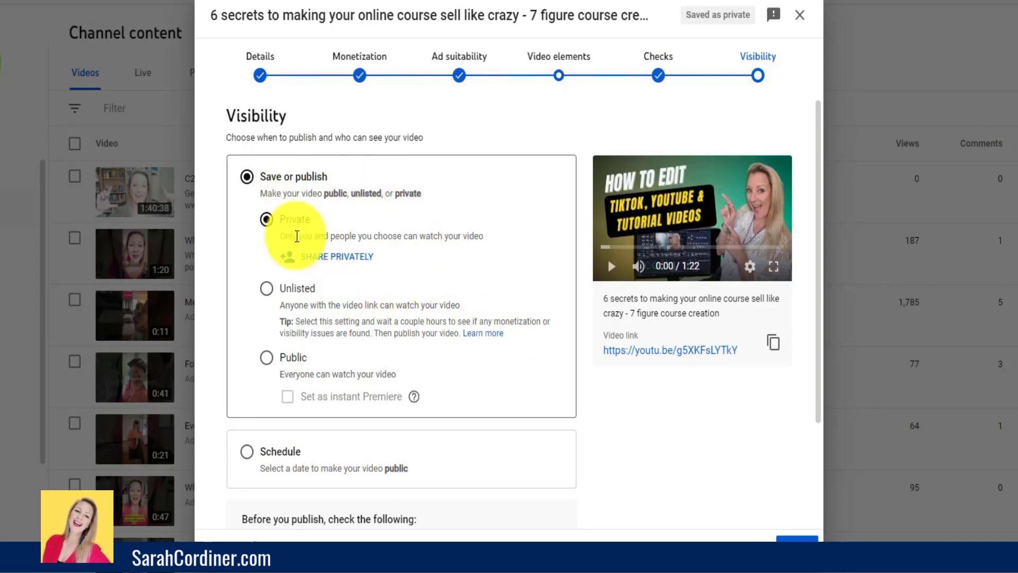
left_click(267, 289)
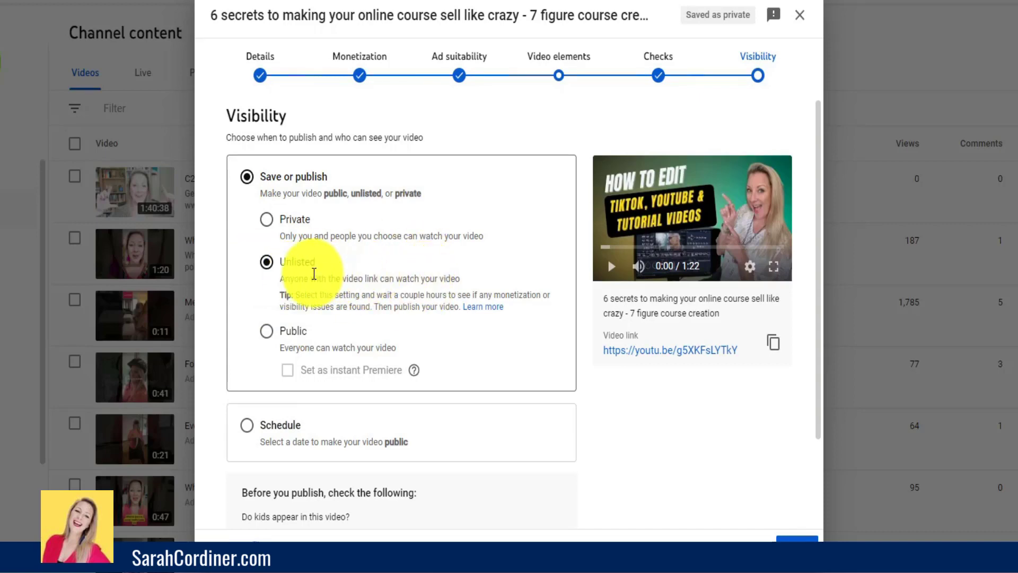
left_click(267, 331)
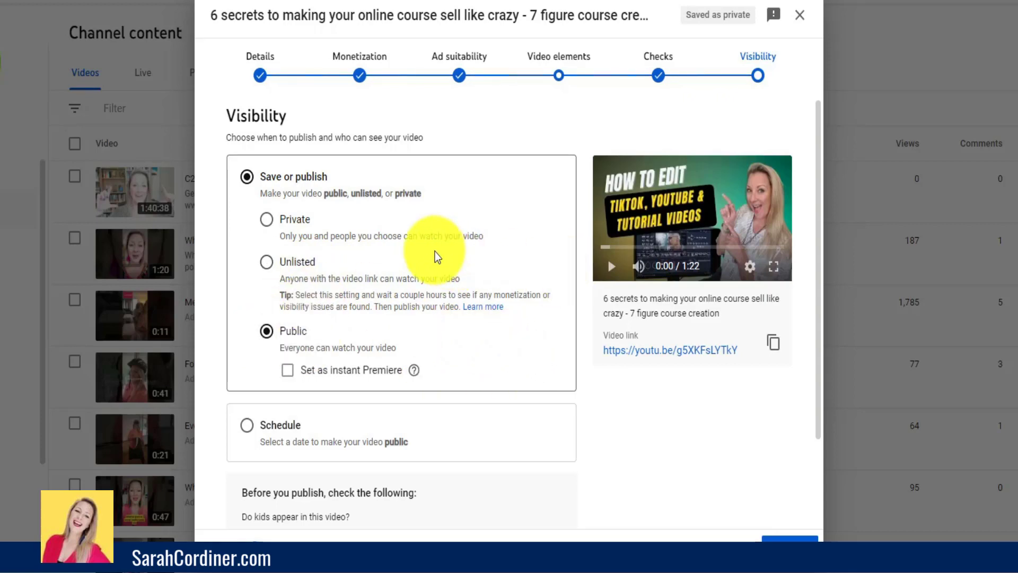
- Switch the visibility to Schedule and set the publication date to Apr 18, 2022
scroll(435, 252, "down", 1)
scroll(435, 256, "down", 2)
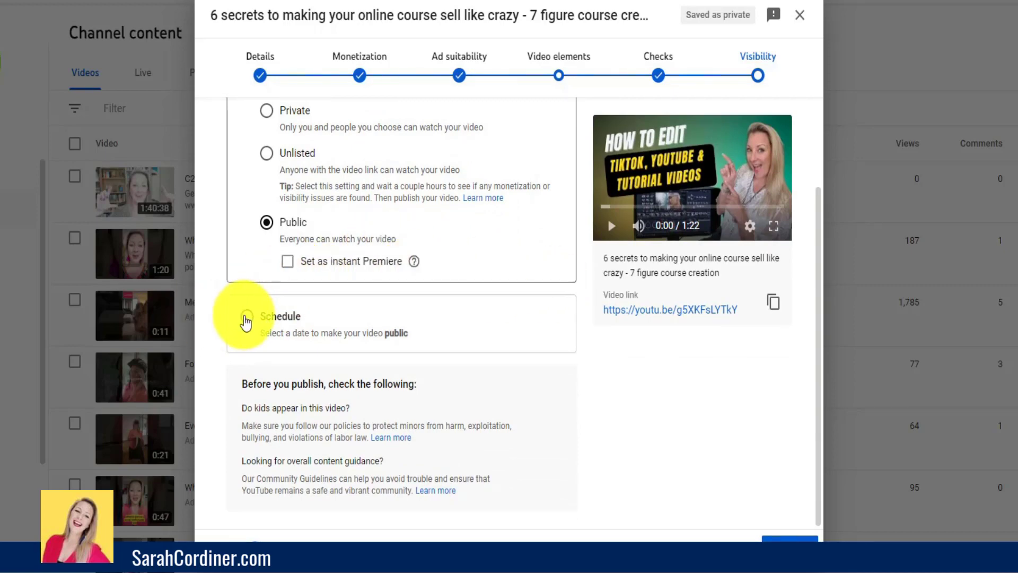
left_click(247, 318)
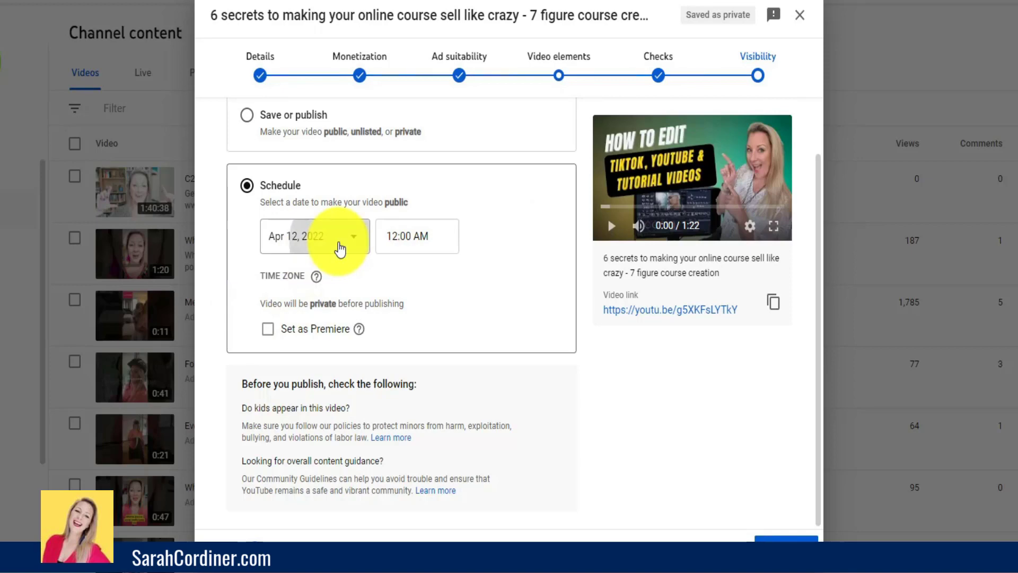
left_click(340, 248)
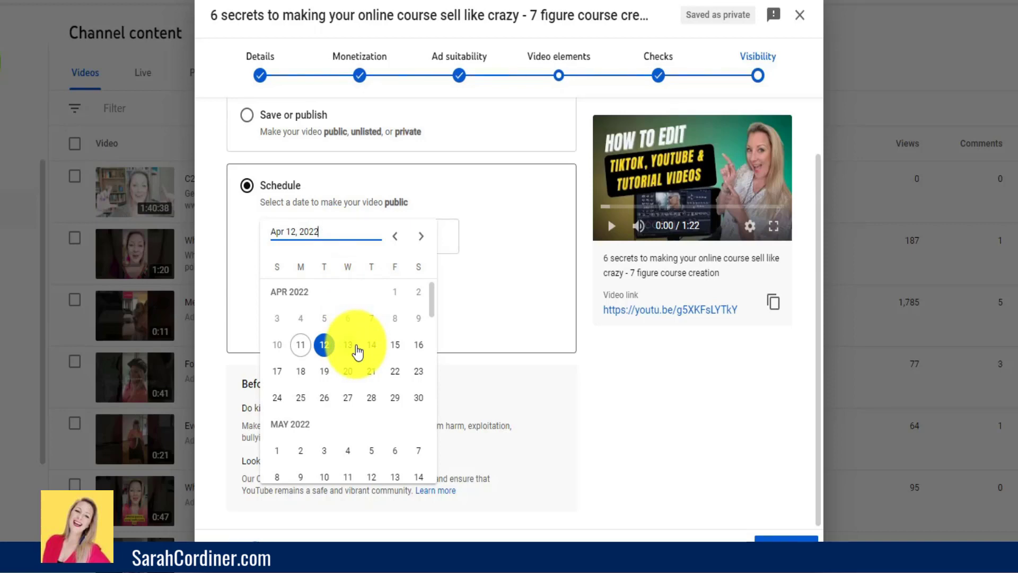
left_click(371, 347)
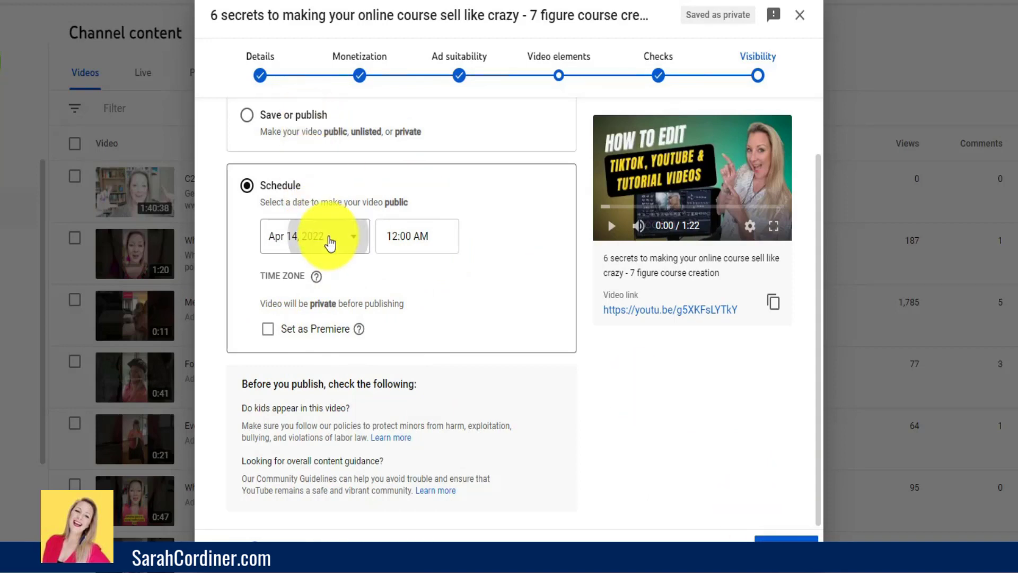
left_click(329, 240)
left_click(300, 372)
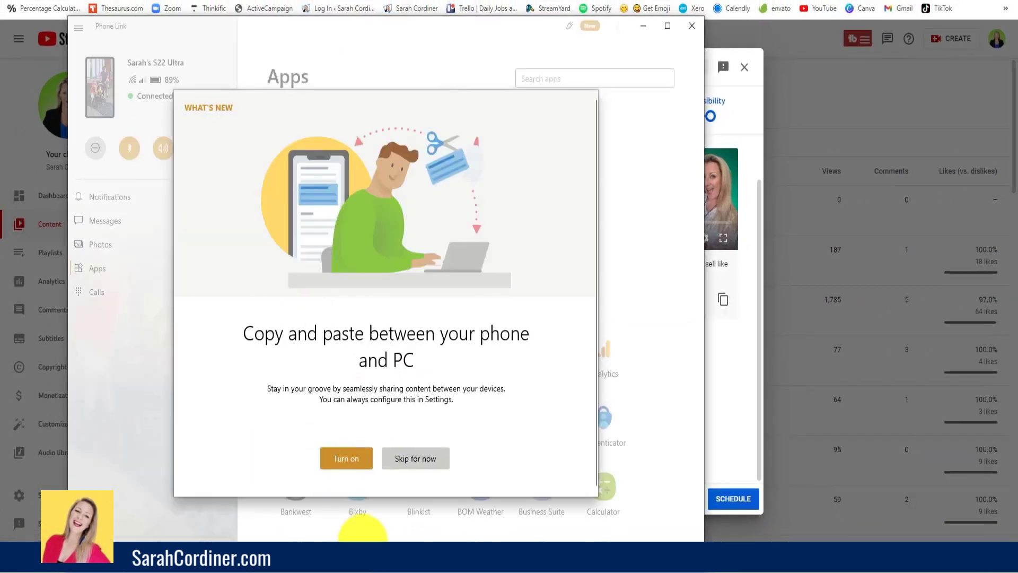
- In Phone Link, skip the copy-and-paste offer, open the phone screen and pause the clip playing there
left_click(403, 458)
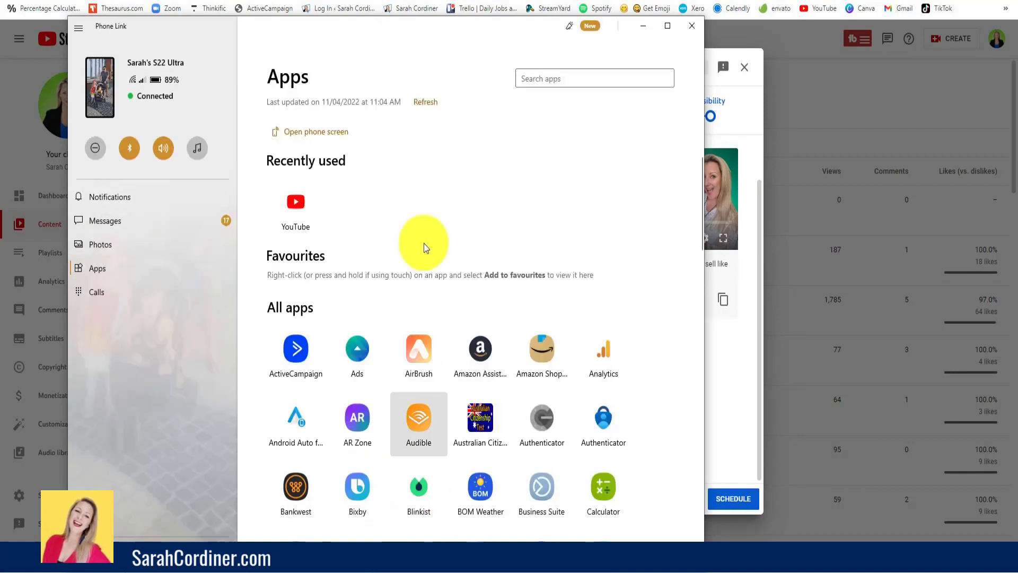
left_click(325, 133)
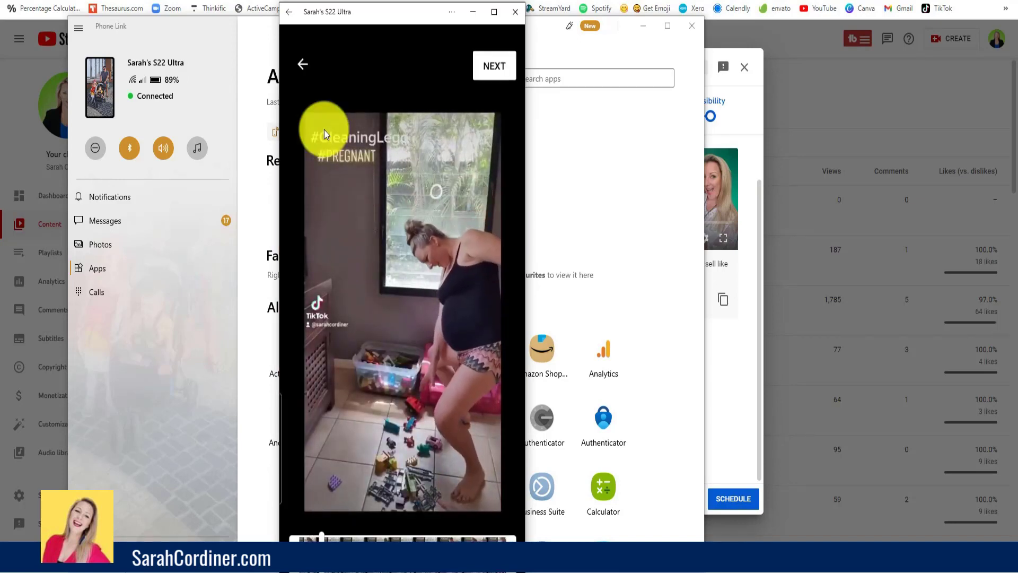
left_click(325, 132)
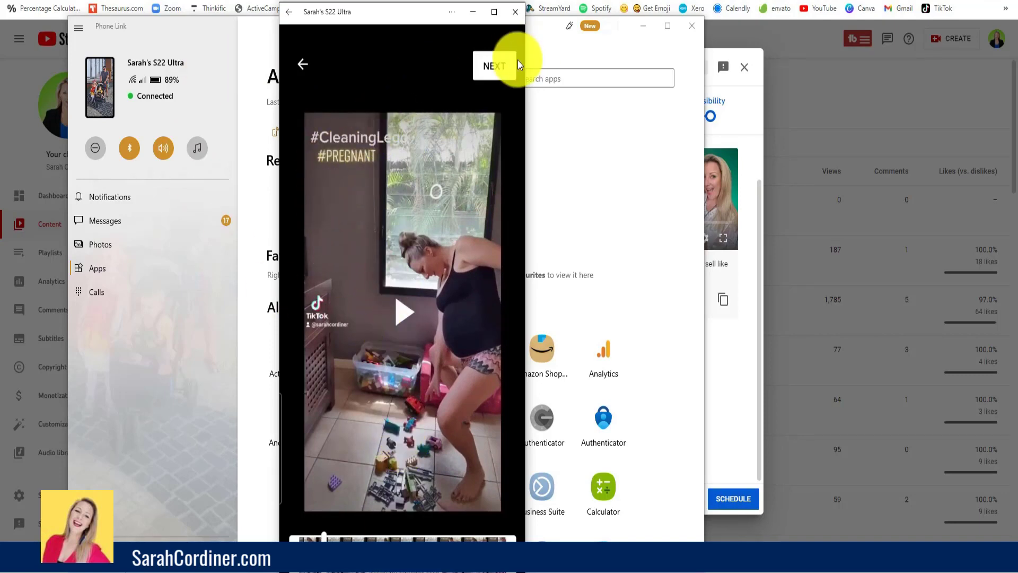
- Continue to the clip's editing screen on the phone, view the text overlay options and close the phone screen
left_click(489, 66)
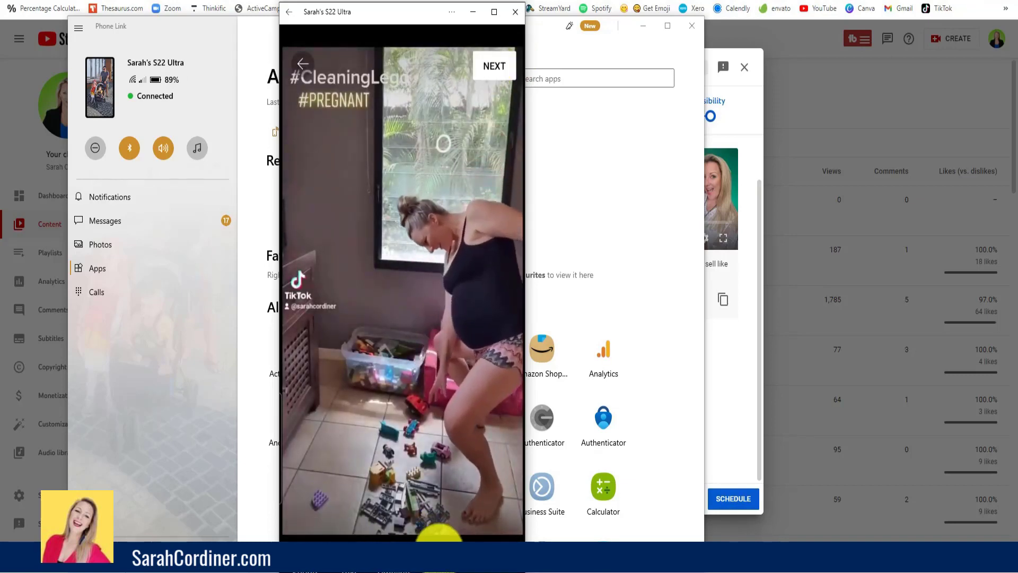
left_click(488, 69)
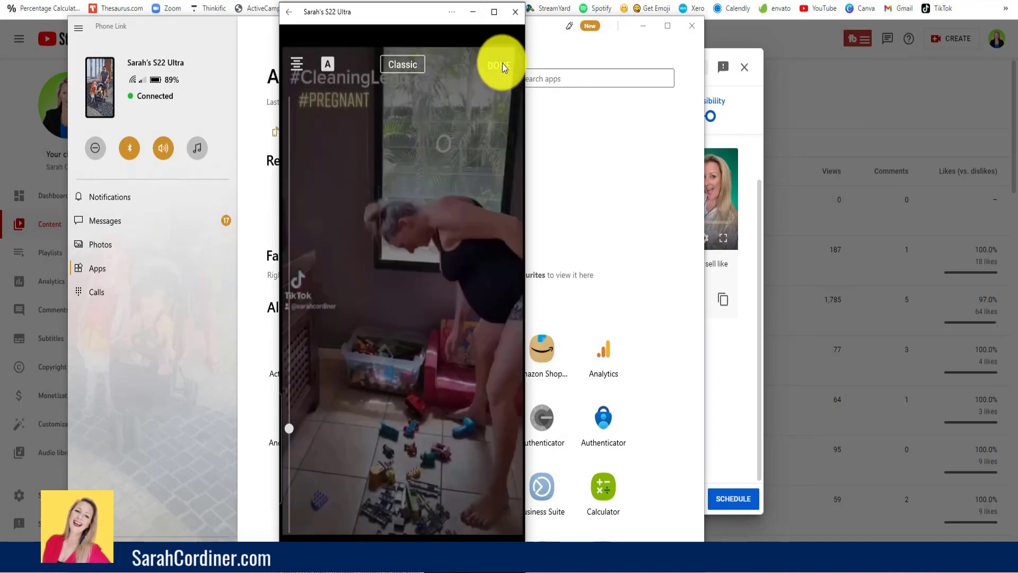
left_click(501, 64)
left_click(515, 12)
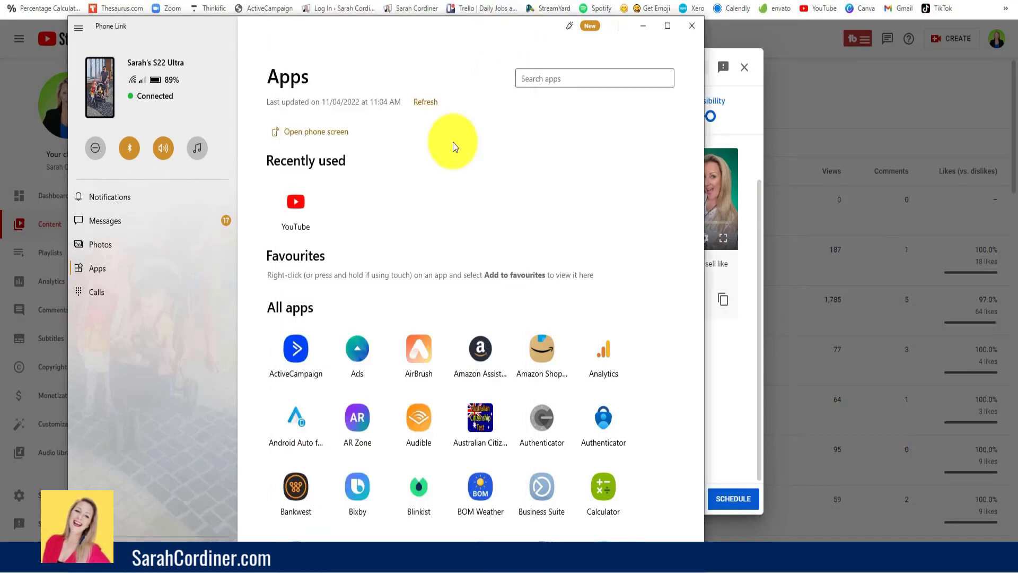
- Return to YouTube Studio and save and close the video upload without confirming the schedule
left_click(790, 68)
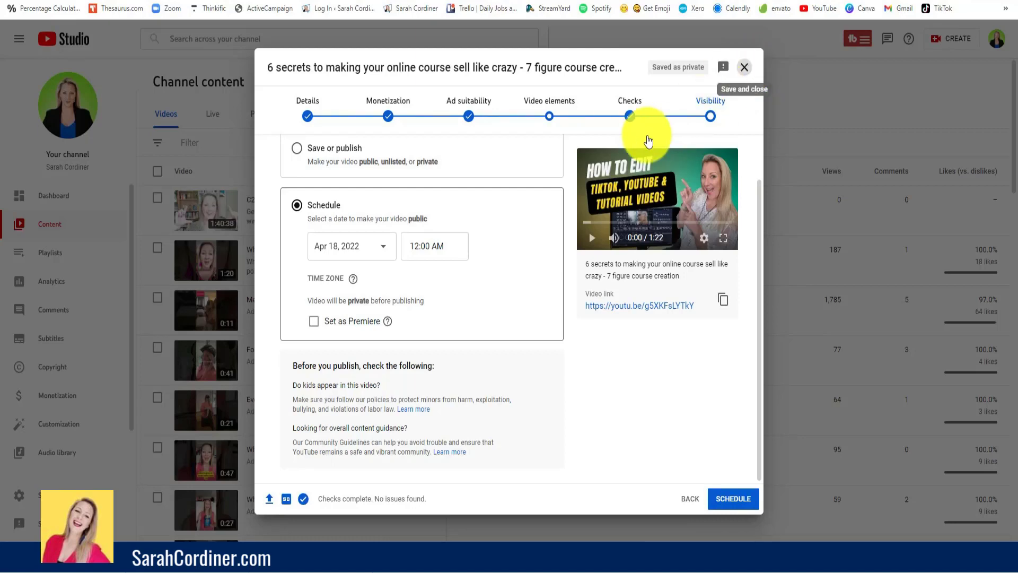
left_click(744, 67)
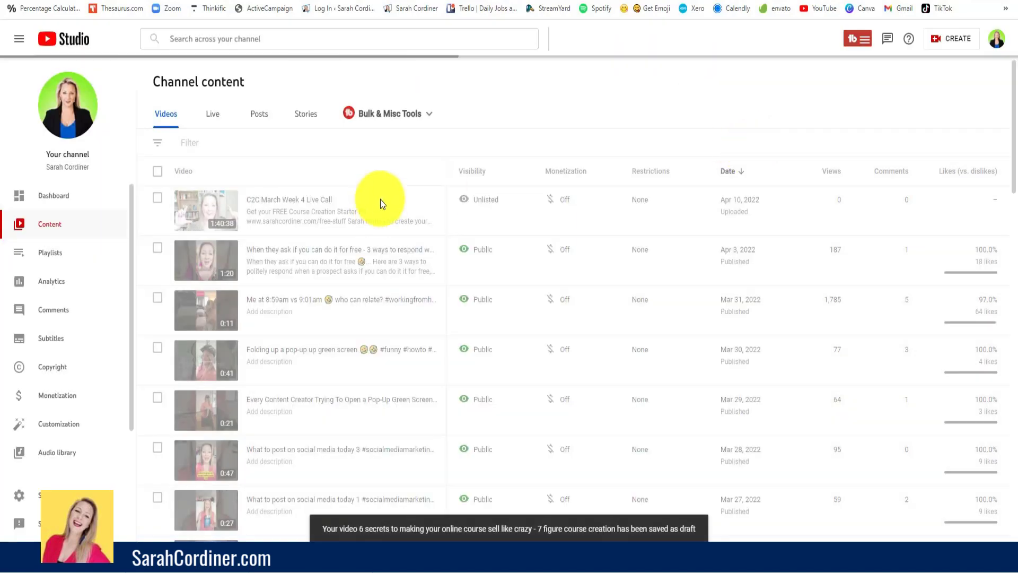